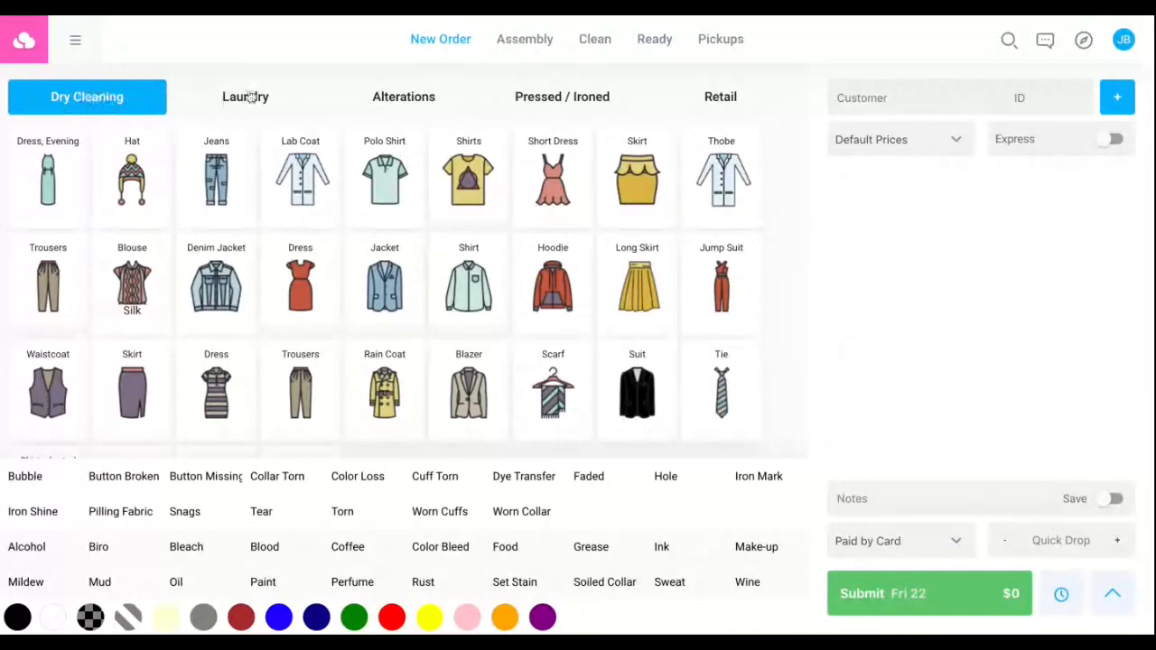
Browse the product categories from Pressed / Ironed and Retail back to the full Dry Cleaning item list.
{"action": "left_click", "coordinate": [562, 96]}
{"action": "left_click", "coordinate": [713, 96]}
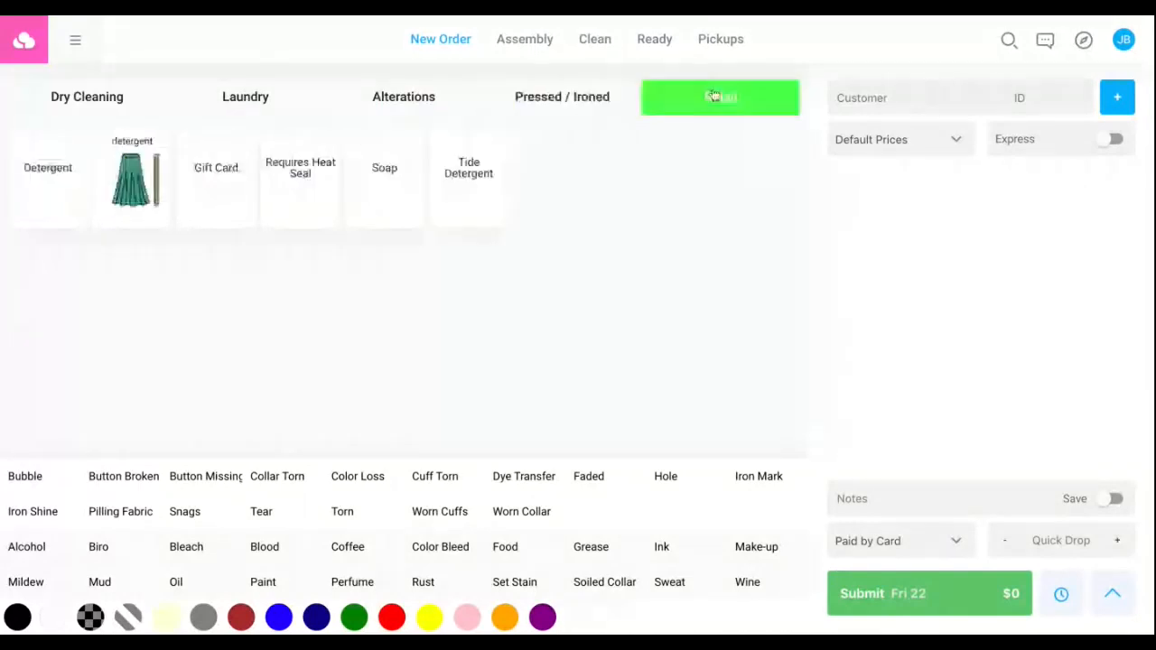
{"action": "left_click", "coordinate": [67, 105]}
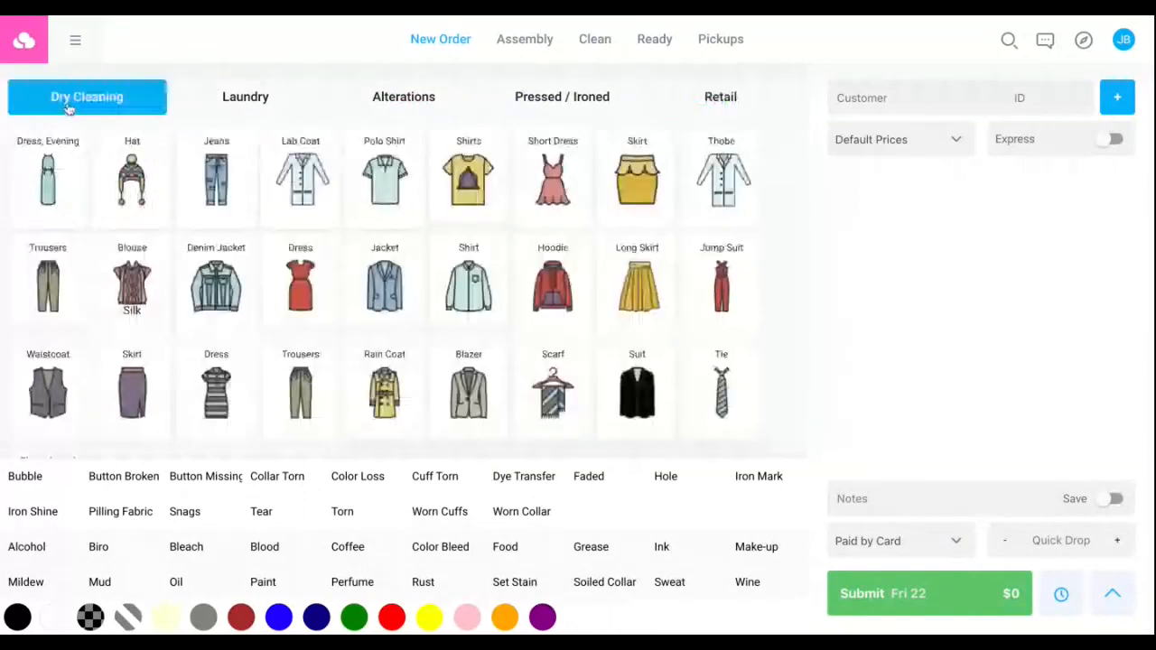
{"action": "scroll", "coordinate": [67, 105], "scroll_direction": "down", "scroll_amount": 2}
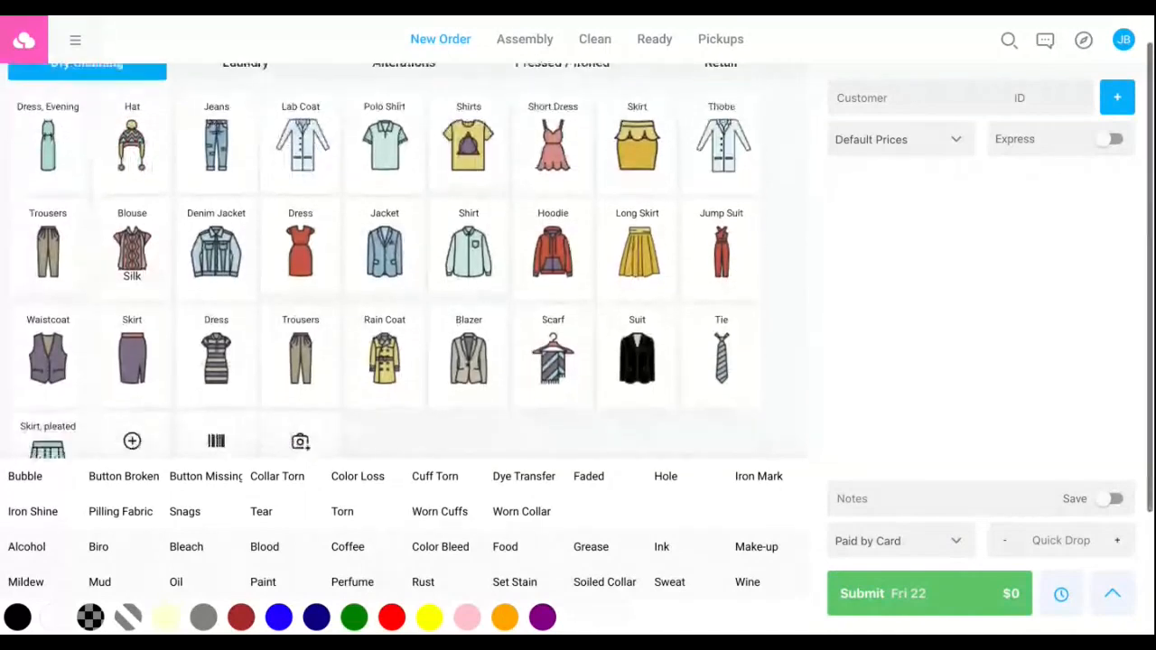
{"action": "scroll", "coordinate": [271, 271], "scroll_direction": "up", "scroll_amount": 2}
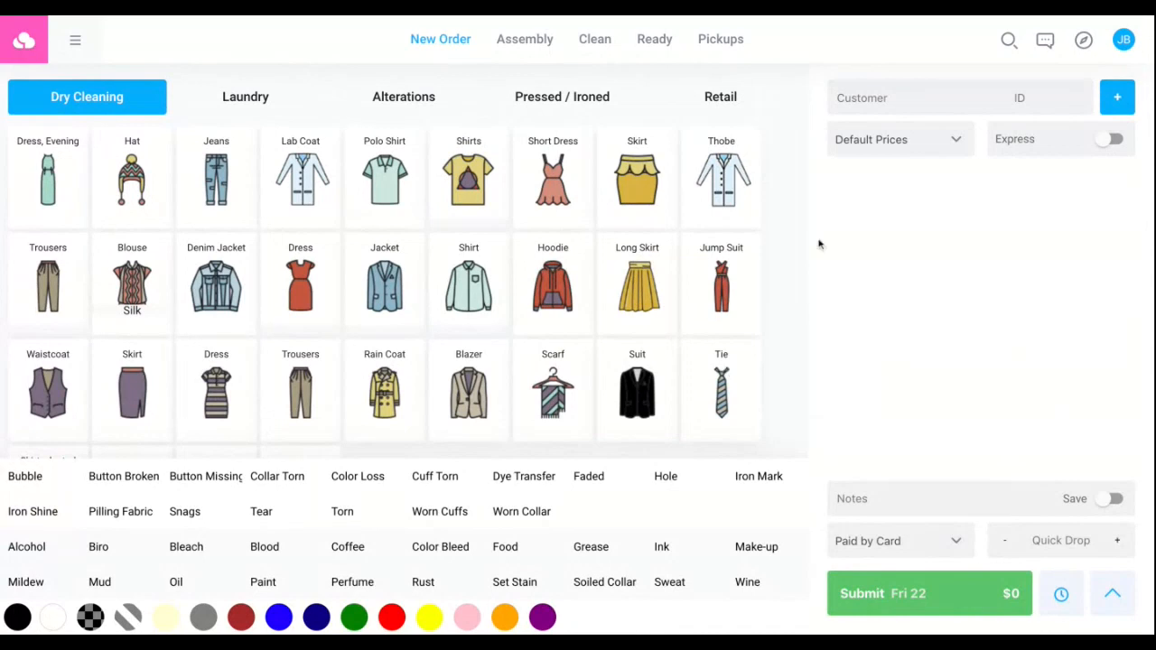
Enable pickup and delivery for the new order and set its ready-by date to Sat 23 Nov.
{"action": "left_click", "coordinate": [1063, 598]}
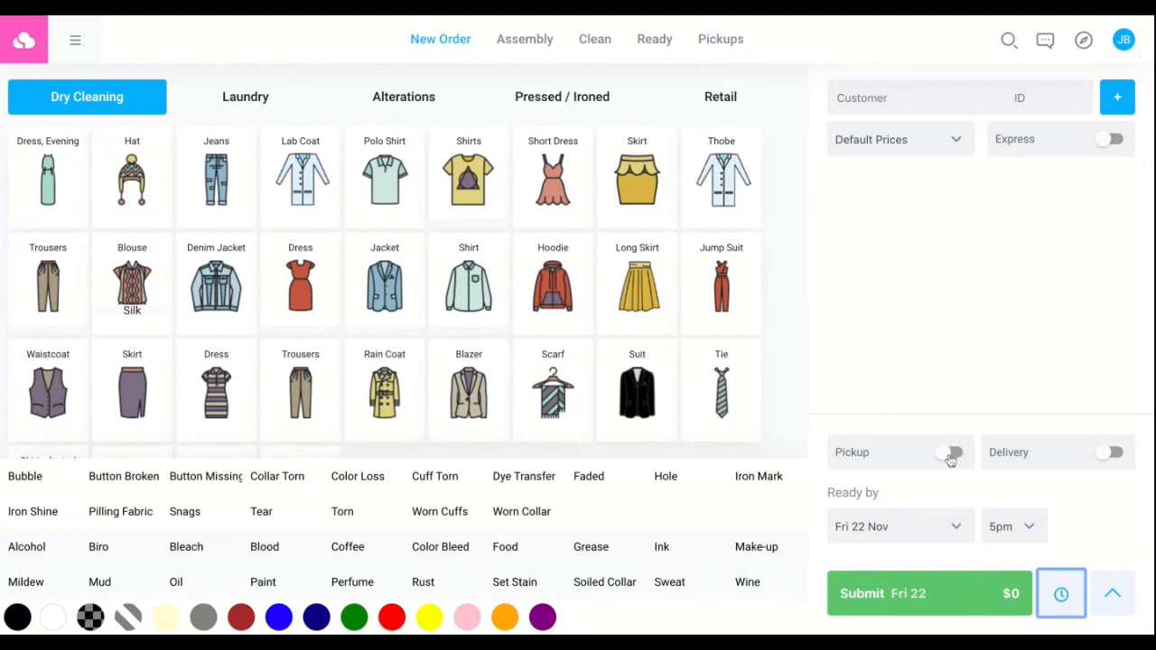
{"action": "left_click", "coordinate": [954, 454]}
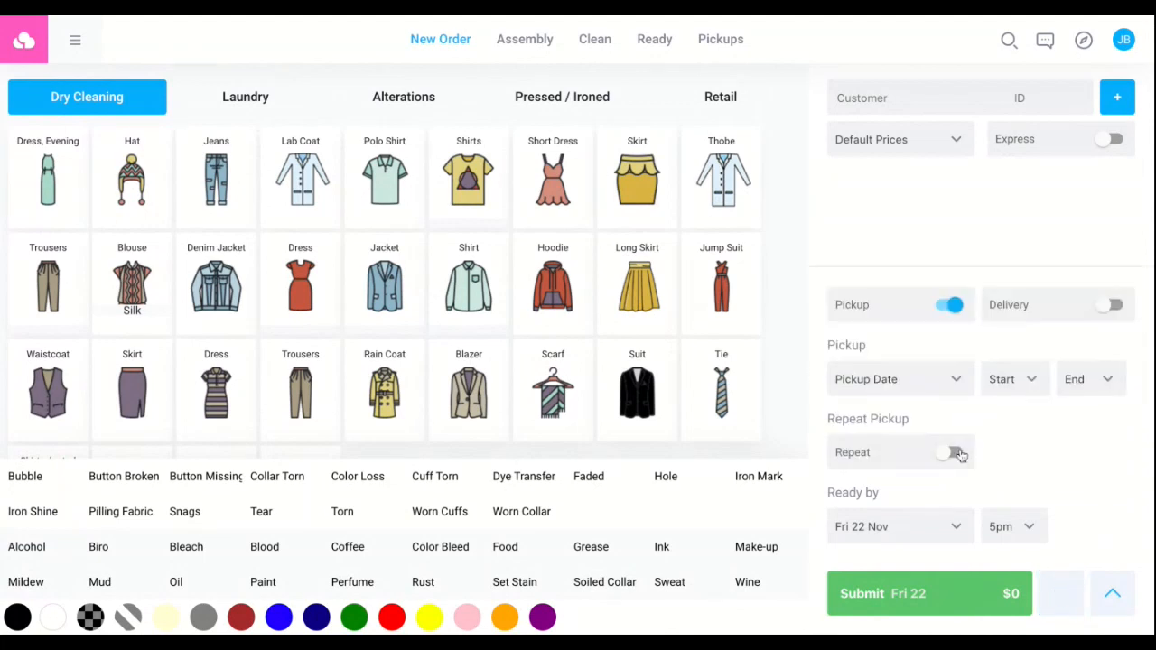
{"action": "left_click", "coordinate": [1115, 305]}
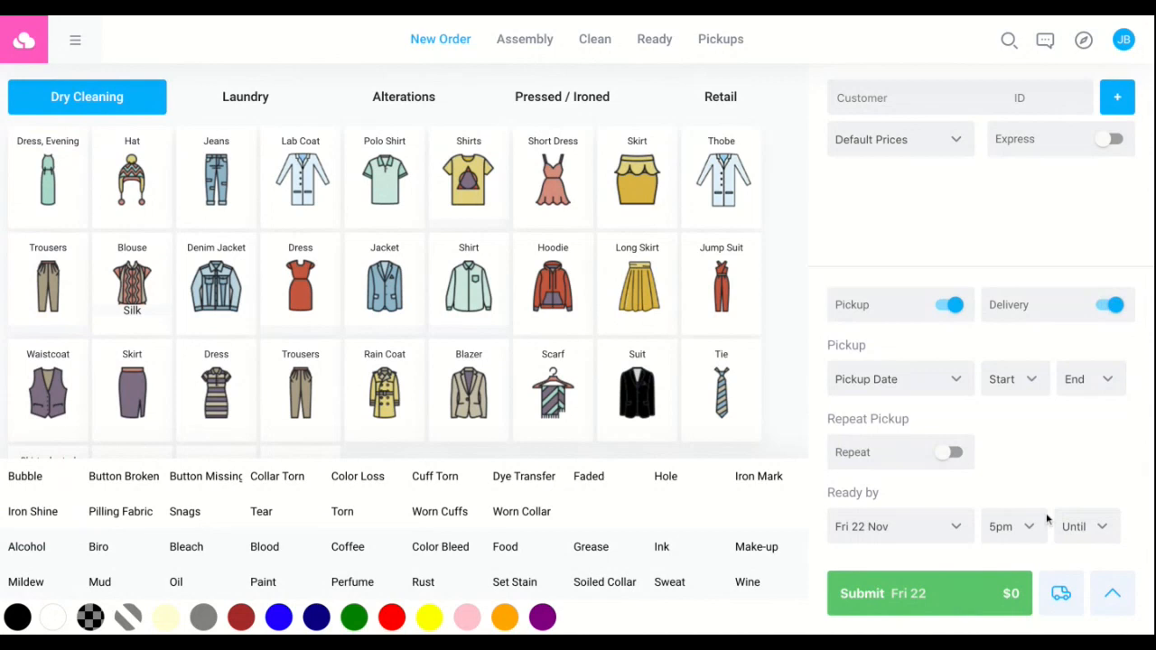
{"action": "left_click", "coordinate": [940, 490]}
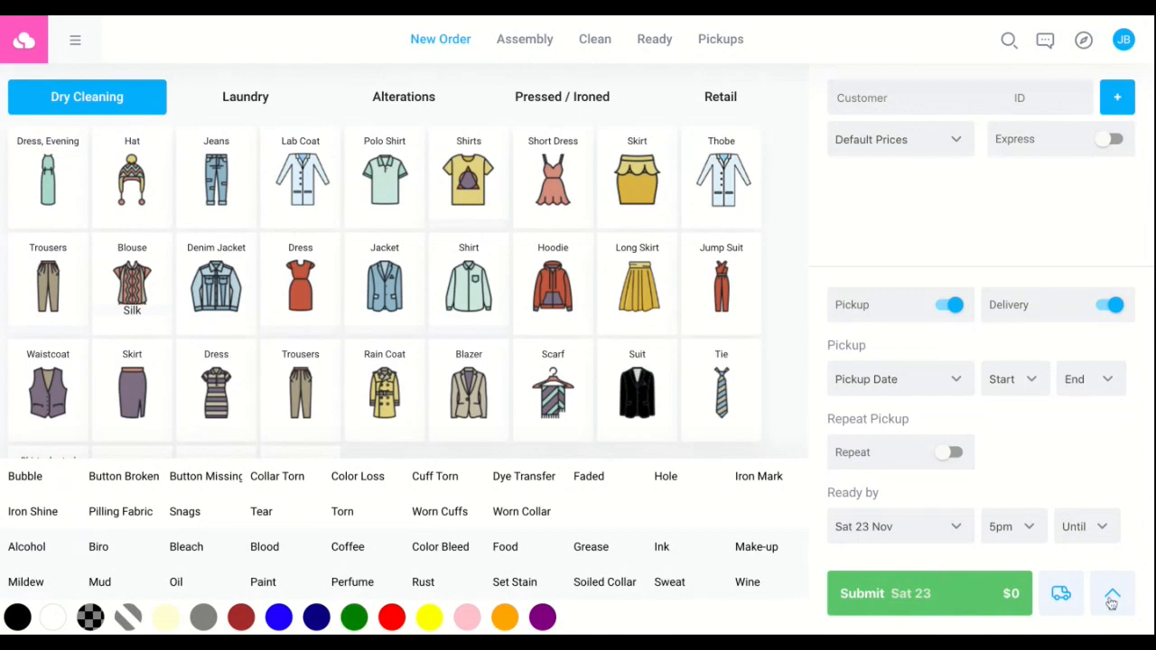
{"action": "left_click", "coordinate": [1111, 596]}
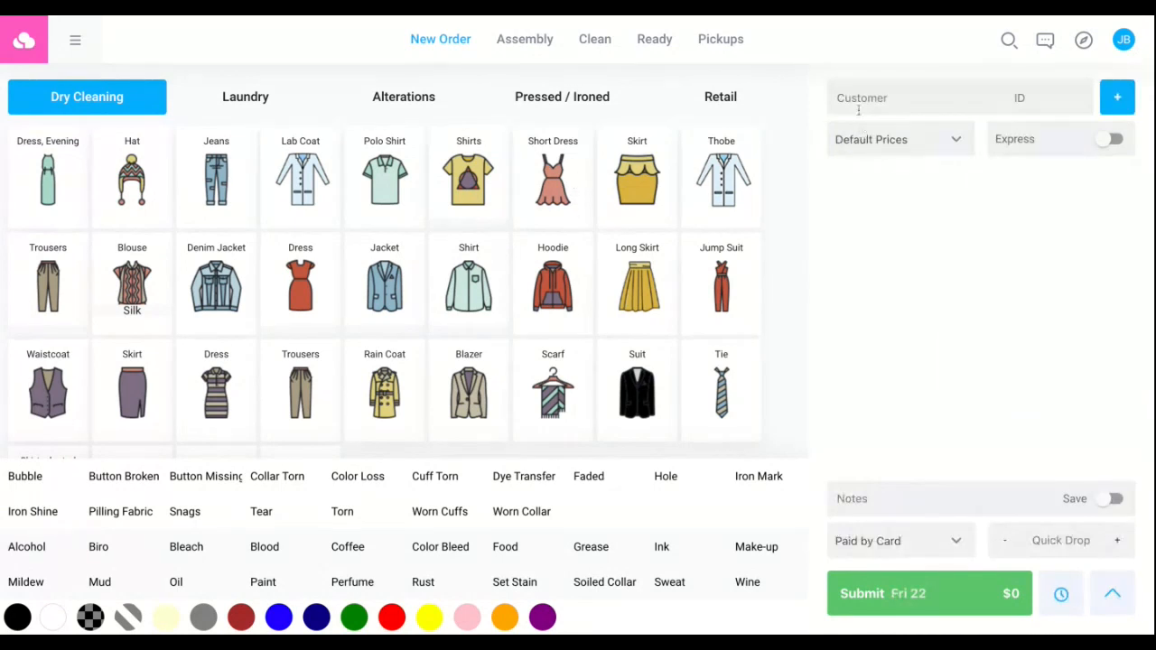
Search for the customer by first name and assign the first matching record to the new order.
{"action": "left_click", "coordinate": [855, 105]}
{"action": "type", "text": "giioye"}
{"action": "key", "text": "BackSpace"}
{"action": "key", "text": "BackSpace"}
{"action": "key", "text": "BackSpace"}
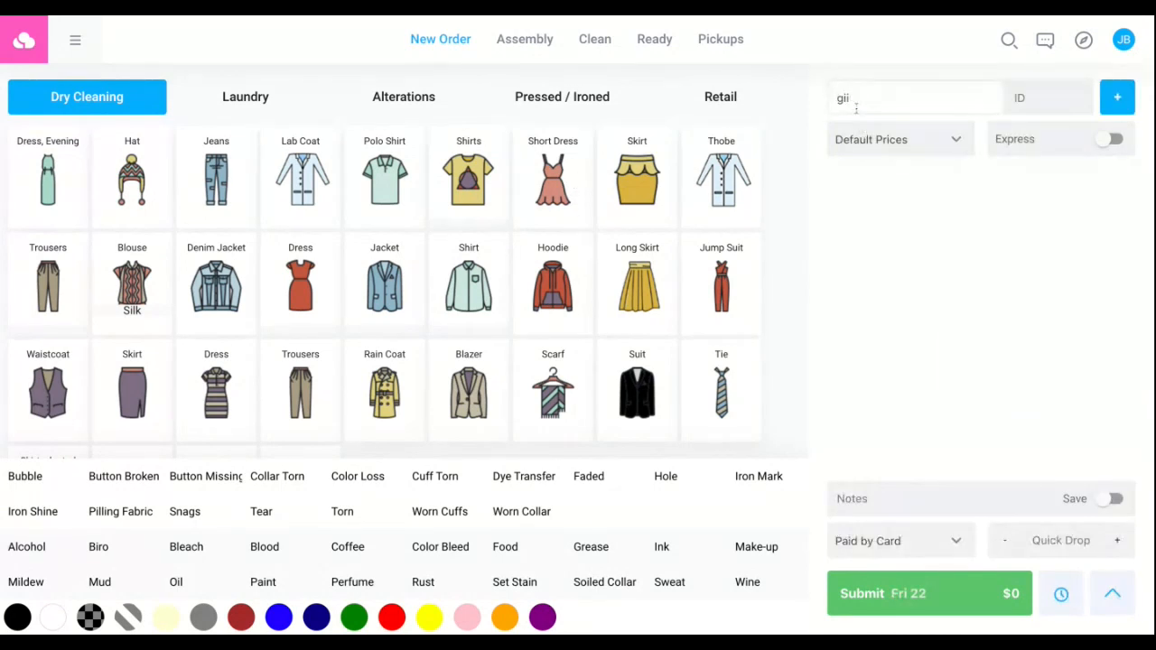
{"action": "type", "text": "useppe"}
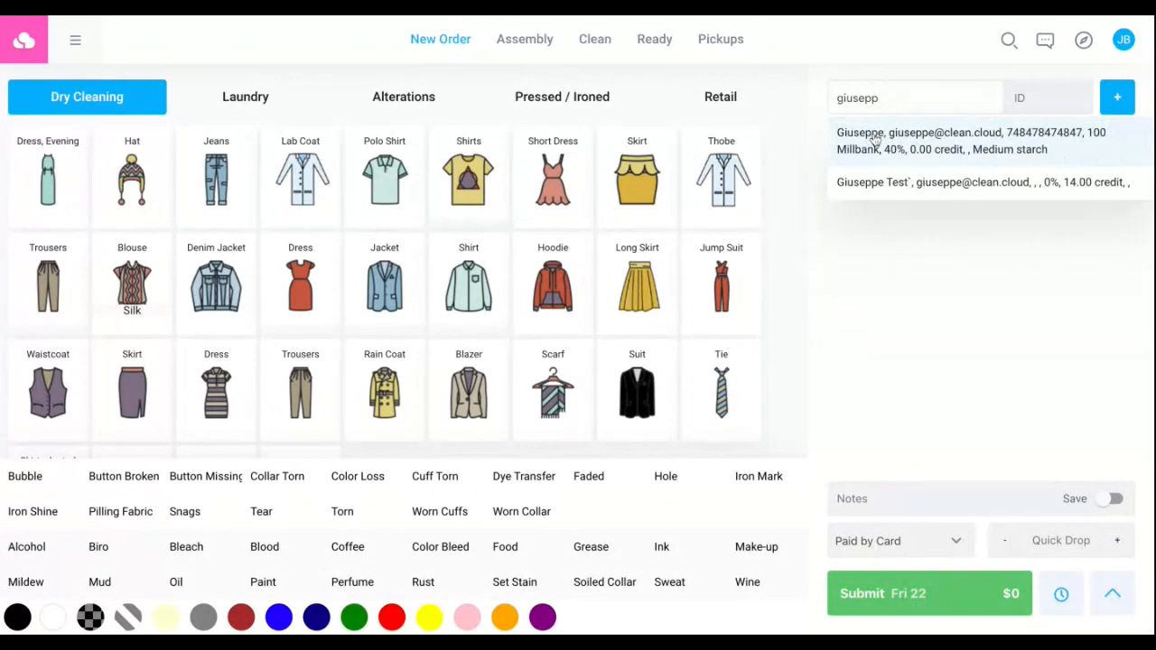
{"action": "left_click", "coordinate": [872, 136]}
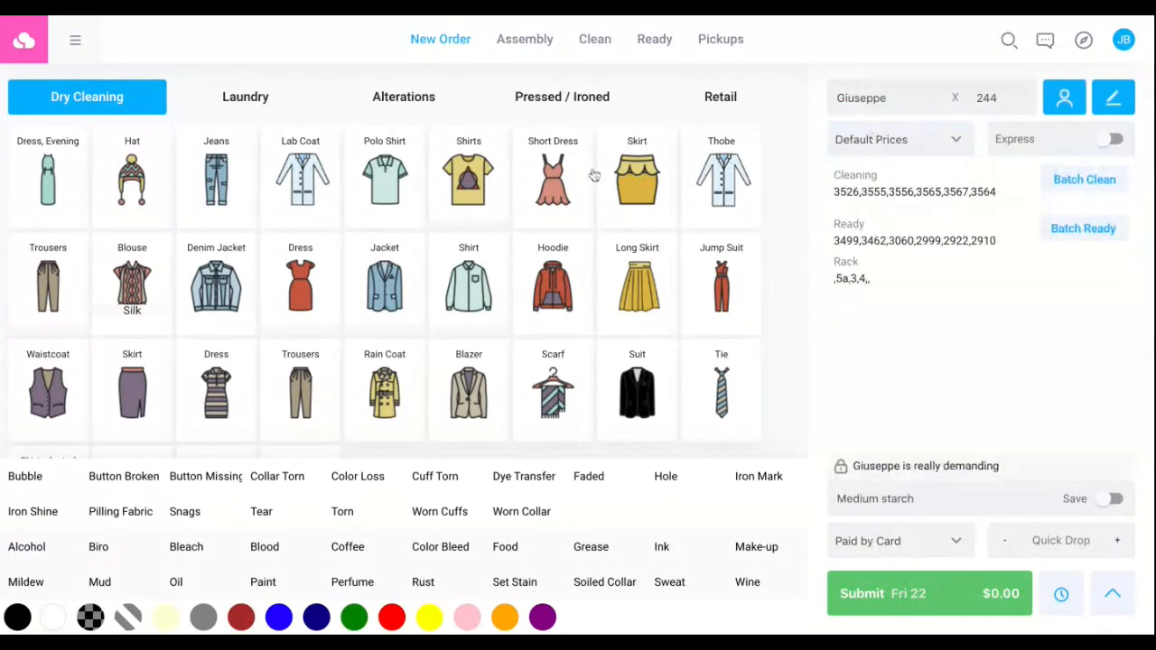
Add three Polo Shirts and three T-Shirts from the Shirts group to the dry cleaning order.
{"action": "left_click", "coordinate": [395, 176]}
{"action": "left_click", "coordinate": [394, 176]}
{"action": "left_click", "coordinate": [394, 177]}
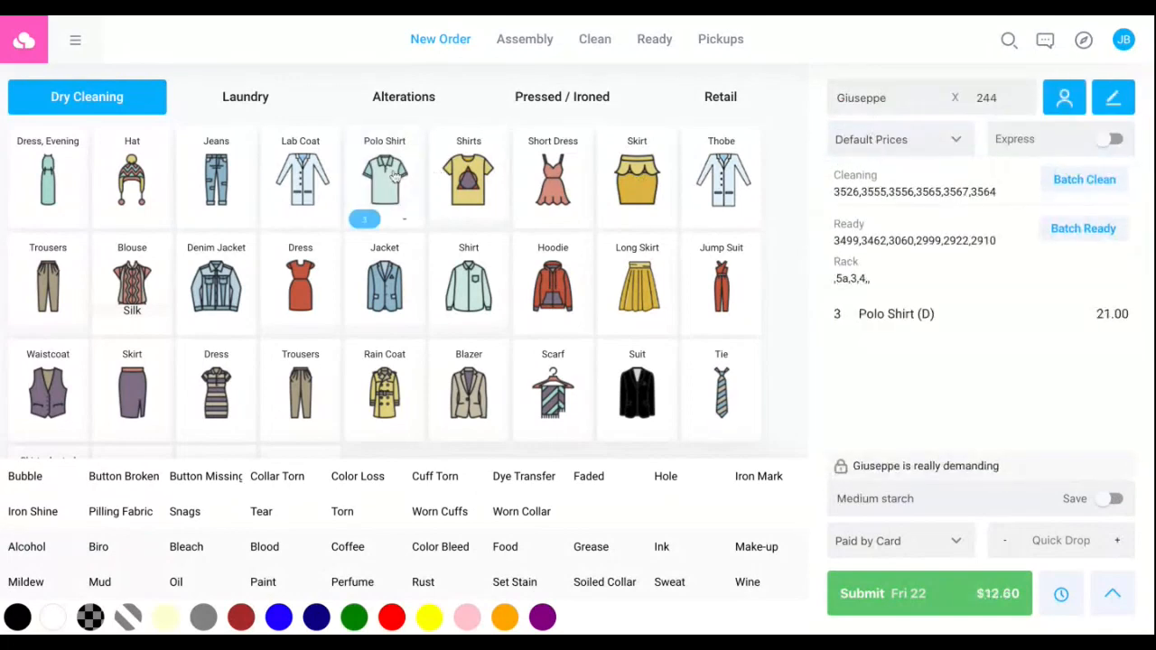
{"action": "left_click", "coordinate": [468, 176]}
{"action": "left_click", "coordinate": [488, 289]}
{"action": "left_click", "coordinate": [488, 289]}
{"action": "left_click", "coordinate": [488, 289]}
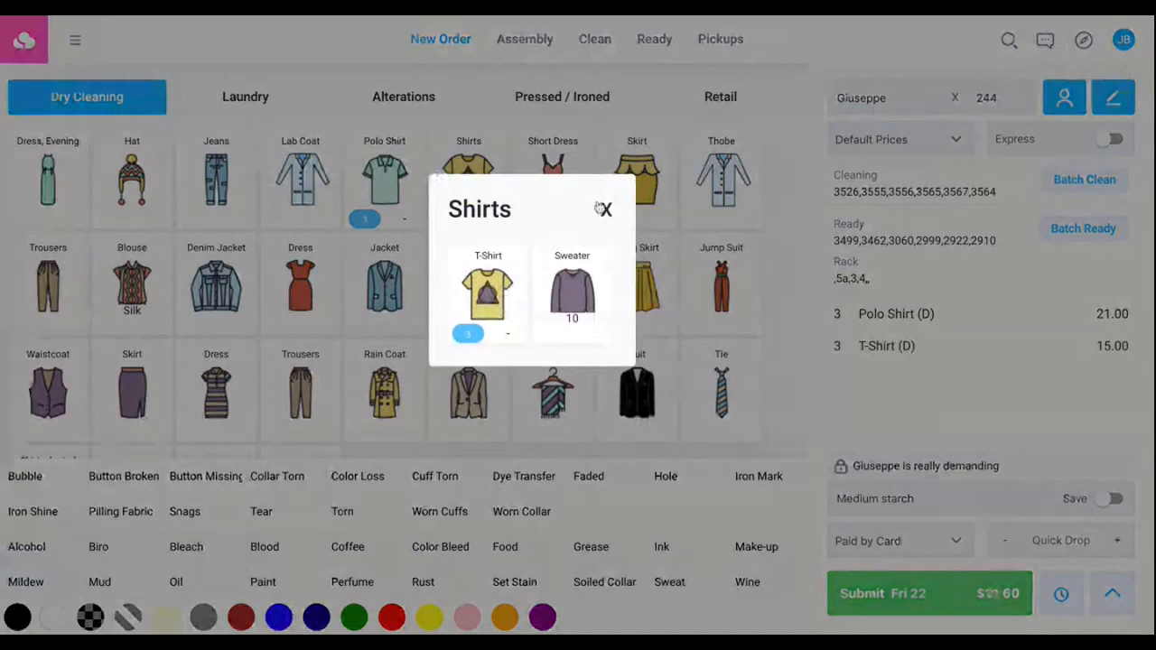
{"action": "left_click", "coordinate": [602, 209]}
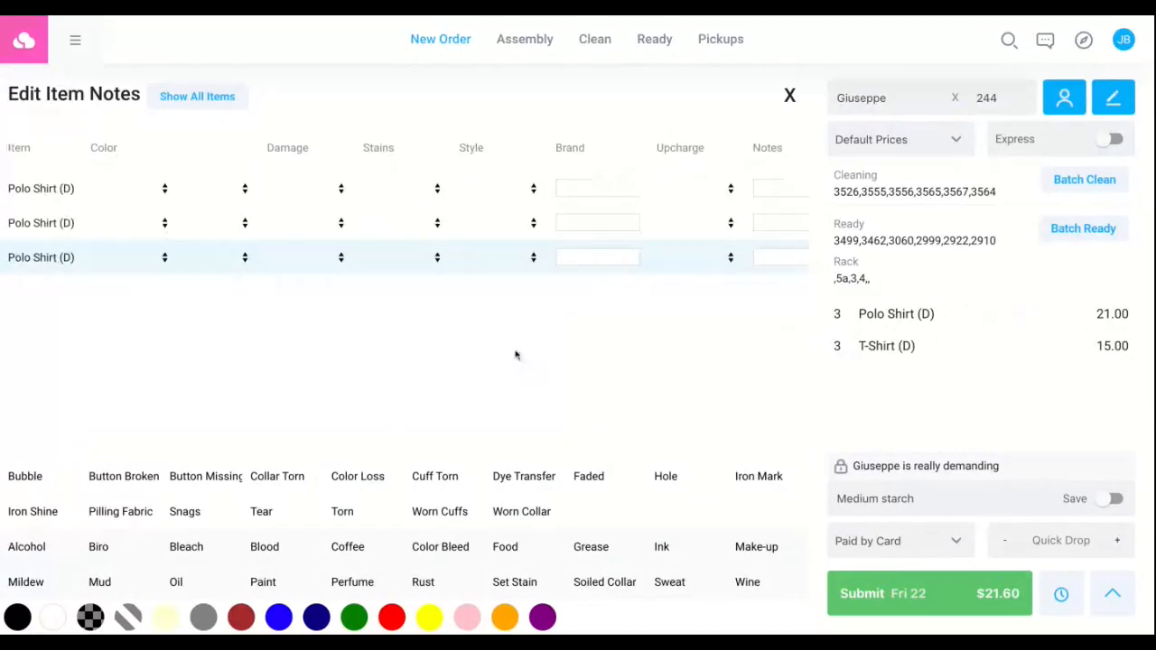
View the item notes for all garments in the order and check the signed-in staff member's clock-in options.
{"action": "left_click", "coordinate": [191, 97]}
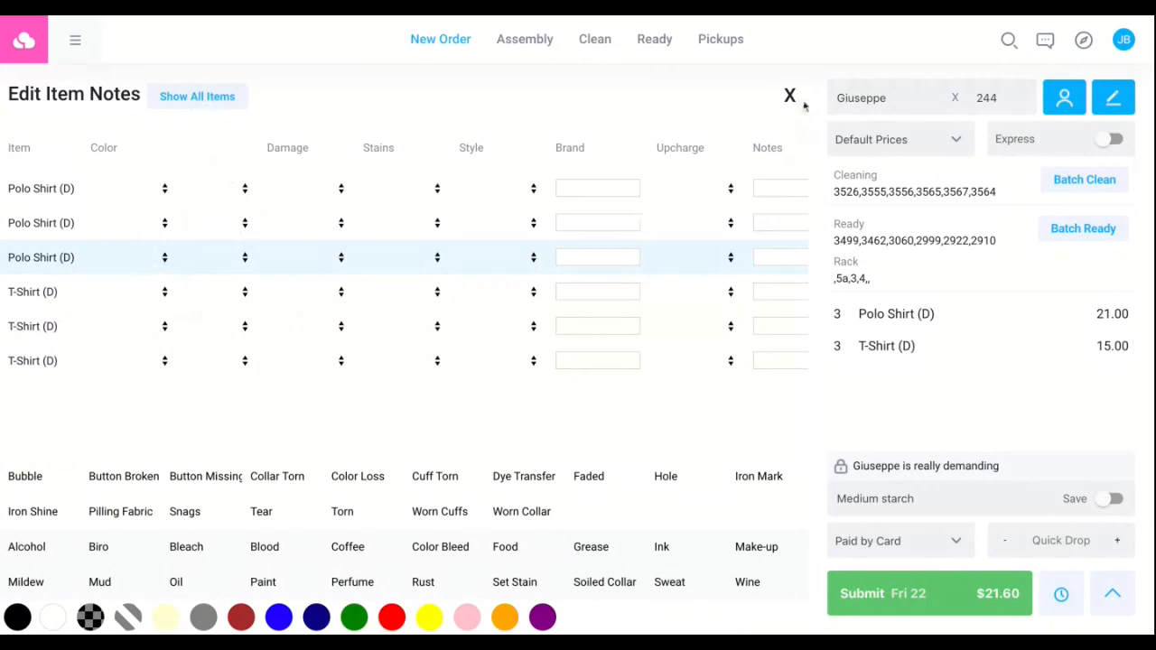
{"action": "left_click", "coordinate": [790, 96]}
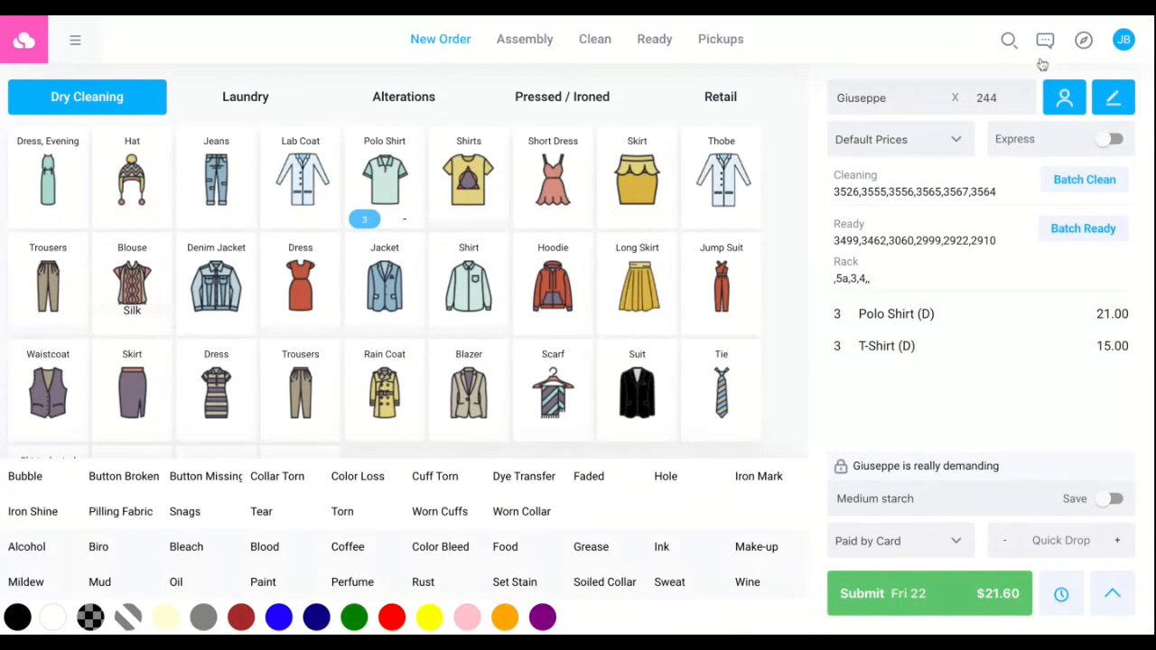
{"action": "left_click", "coordinate": [1123, 41]}
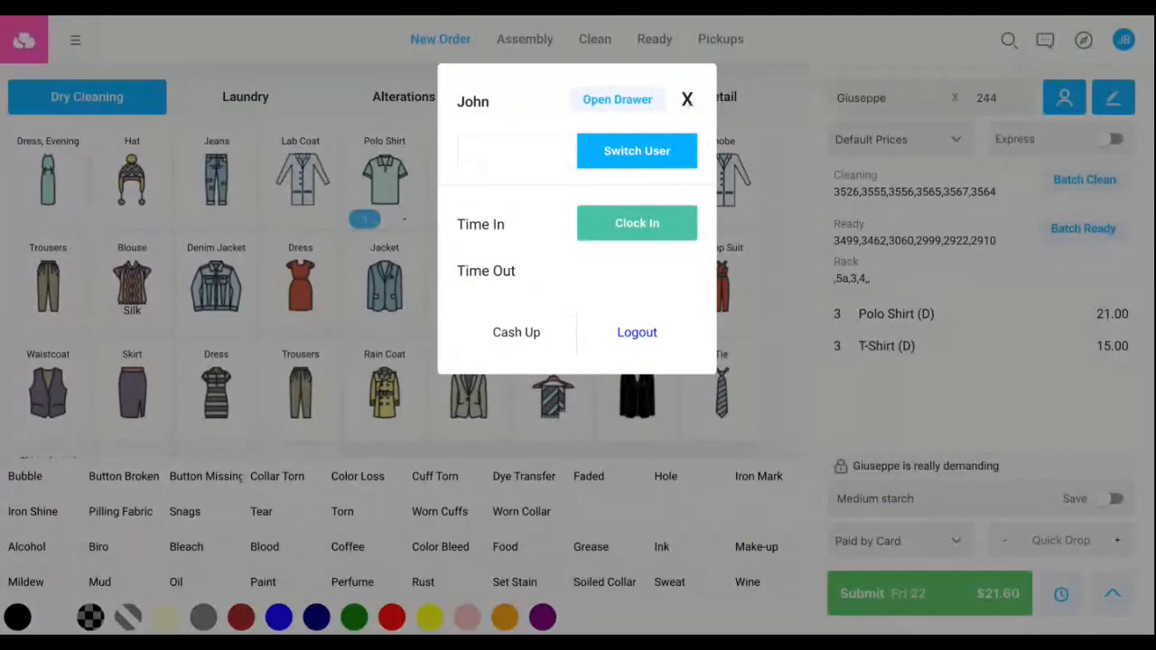
{"action": "left_click", "coordinate": [687, 99]}
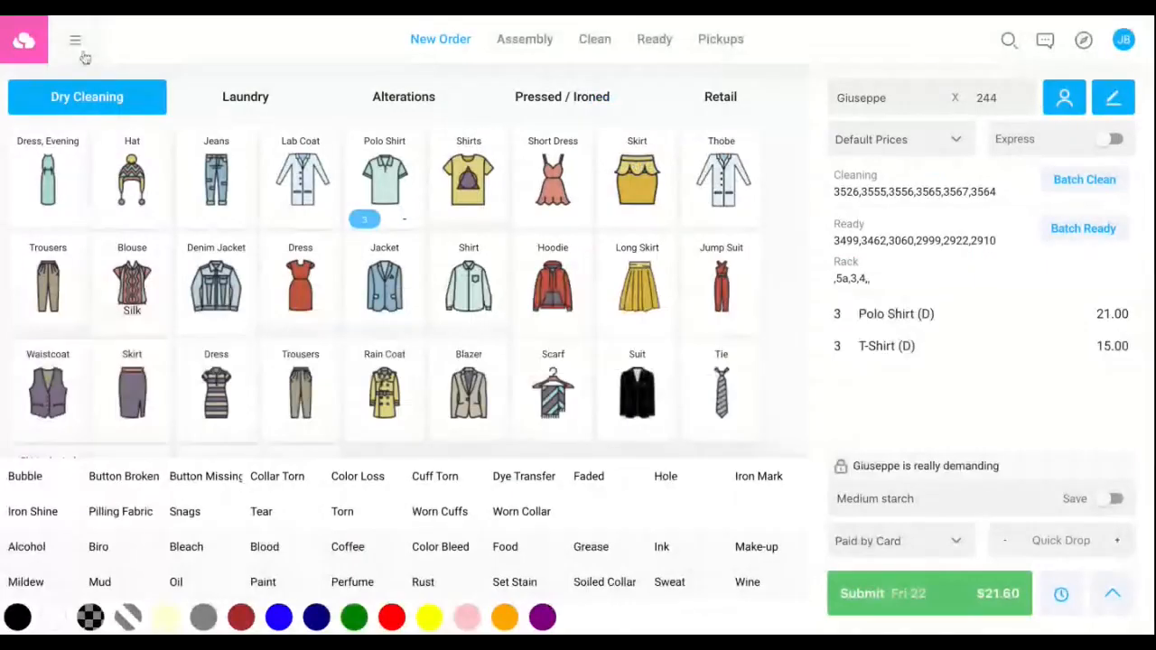
Turn on Force Staff to Clock In at Beginning of Shift in the admin Store Settings and save the change.
{"action": "left_click", "coordinate": [76, 40]}
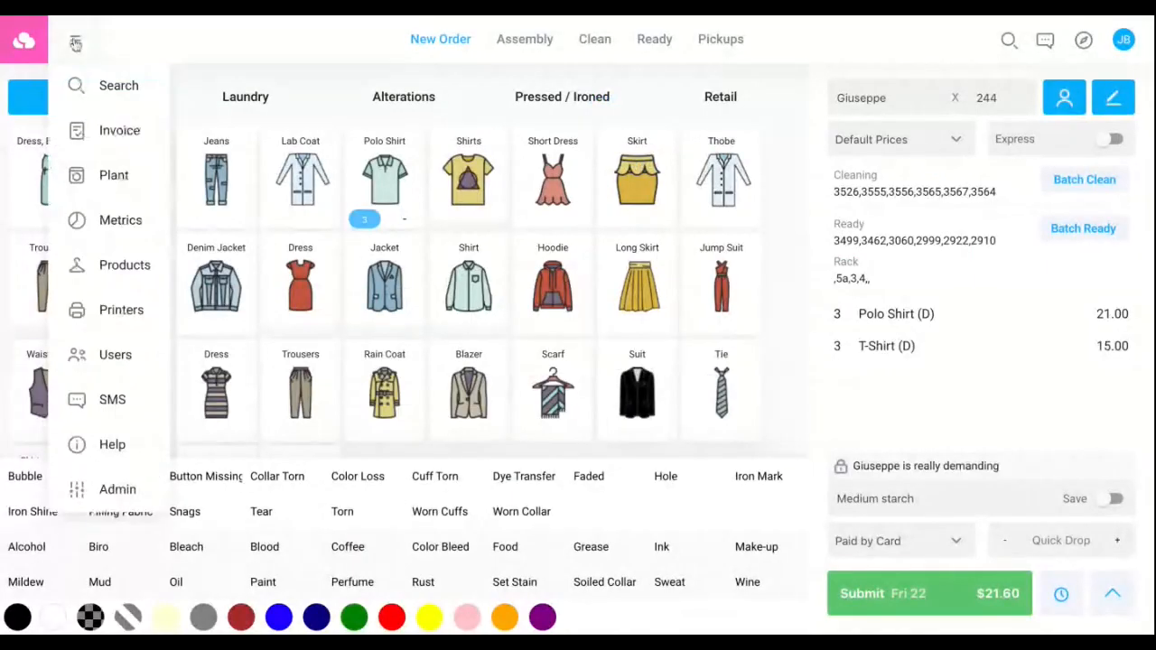
{"action": "left_click", "coordinate": [157, 473]}
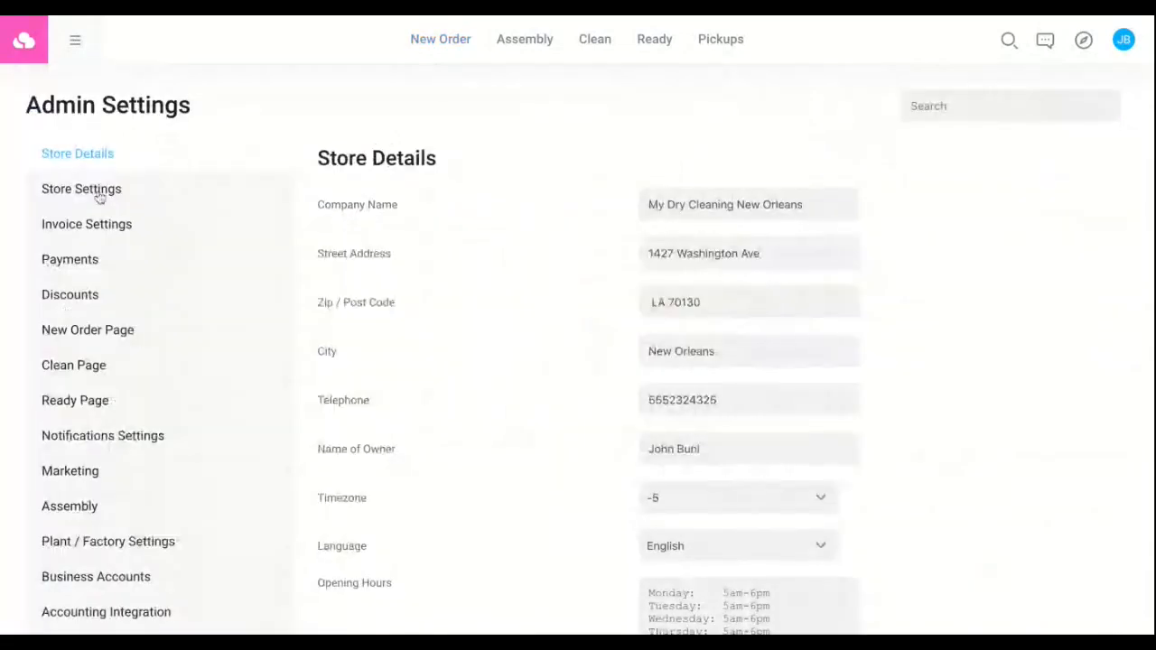
{"action": "left_click", "coordinate": [99, 197]}
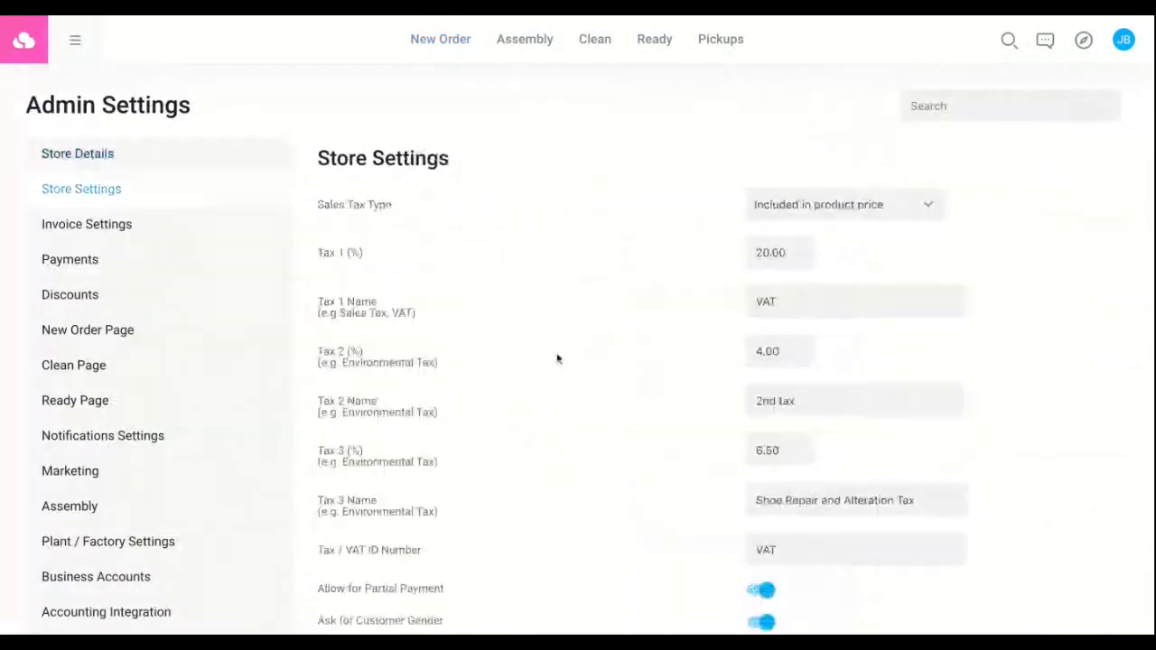
{"action": "scroll", "coordinate": [545, 453], "scroll_direction": "down", "scroll_amount": 5}
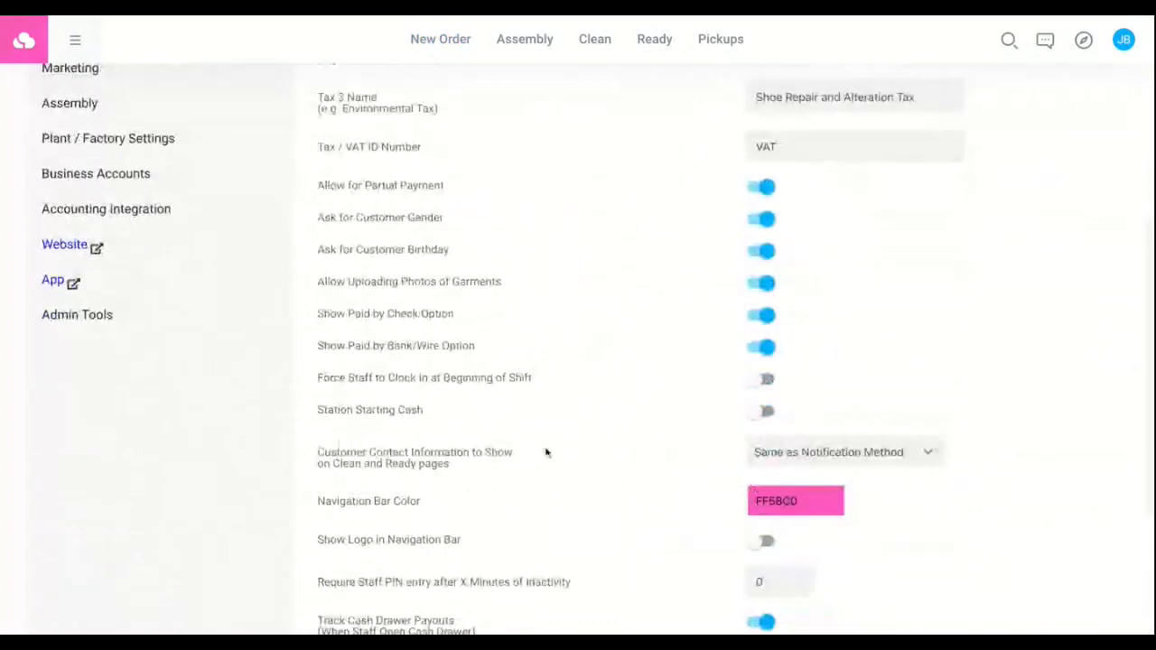
{"action": "scroll", "coordinate": [546, 452], "scroll_direction": "down", "scroll_amount": 1}
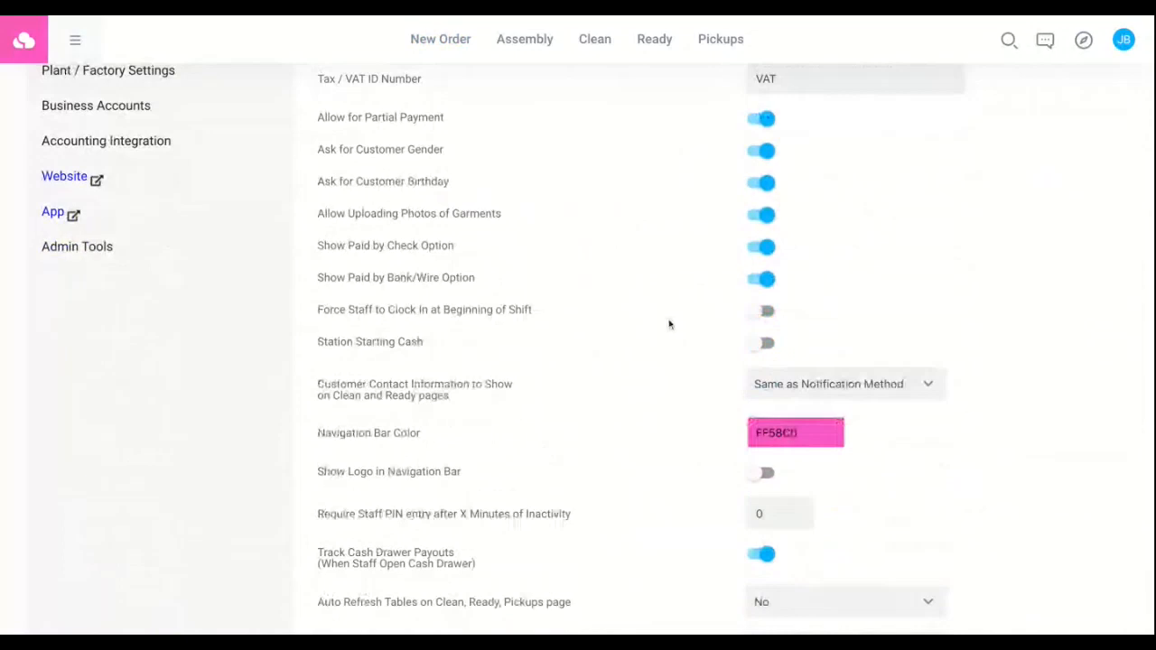
{"action": "left_click", "coordinate": [761, 312]}
{"action": "scroll", "coordinate": [955, 379], "scroll_direction": "down", "scroll_amount": 2}
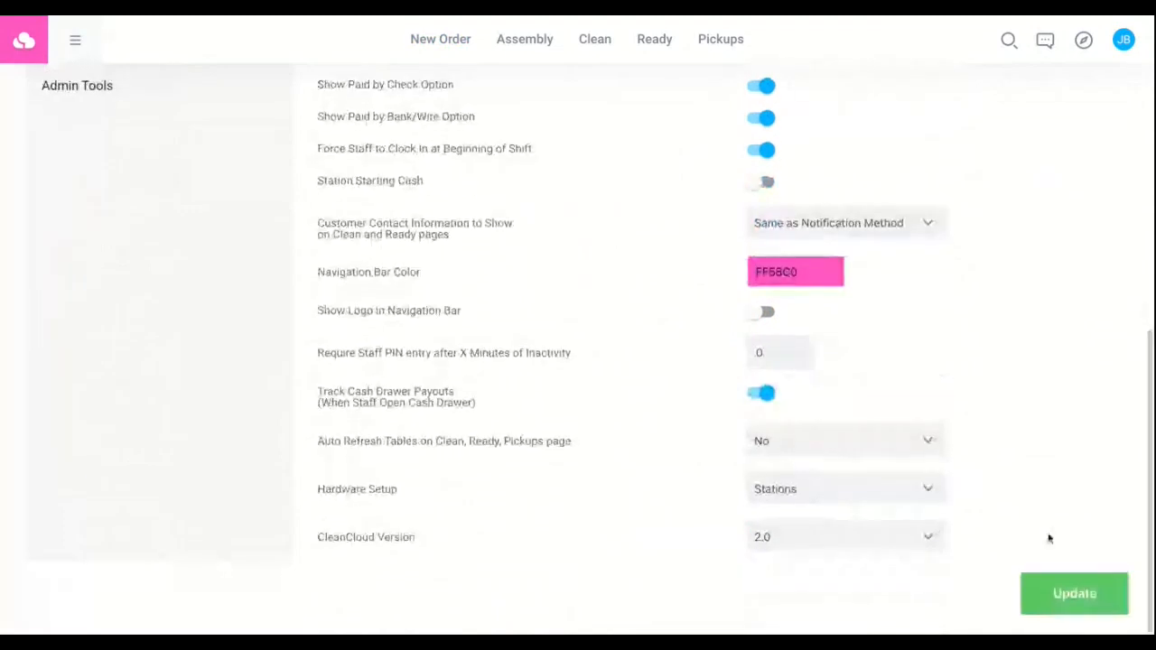
{"action": "left_click", "coordinate": [1074, 593]}
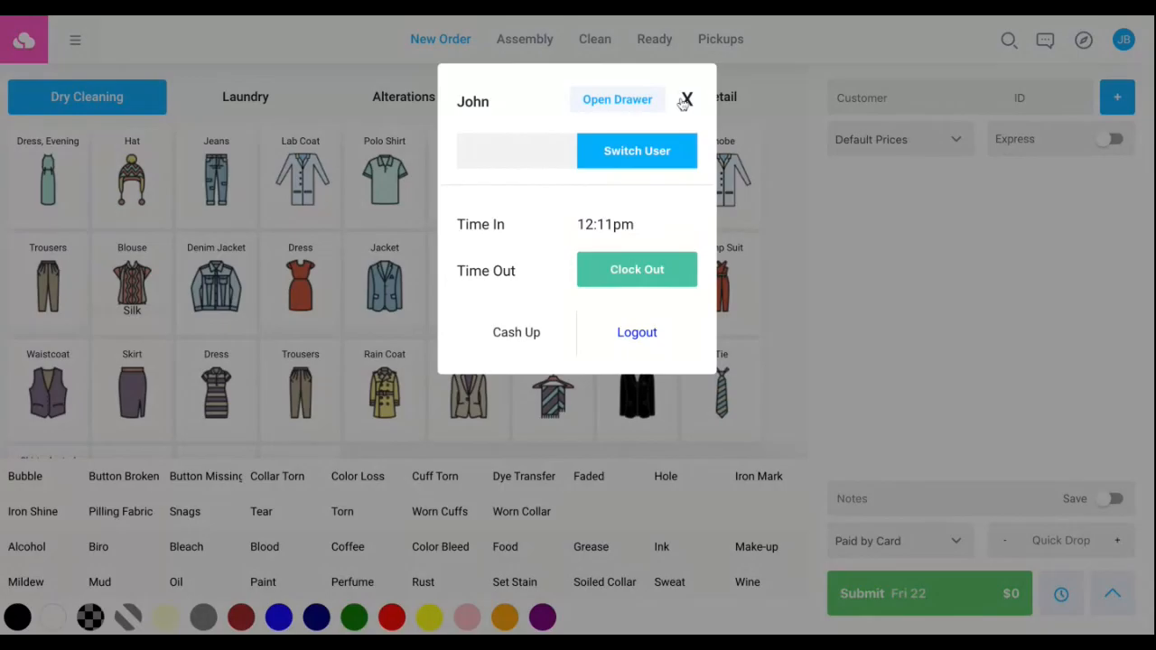
Close the staff clock-in window and log in to the store account with the prefilled credentials.
{"action": "left_click", "coordinate": [687, 100]}
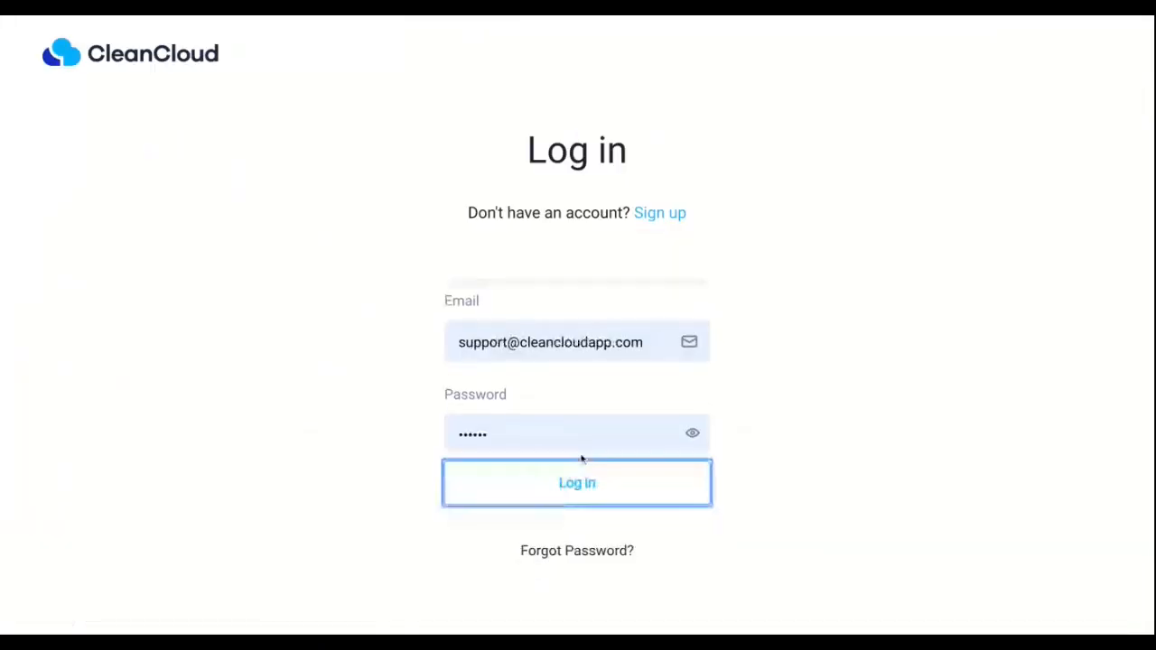
{"action": "left_click", "coordinate": [582, 463]}
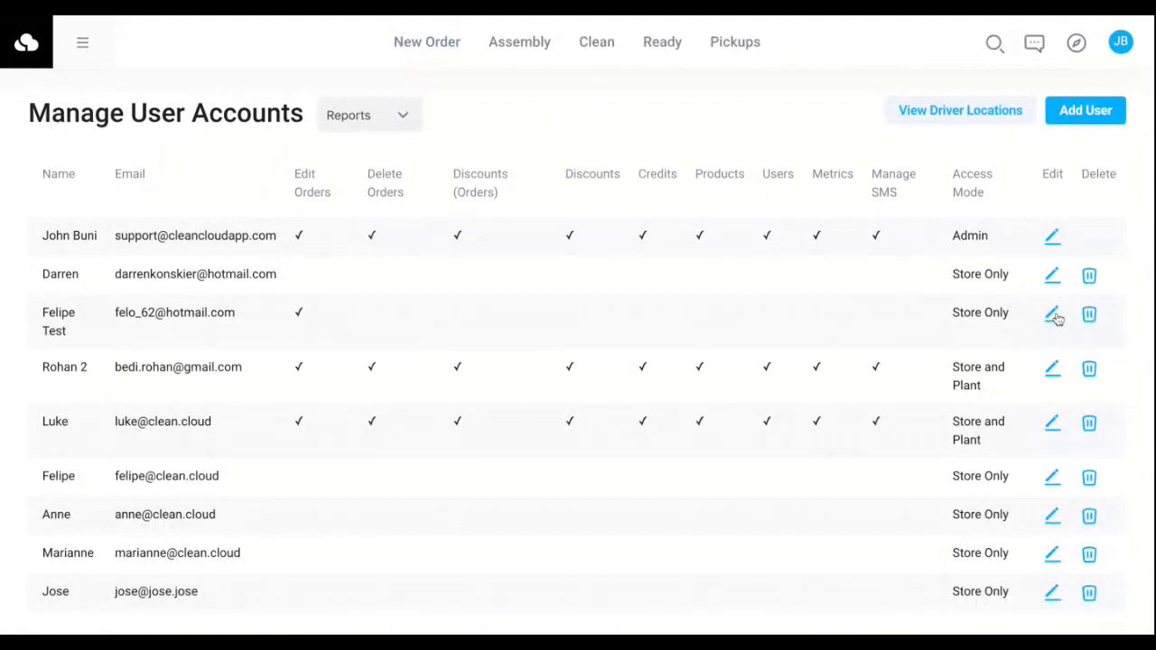
Open the third listed user account for editing, review its access mode and permissions, and save it.
{"action": "left_click", "coordinate": [1055, 316]}
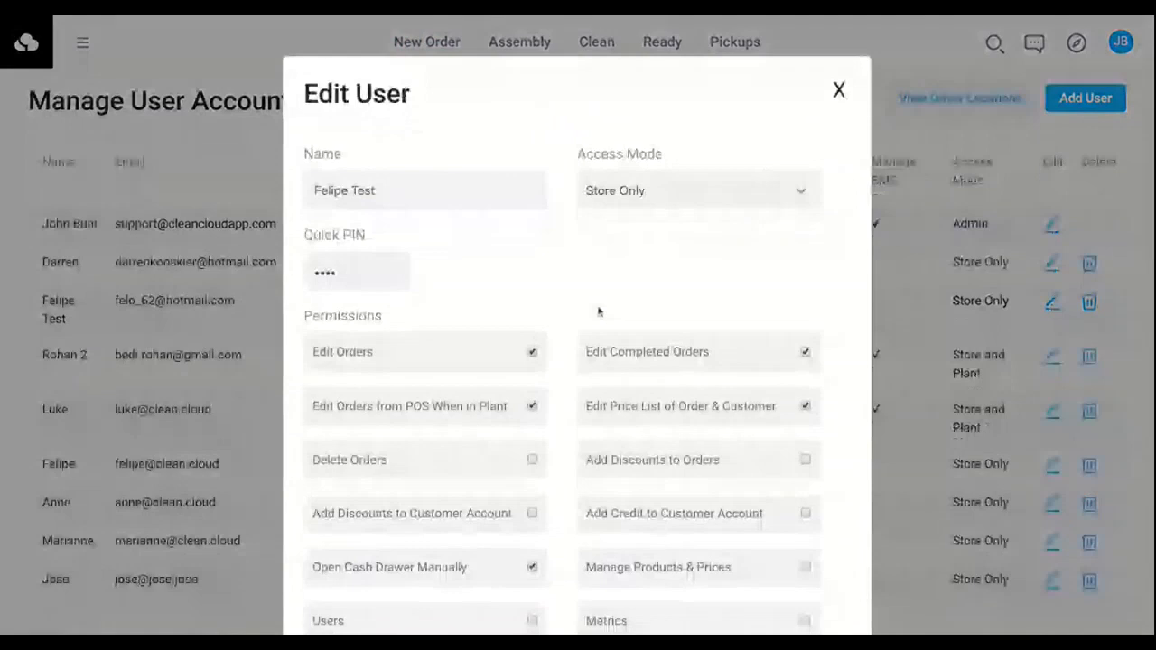
{"action": "scroll", "coordinate": [598, 312], "scroll_direction": "down", "scroll_amount": 2}
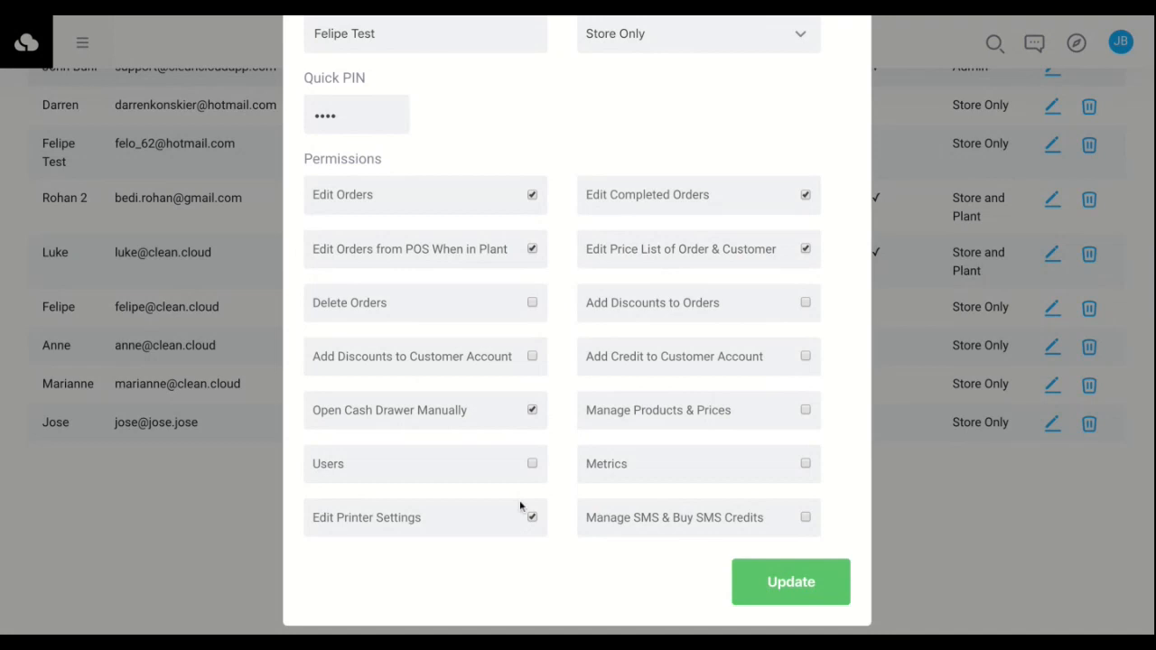
{"action": "left_click", "coordinate": [791, 582]}
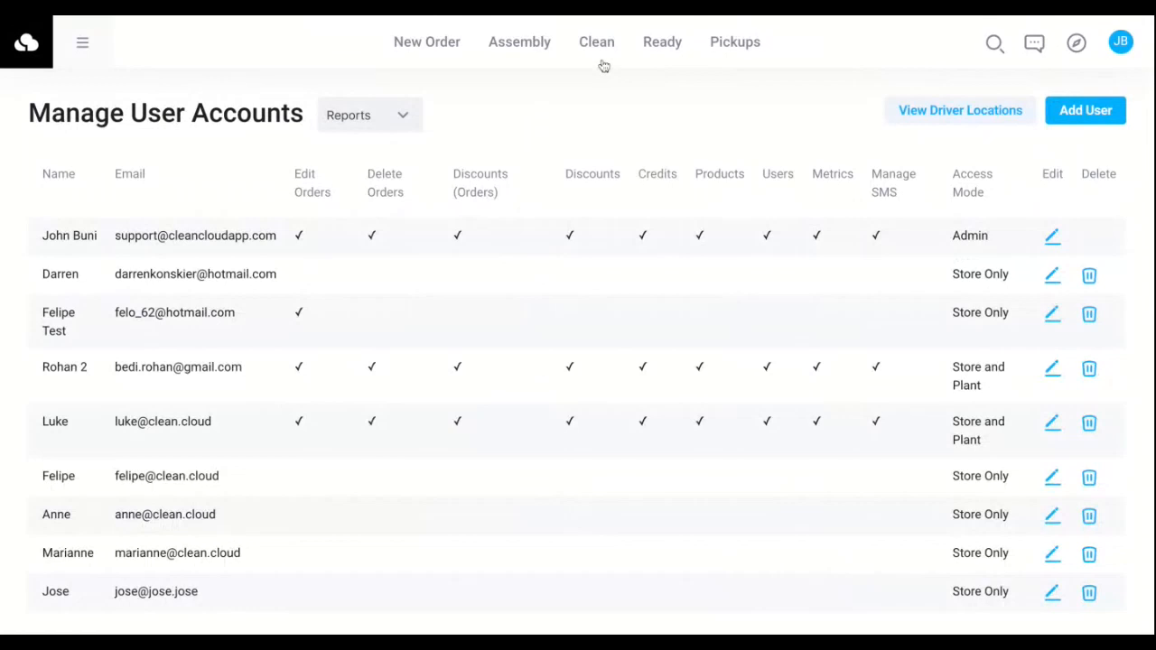
Review the orders listed on the Clean page and open the receipt printer settings.
{"action": "left_click", "coordinate": [597, 45]}
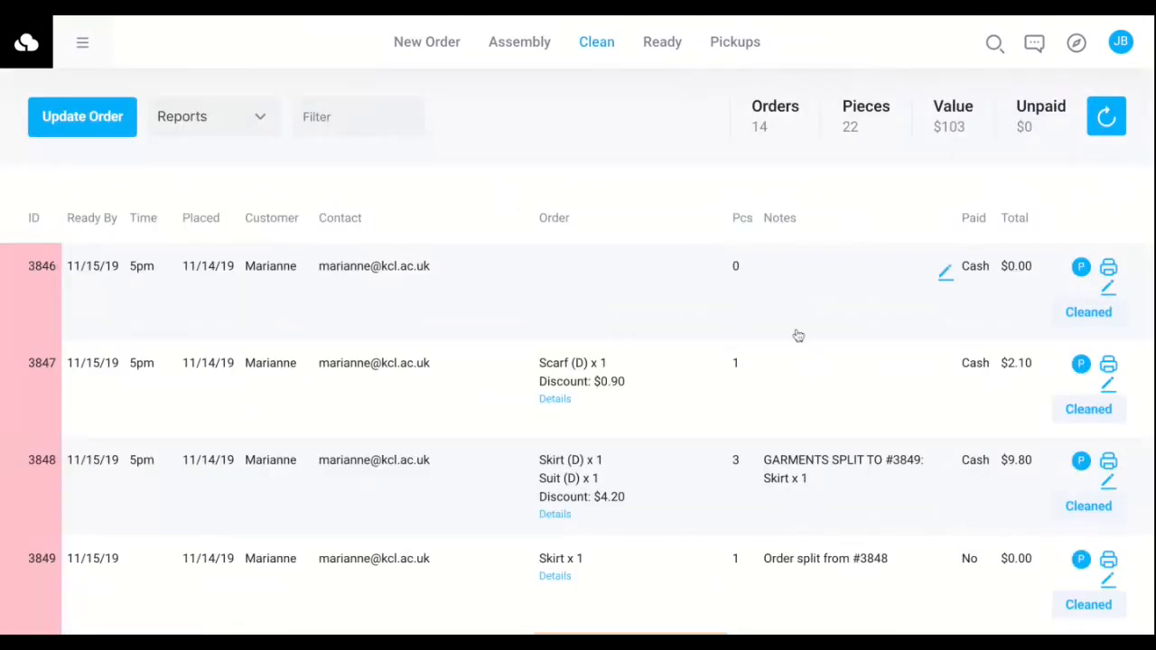
{"action": "scroll", "coordinate": [1081, 226], "scroll_direction": "down", "scroll_amount": 1}
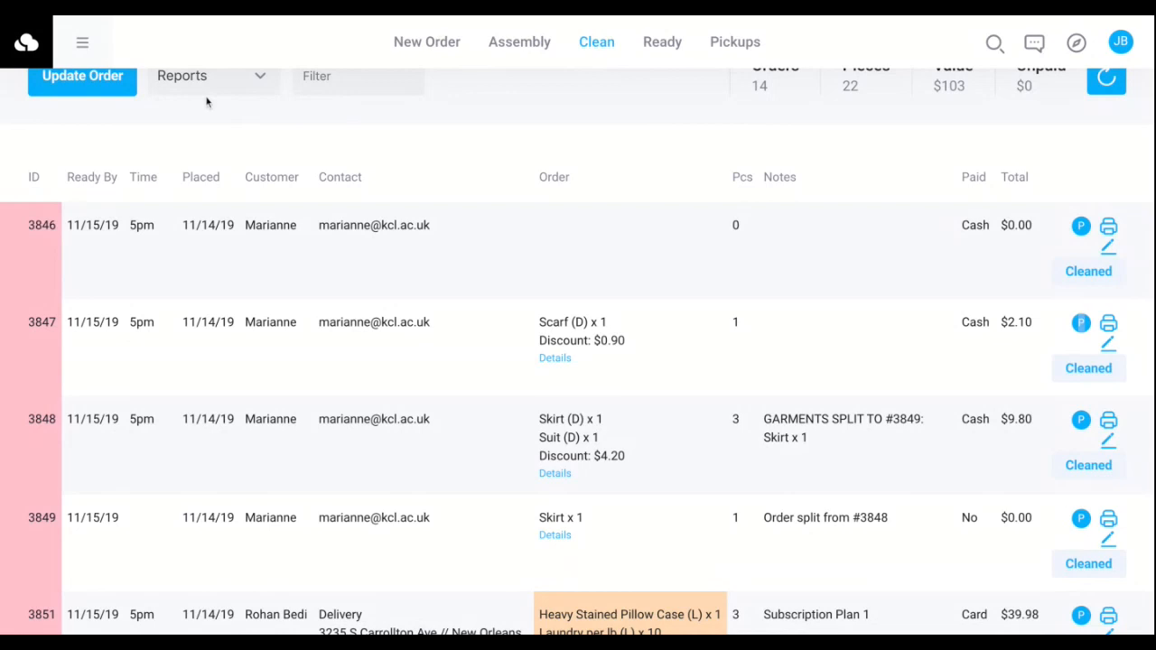
{"action": "left_click", "coordinate": [82, 42]}
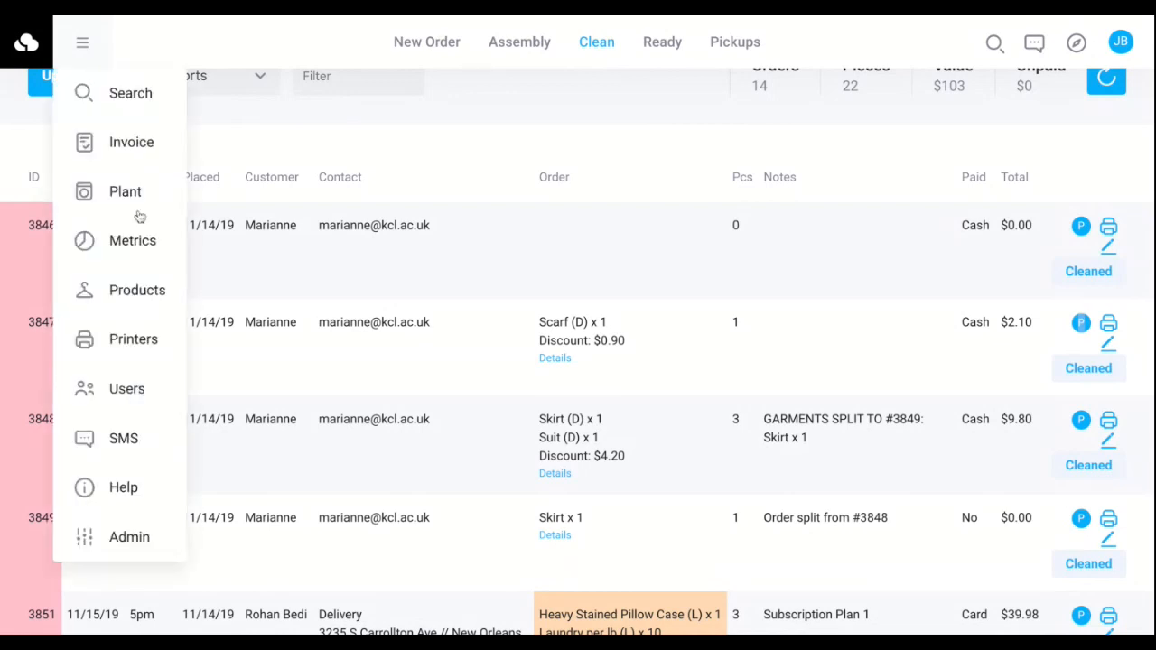
{"action": "left_click", "coordinate": [157, 336]}
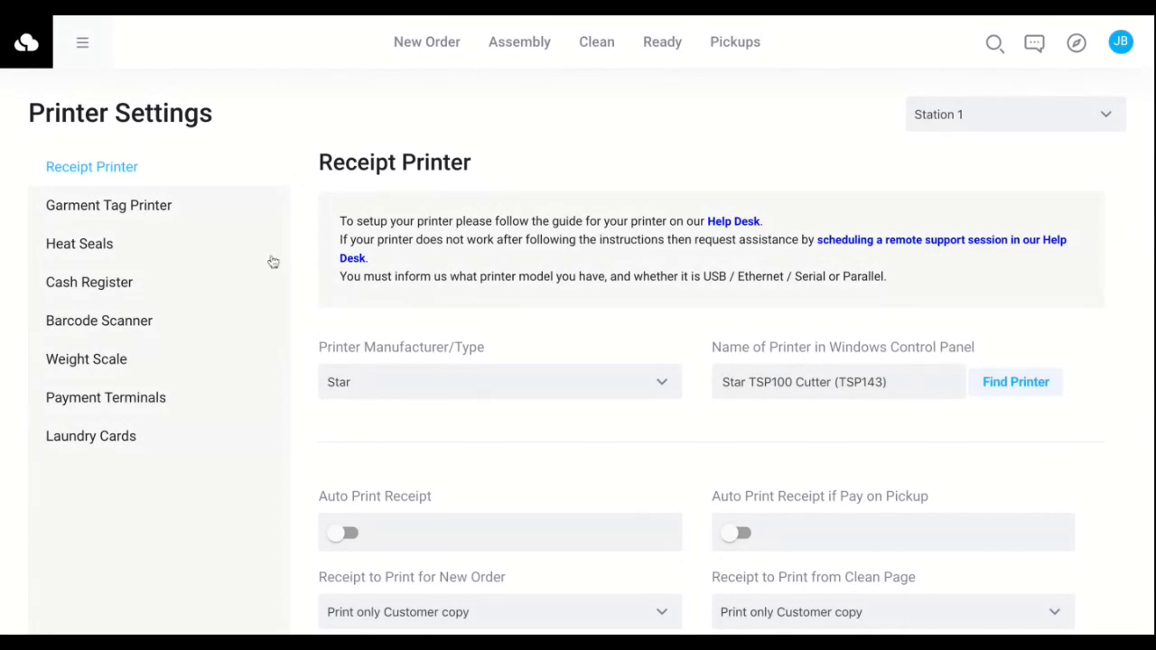
Review the Ask for Customer Gender and Ask for Customer Birthday options in the admin Store Settings and save the settings.
{"action": "left_click", "coordinate": [80, 53]}
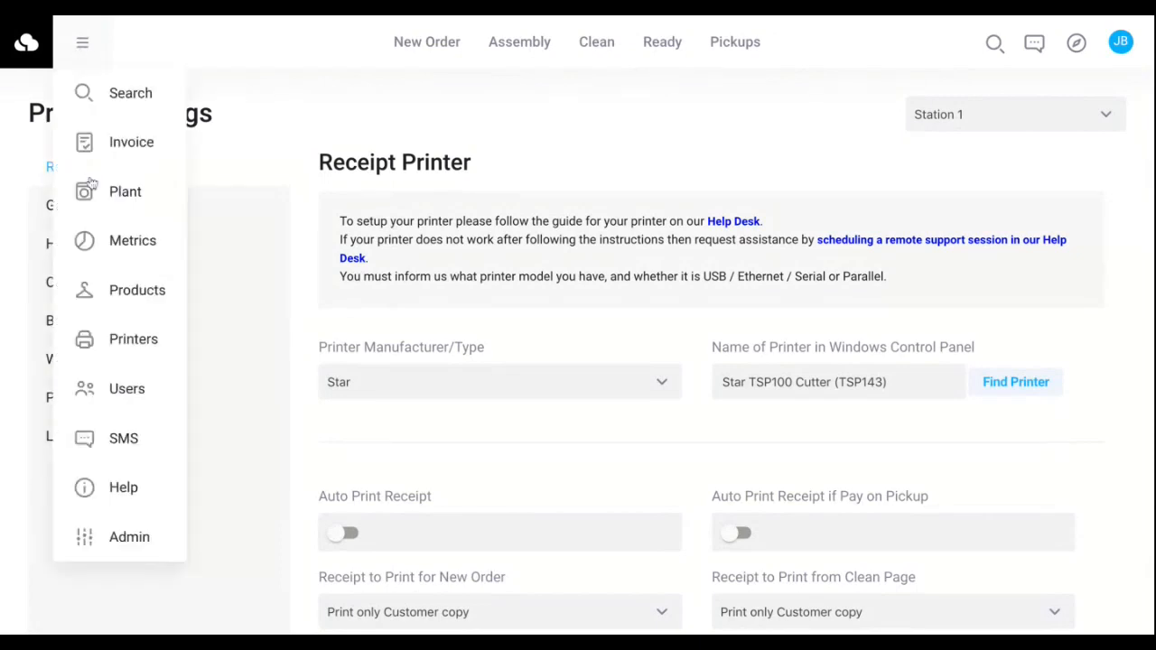
{"action": "left_click", "coordinate": [128, 537]}
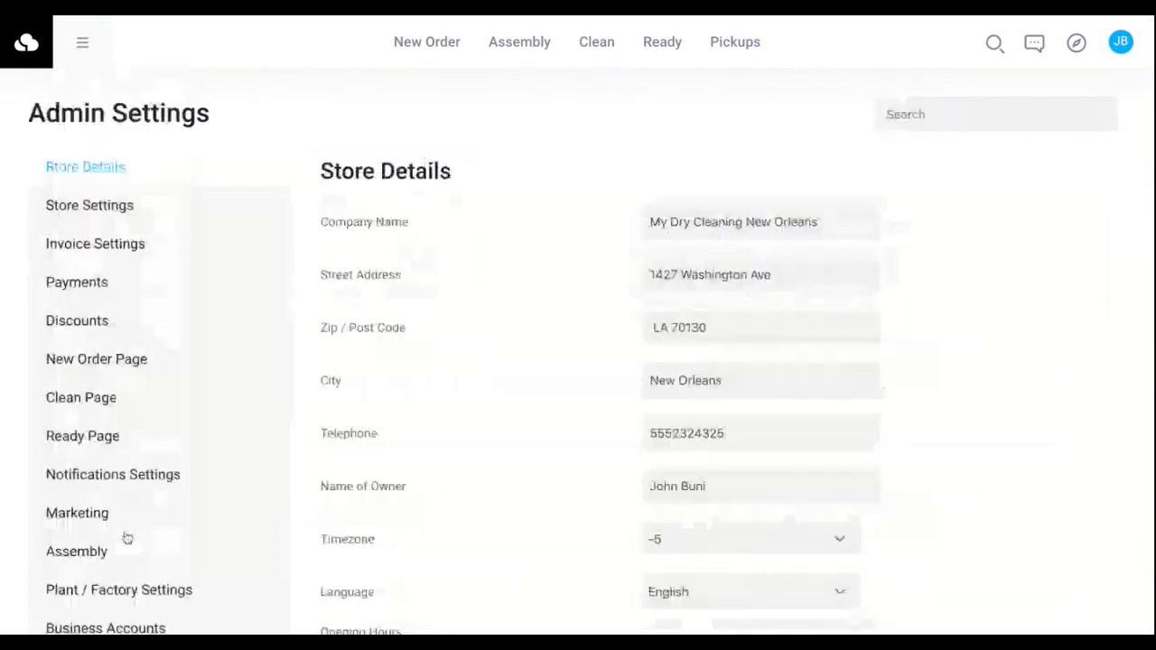
{"action": "left_click", "coordinate": [116, 217]}
{"action": "scroll", "coordinate": [653, 280], "scroll_direction": "down", "scroll_amount": 5}
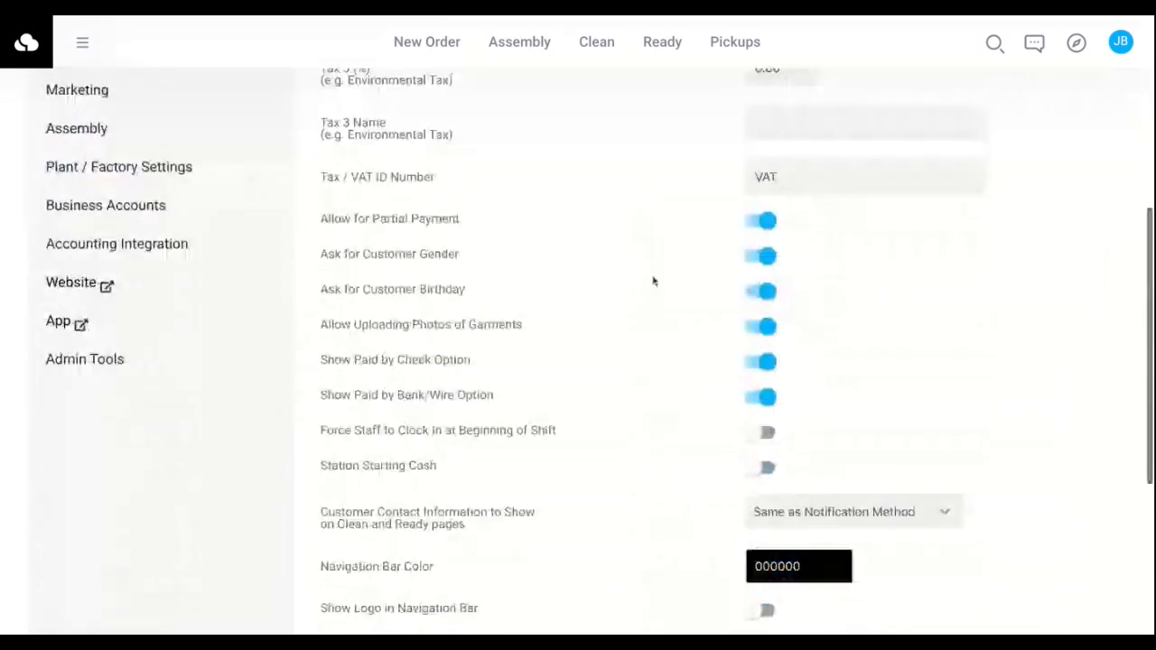
{"action": "scroll", "coordinate": [429, 245], "scroll_direction": "down", "scroll_amount": 1}
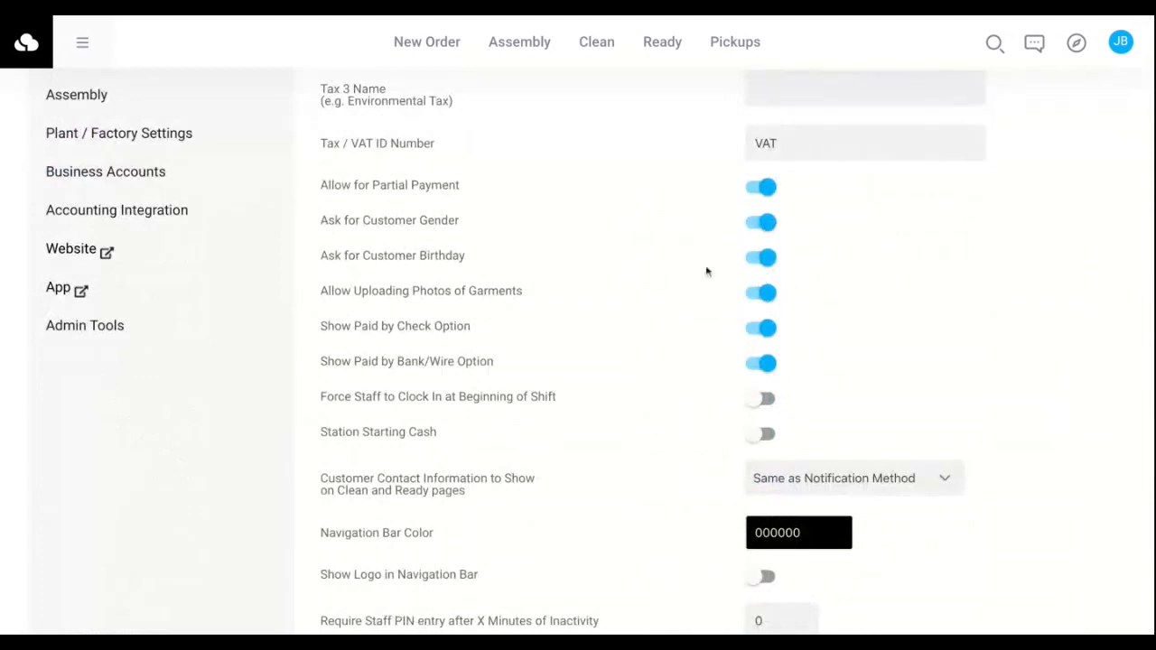
{"action": "scroll", "coordinate": [867, 344], "scroll_direction": "down", "scroll_amount": 5}
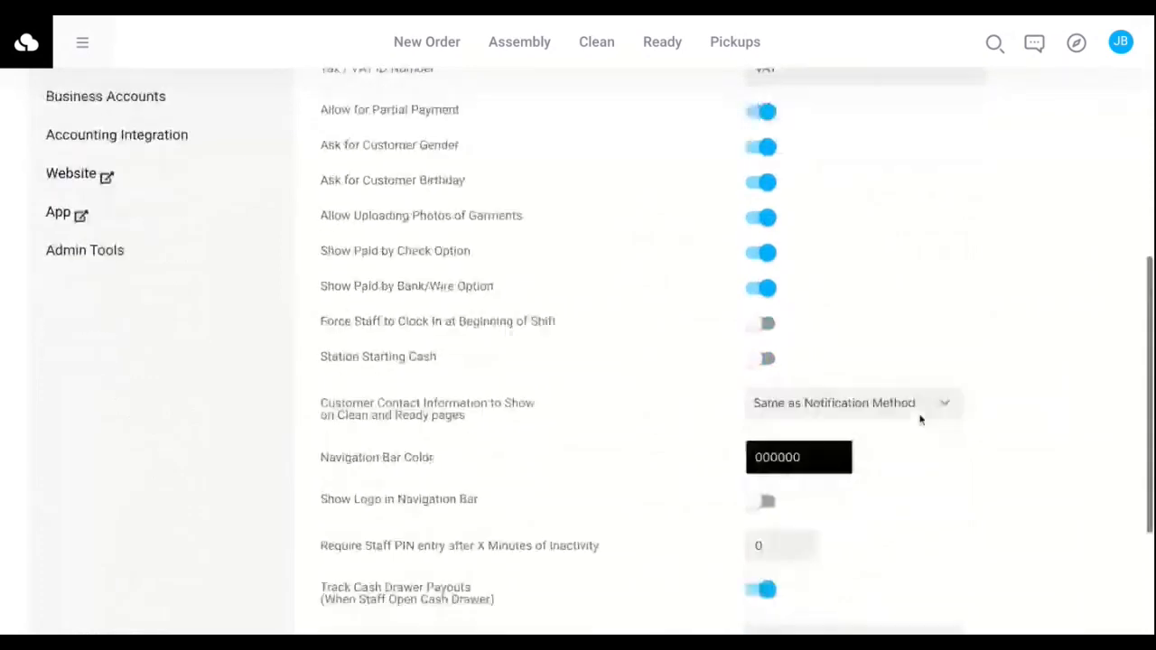
{"action": "left_click", "coordinate": [1039, 575]}
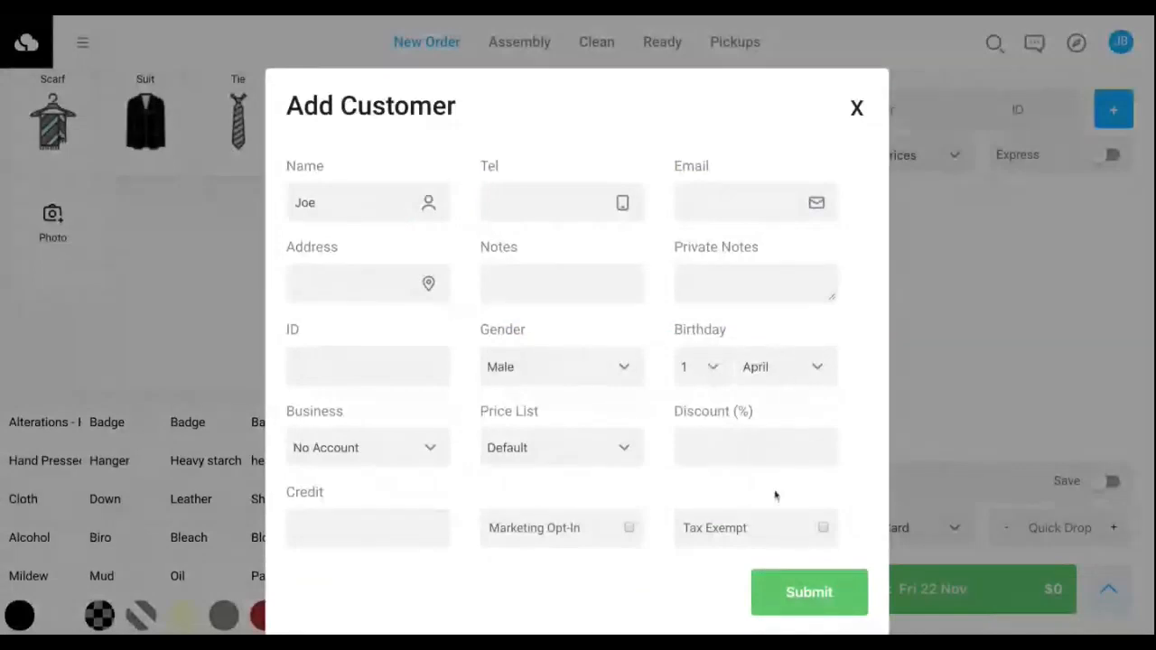
Submit the new customer's details with gender Male and a birthday, and check the saved customer record.
{"action": "left_click", "coordinate": [801, 593]}
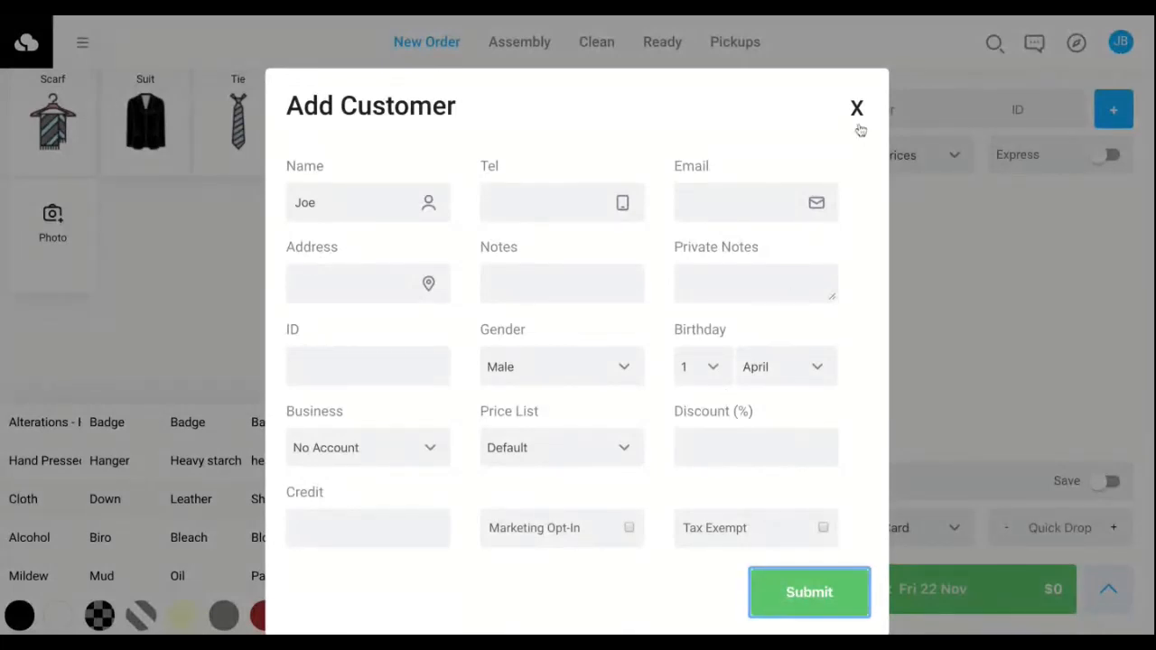
{"action": "left_click", "coordinate": [822, 598]}
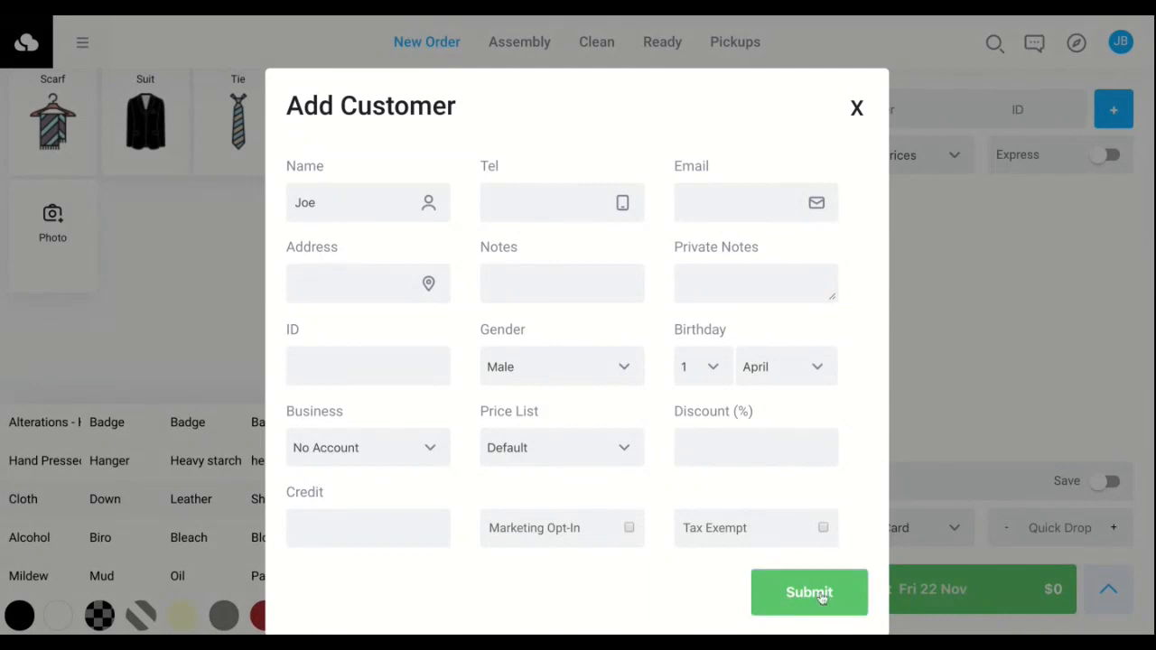
{"action": "left_click", "coordinate": [867, 115]}
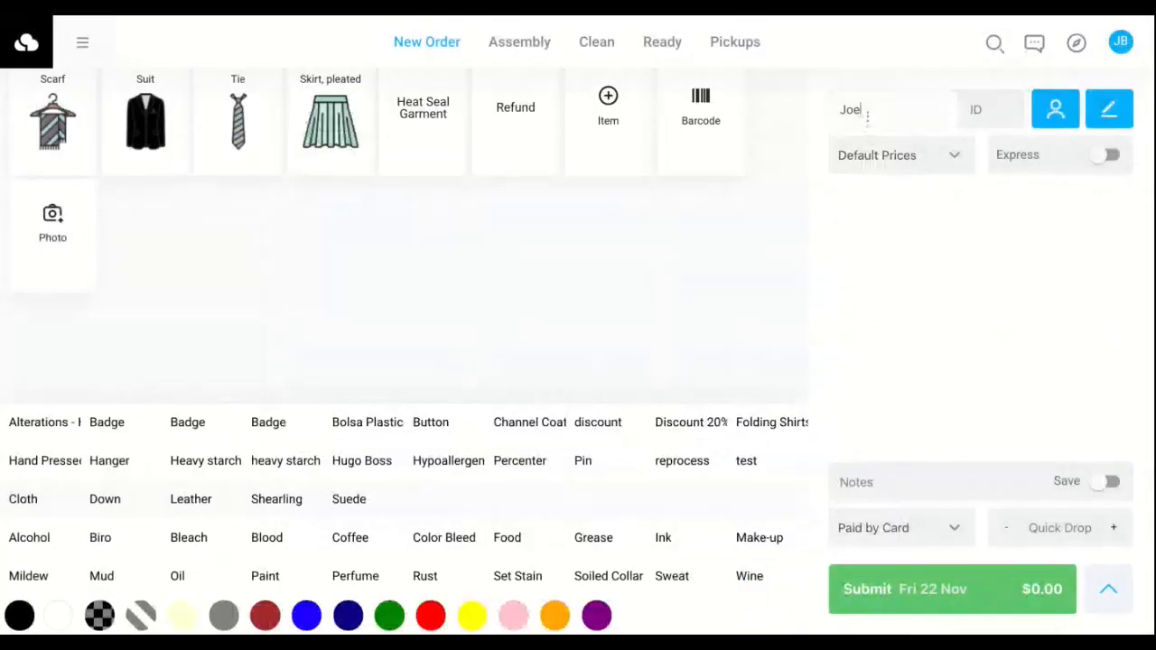
{"action": "left_click", "coordinate": [1118, 119]}
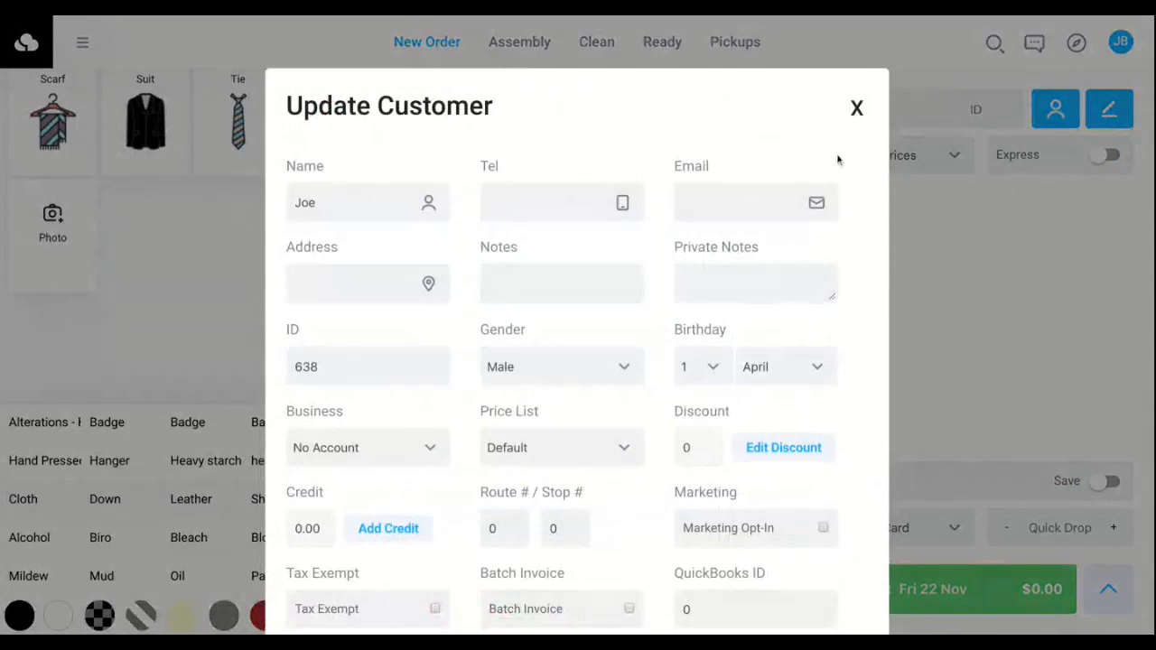
{"action": "left_click", "coordinate": [857, 108]}
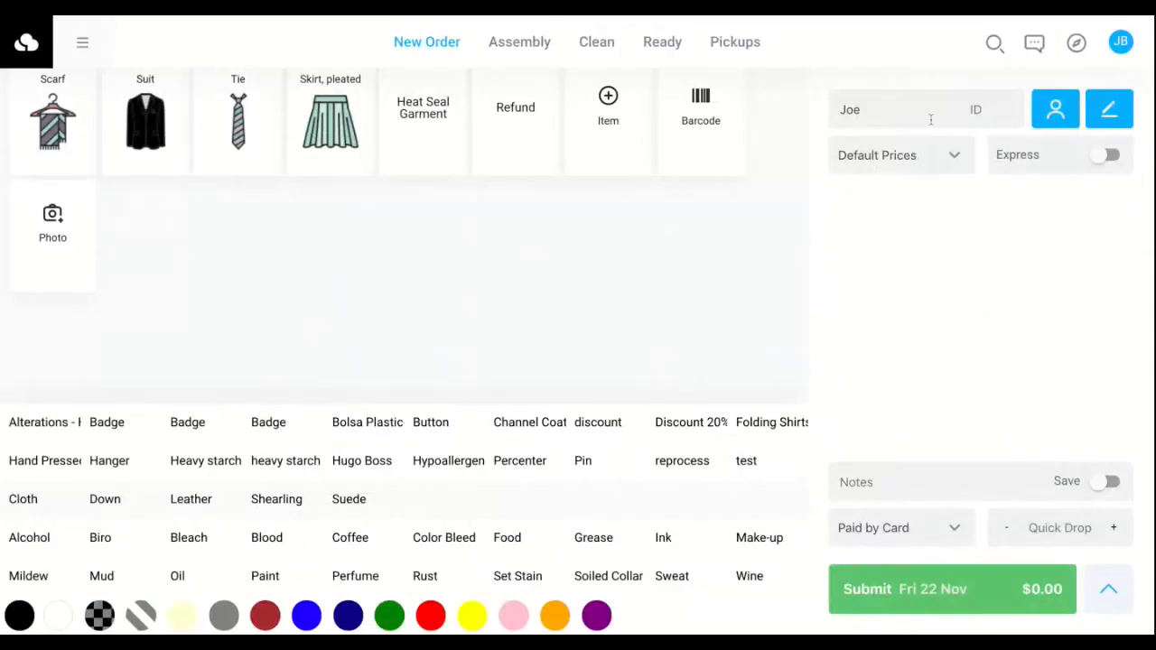
Review the message inbox, view the email reply form for the first message, and close both.
{"action": "left_click", "coordinate": [1035, 47]}
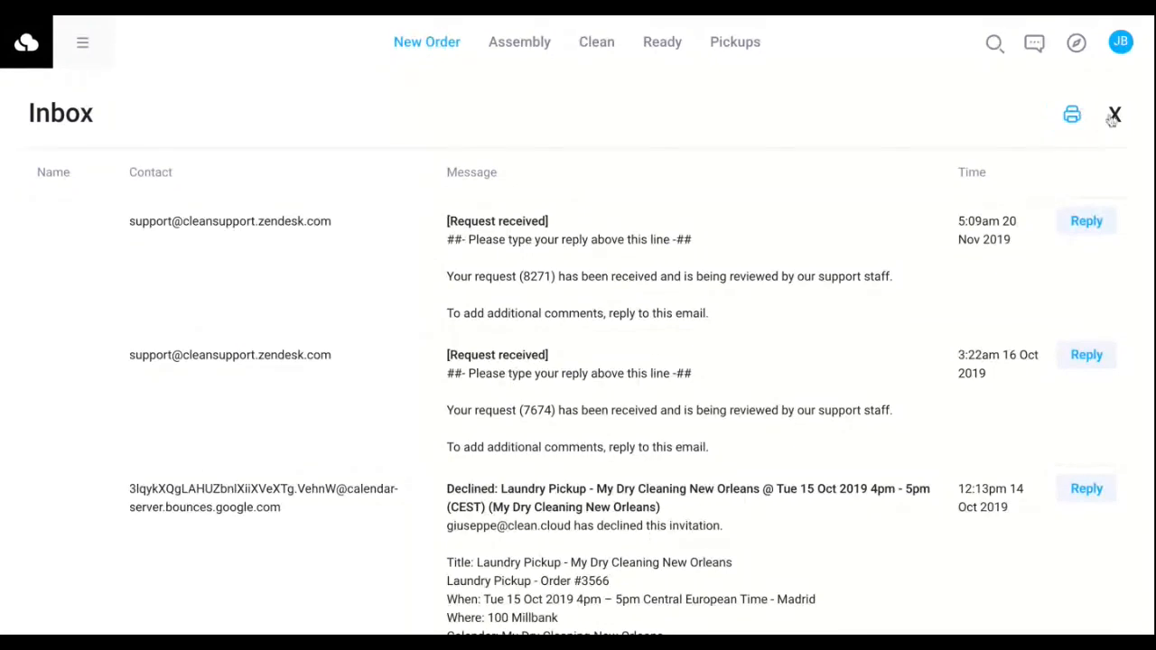
{"action": "left_click_drag", "start_coordinate": [1113, 120], "coordinate": [1074, 176]}
{"action": "left_click", "coordinate": [1058, 186]}
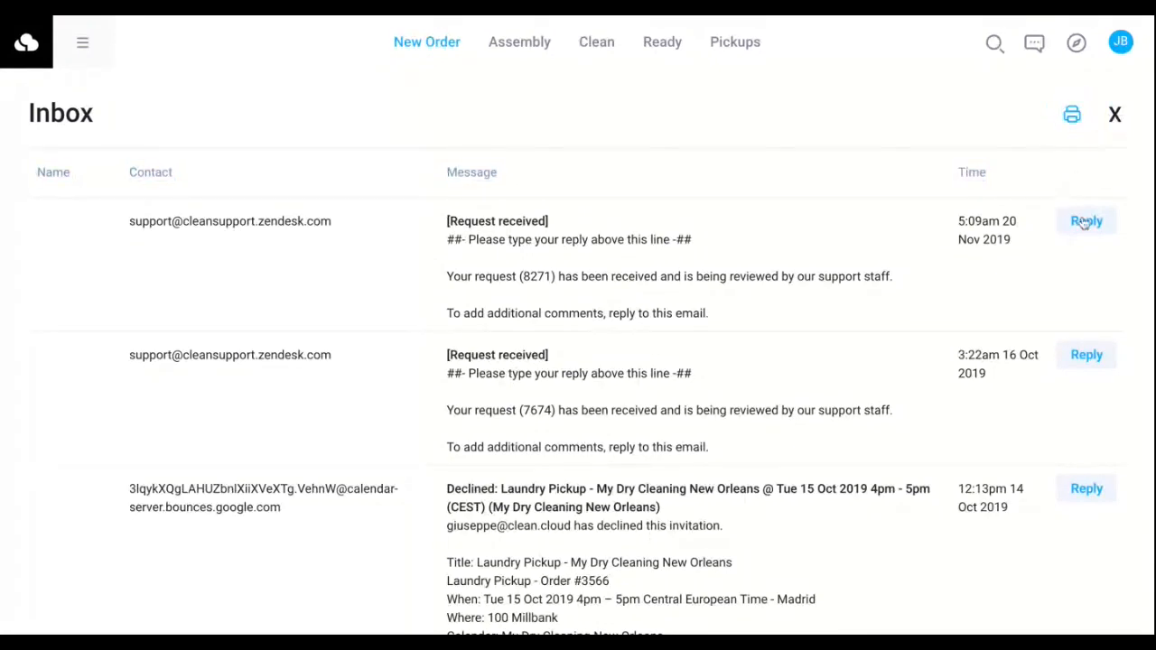
{"action": "left_click", "coordinate": [1083, 222]}
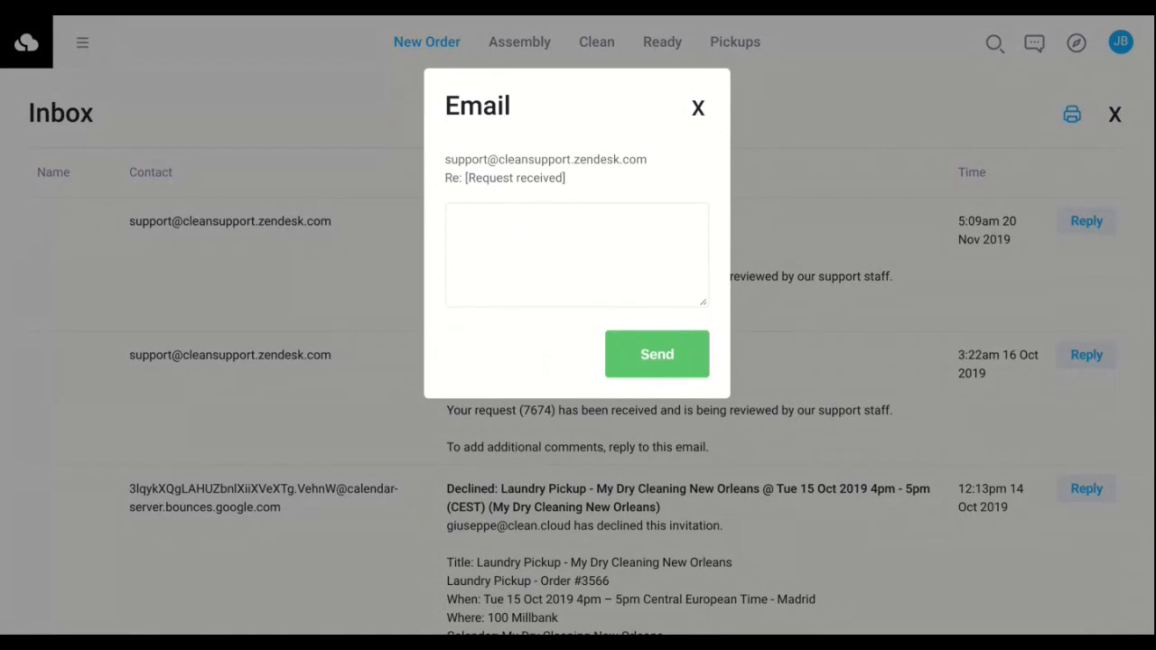
{"action": "left_click", "coordinate": [698, 107]}
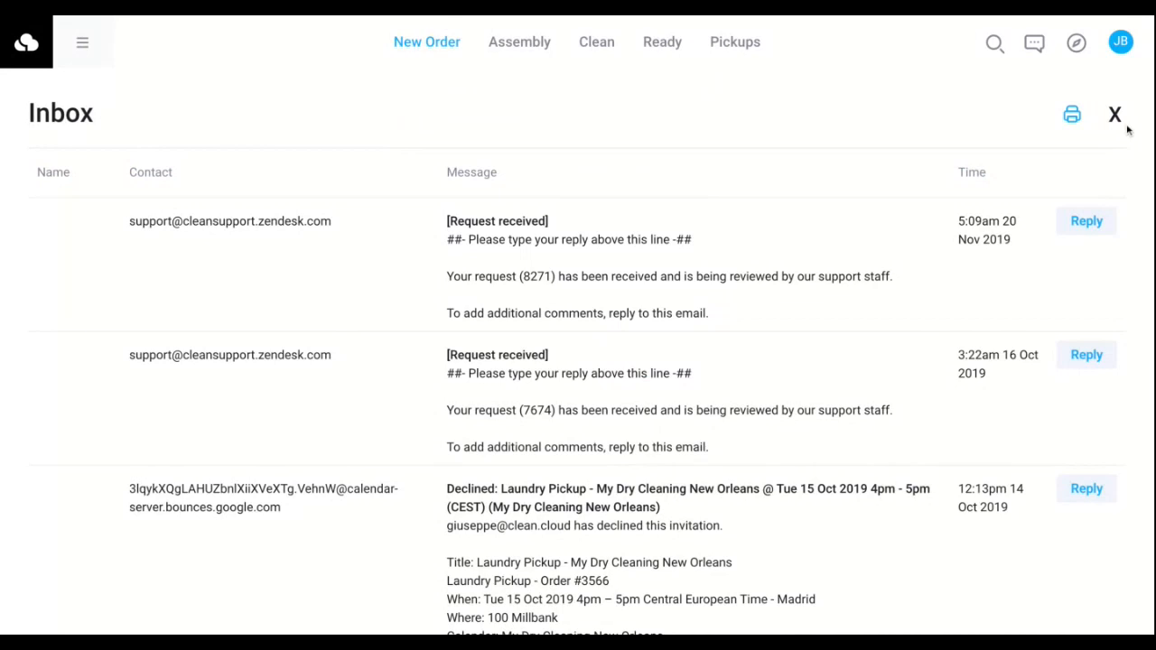
{"action": "left_click", "coordinate": [1115, 115]}
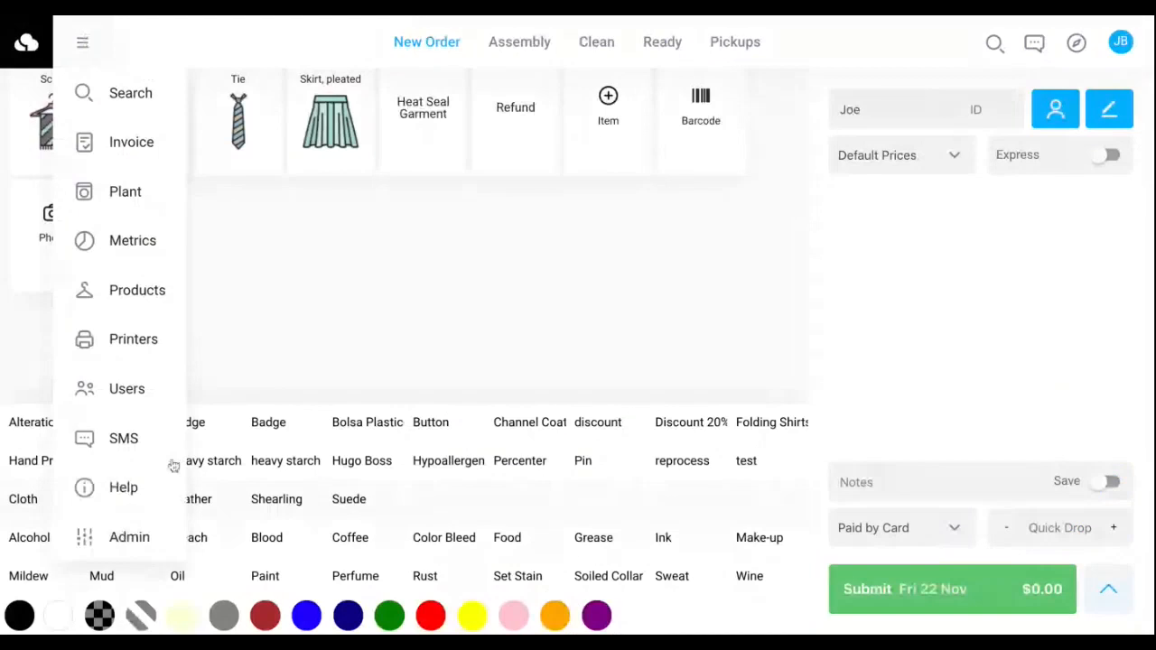
Set Auto Refresh Tables on Clean, Ready, Pickups page to Every 2 Minutes in Store Settings, save it, and refresh the Pickups table.
{"action": "left_click", "coordinate": [130, 537]}
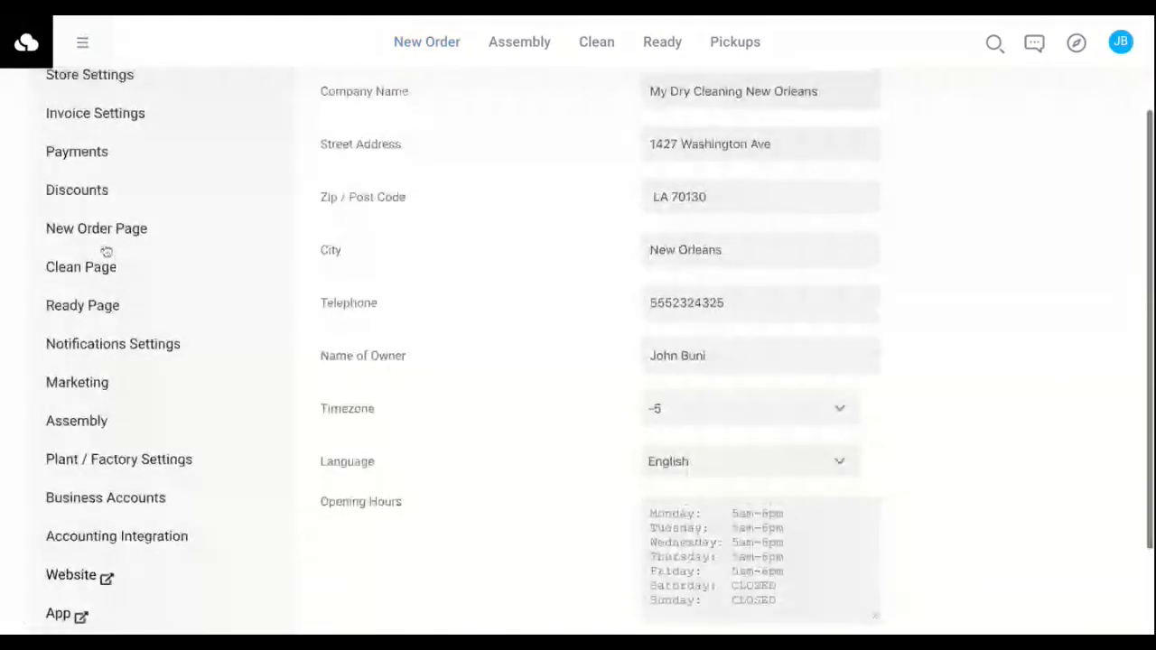
{"action": "left_click", "coordinate": [104, 257]}
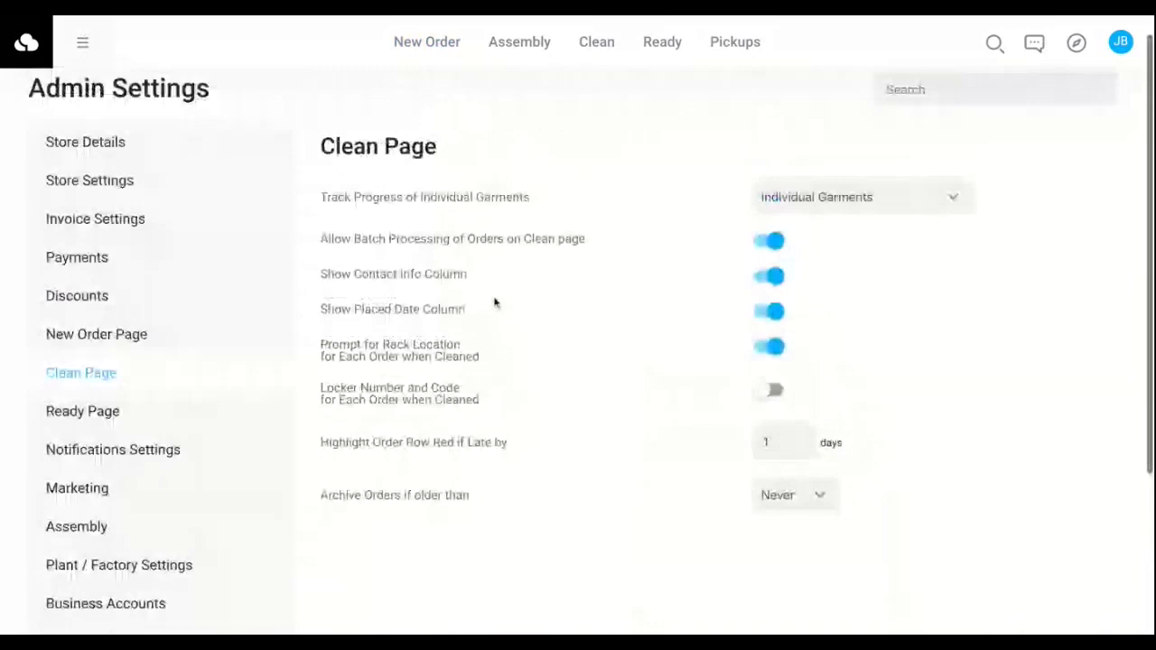
{"action": "scroll", "coordinate": [127, 245], "scroll_direction": "down", "scroll_amount": 1}
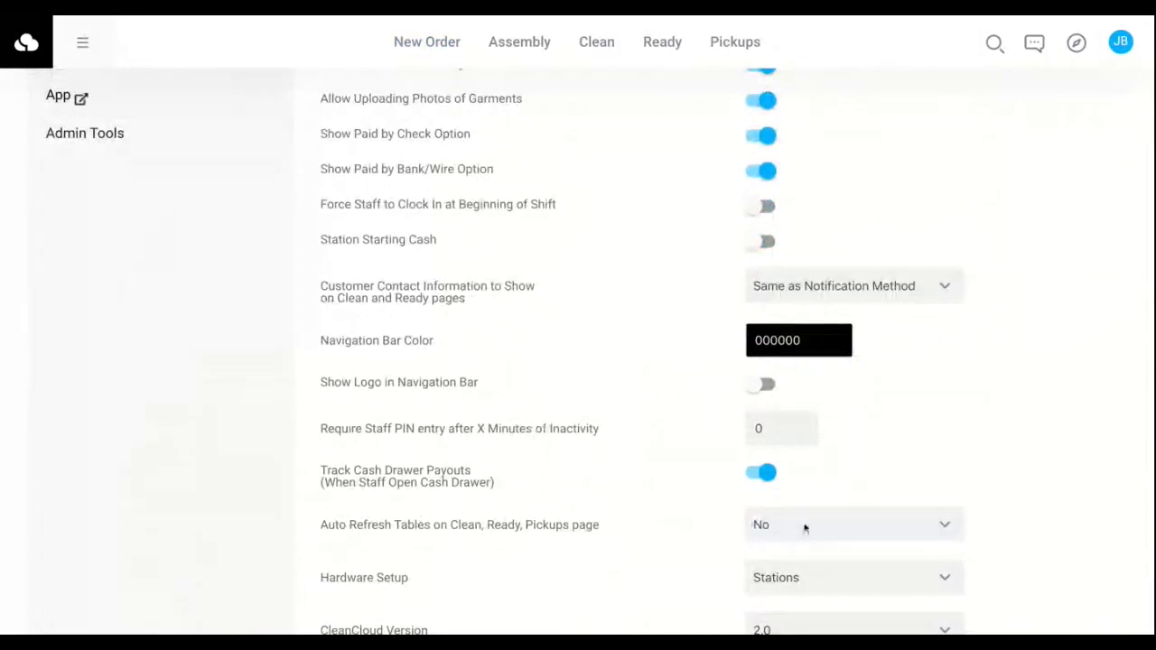
{"action": "left_click", "coordinate": [804, 528]}
{"action": "scroll", "coordinate": [1006, 537], "scroll_direction": "down", "scroll_amount": 2}
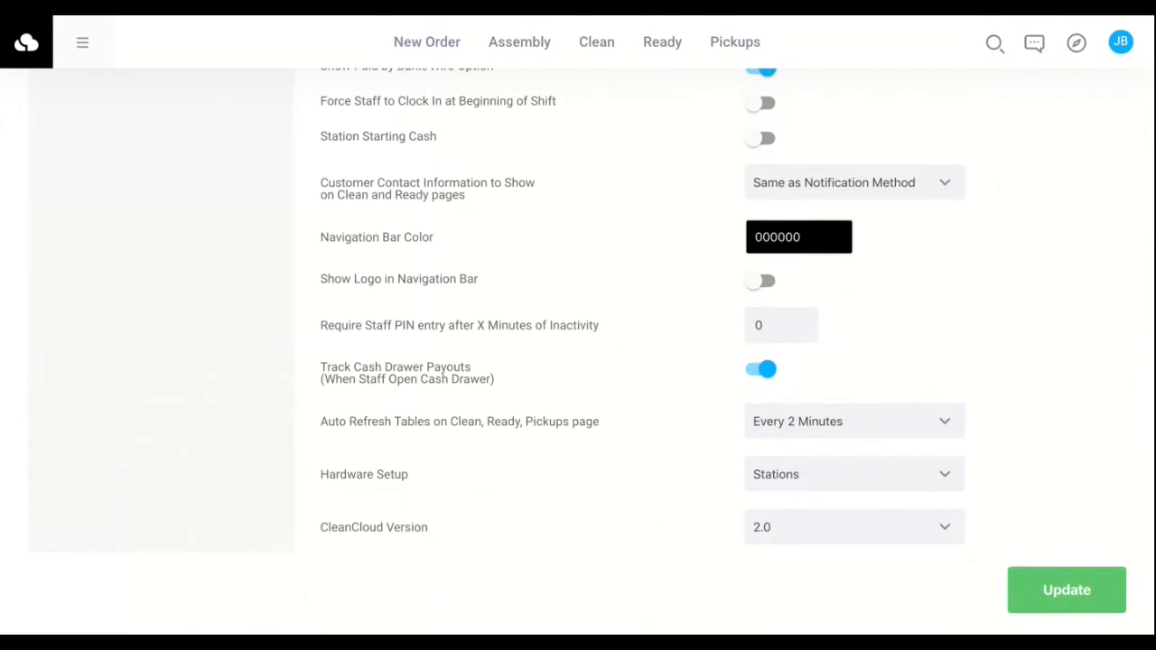
{"action": "left_click", "coordinate": [1062, 591]}
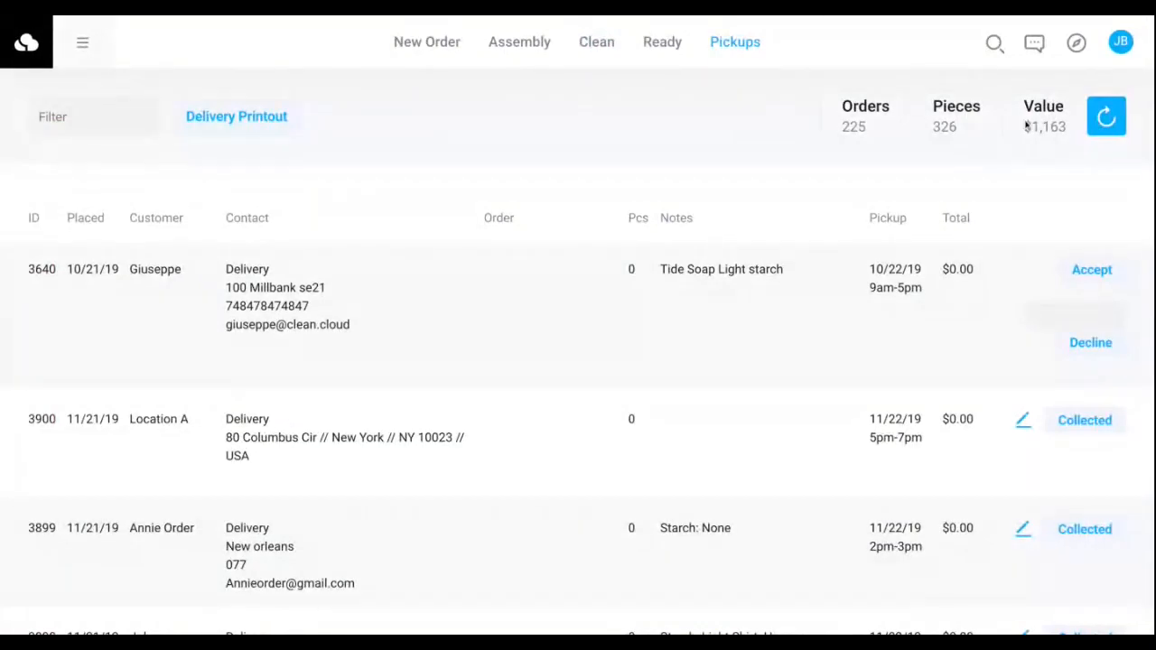
{"action": "left_click", "coordinate": [1105, 132]}
Review the individual garment tracking options in the admin Clean Page and Plant / Factory Settings.
{"action": "left_click", "coordinate": [82, 41]}
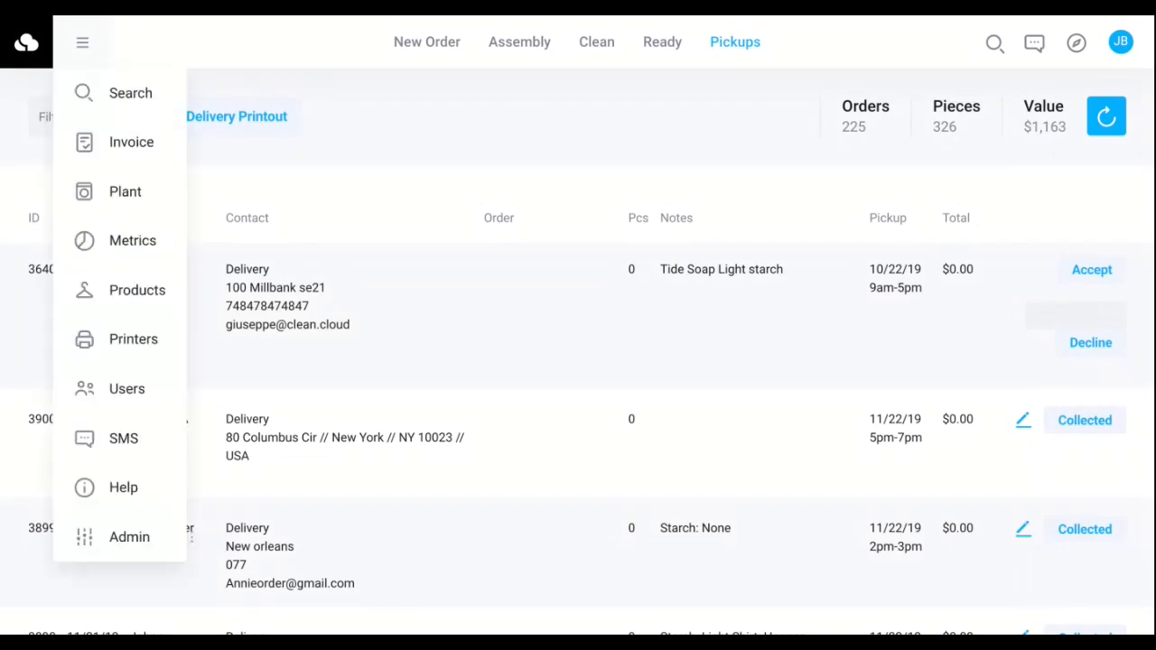
{"action": "left_click", "coordinate": [130, 539]}
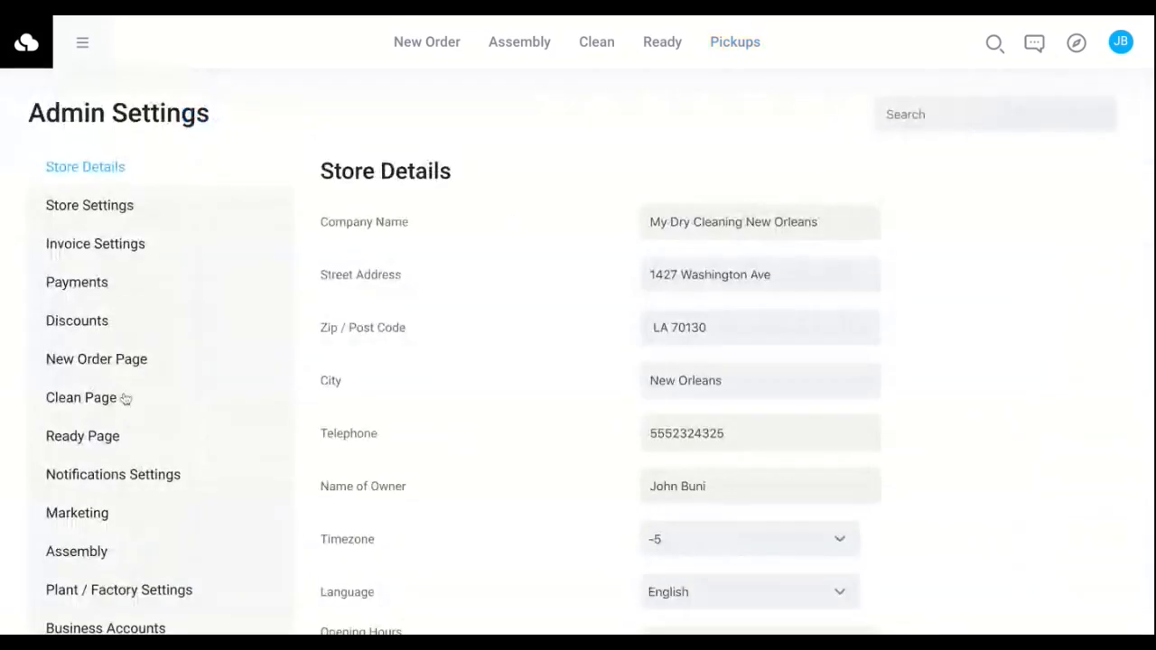
{"action": "left_click", "coordinate": [125, 398]}
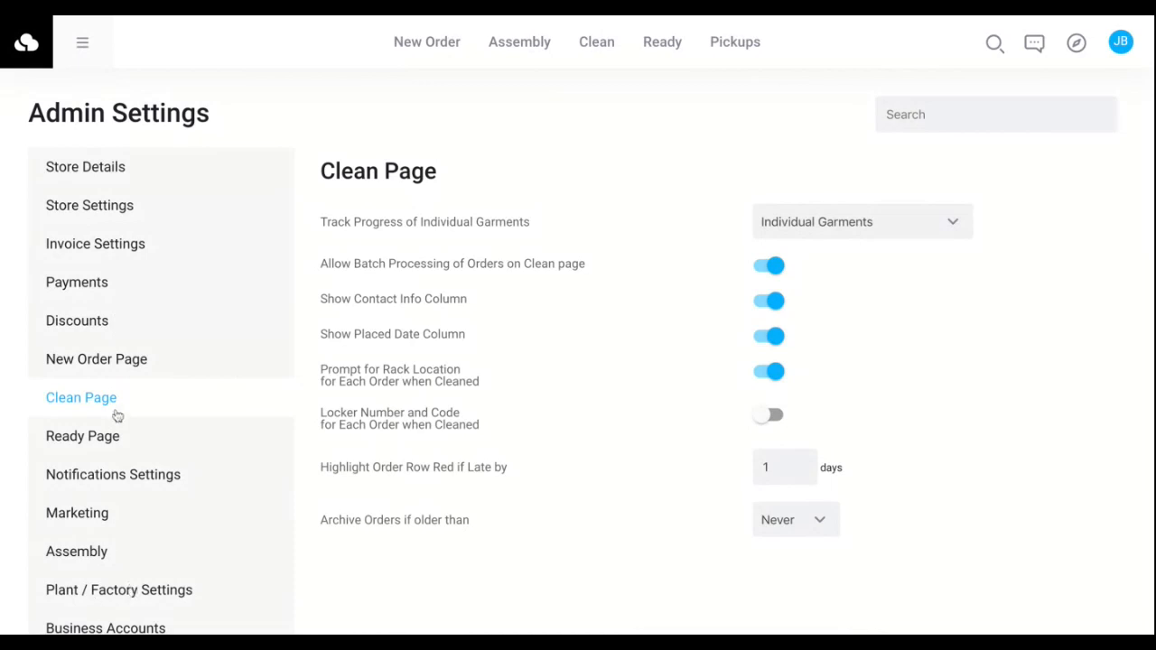
{"action": "left_click", "coordinate": [101, 596]}
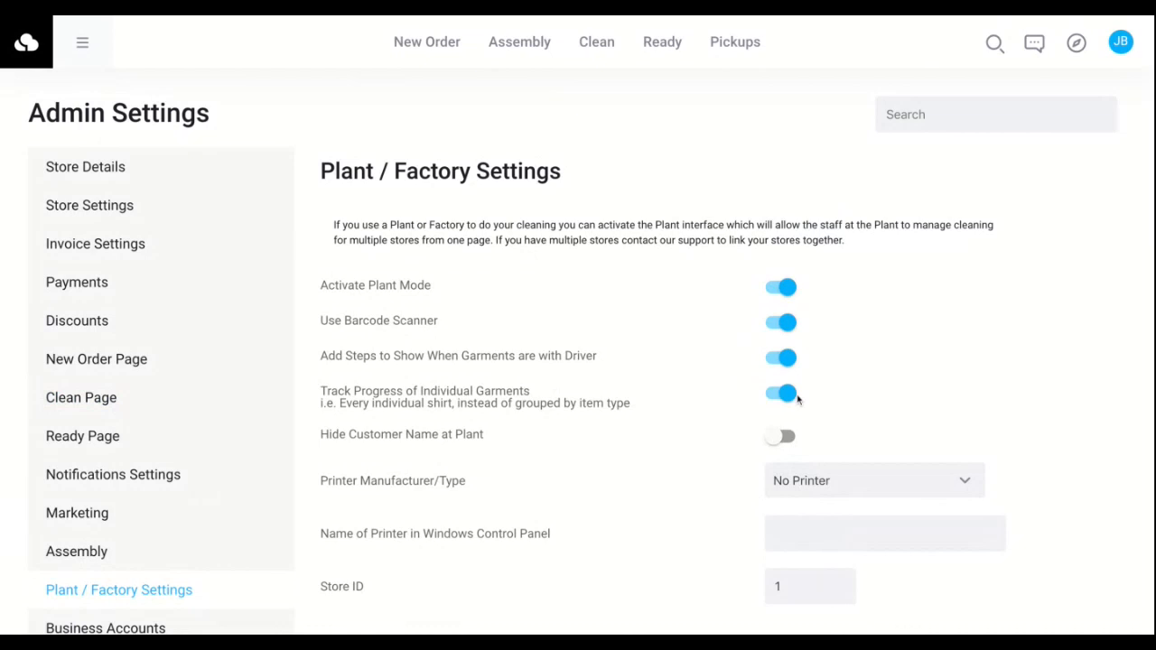
{"action": "scroll", "coordinate": [921, 488], "scroll_direction": "down", "scroll_amount": 3}
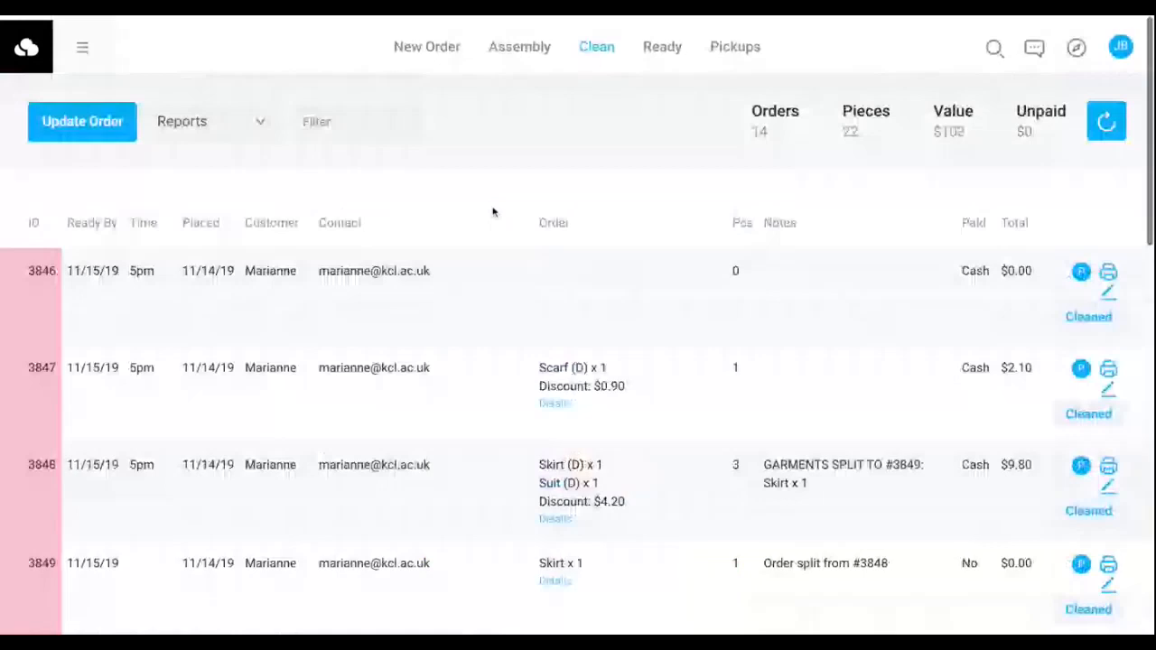
On the Clean page, split the T-Shirt and Sweater from the Thobe order into a new order ready Mon 25 Nov with the note "extremely dirty".
{"action": "scroll", "coordinate": [711, 425], "scroll_direction": "down", "scroll_amount": 10}
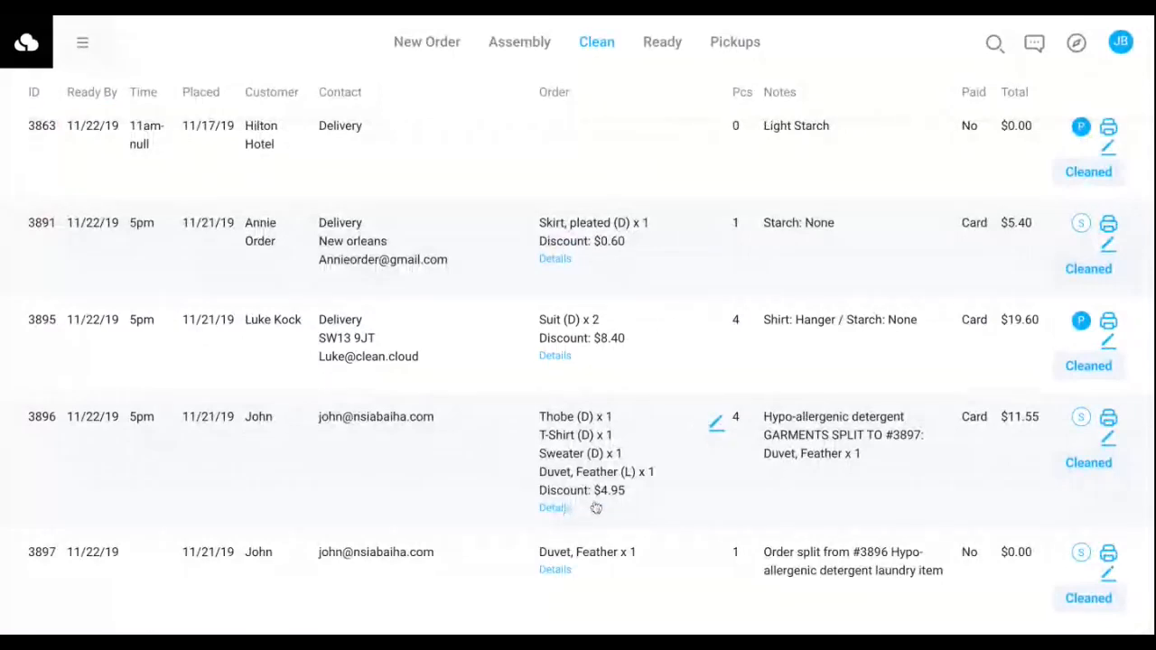
{"action": "left_click", "coordinate": [554, 508]}
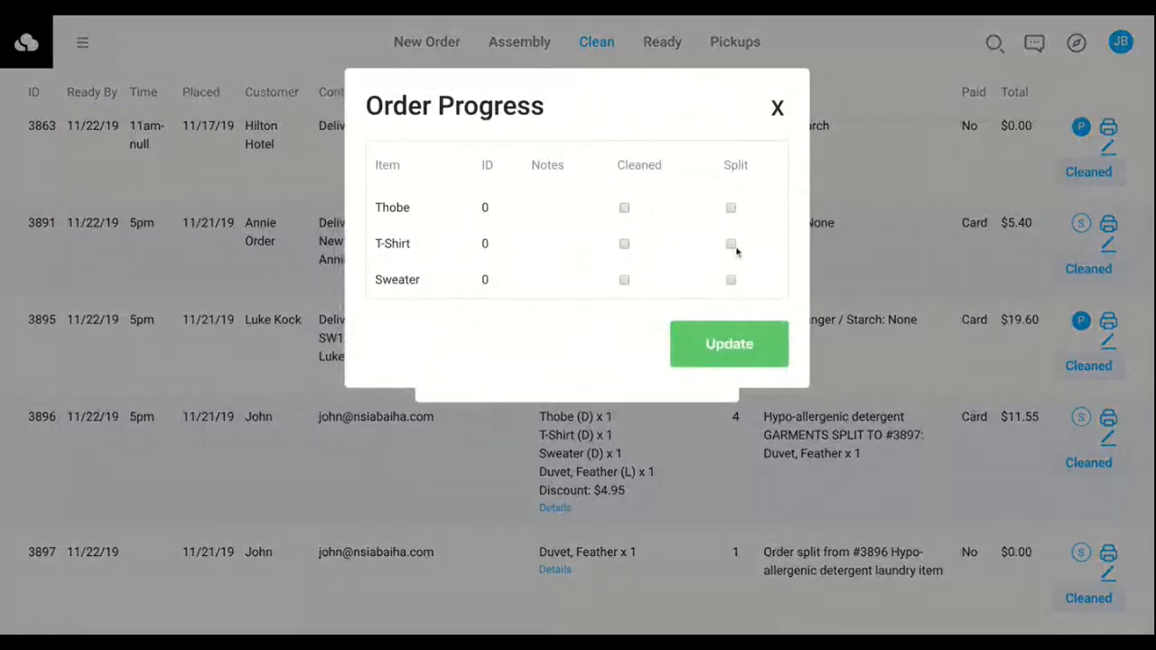
{"action": "left_click", "coordinate": [733, 248]}
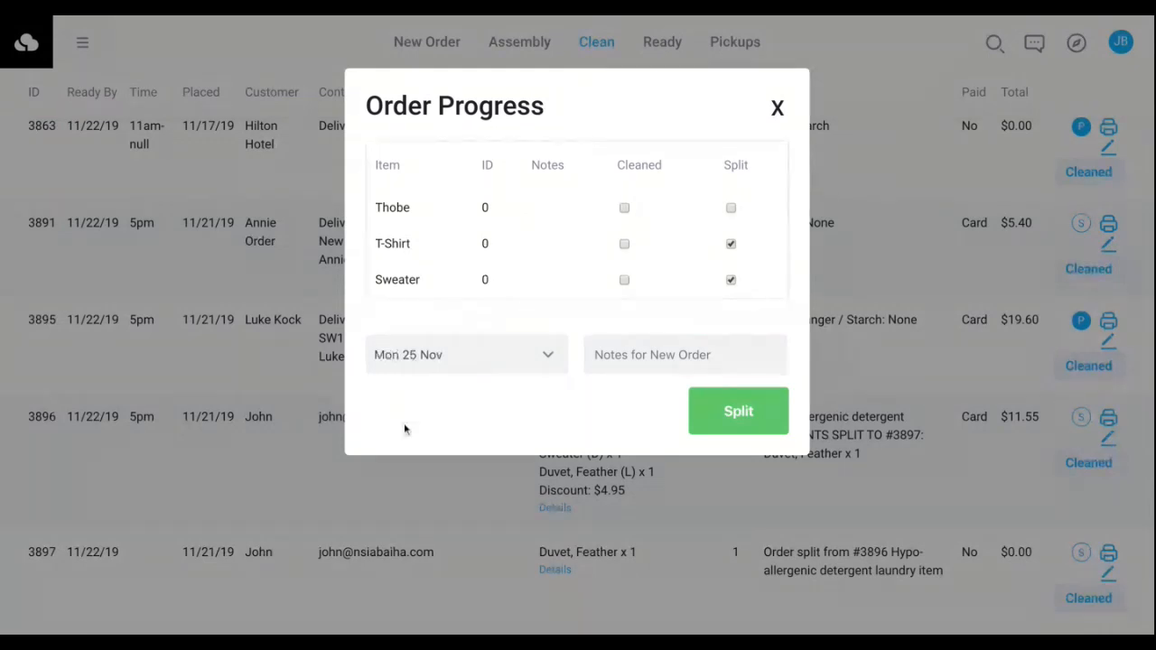
{"action": "left_click", "coordinate": [662, 355]}
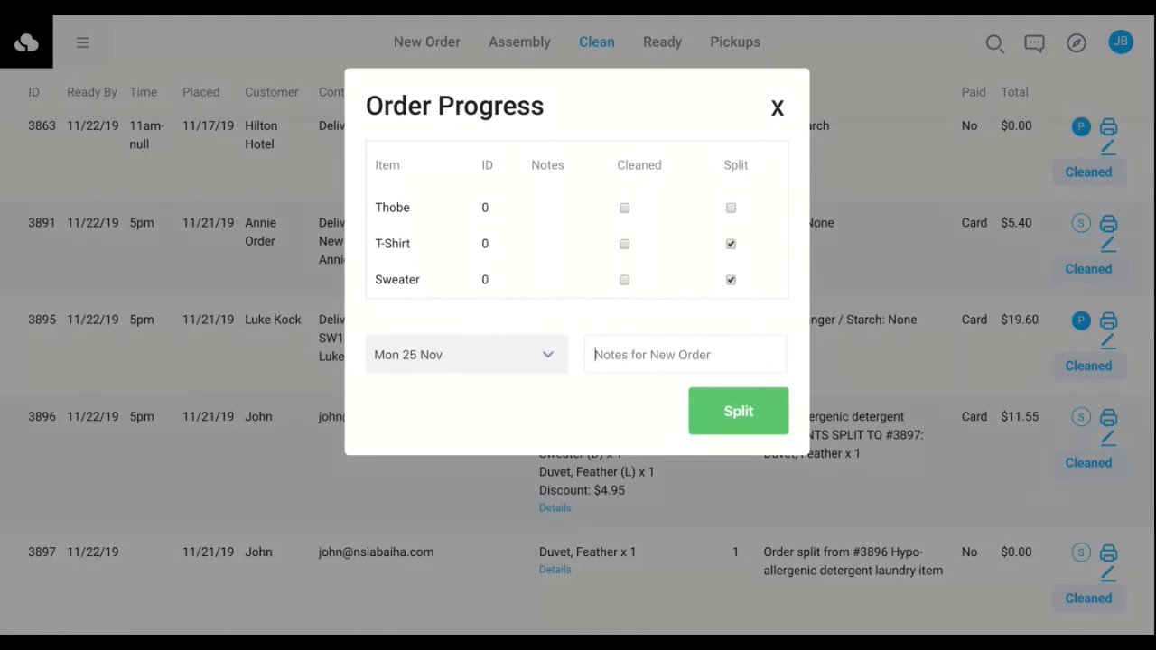
{"action": "type", "text": "extr"}
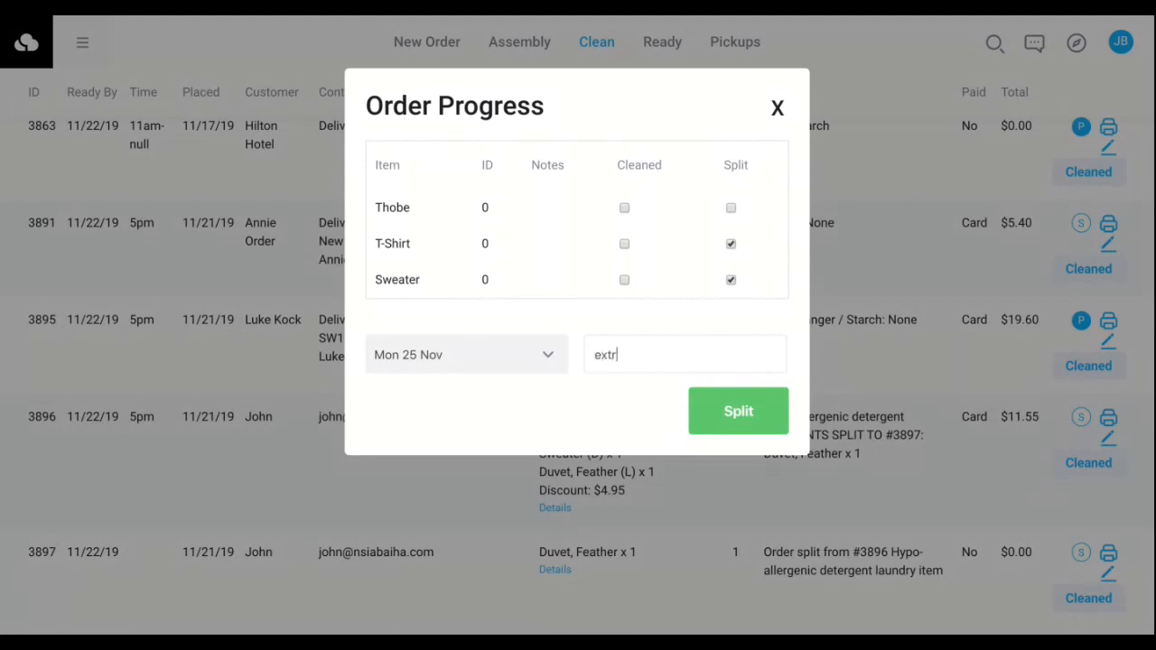
{"action": "type", "text": "emely dirty"}
{"action": "key", "text": "Return"}
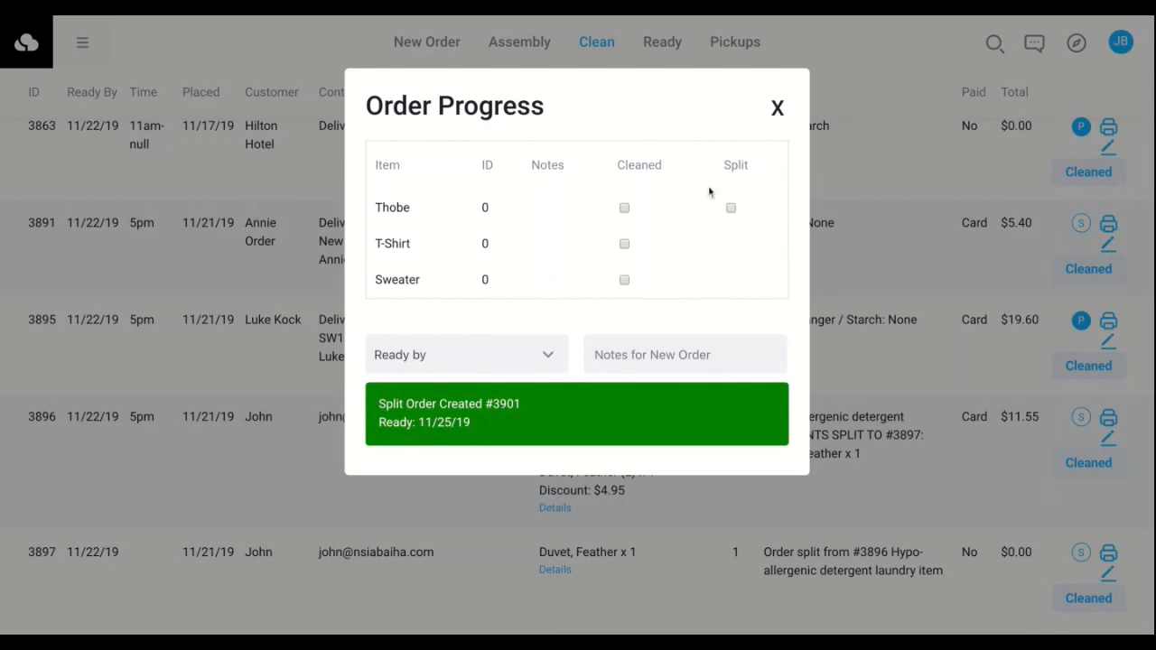
{"action": "left_click", "coordinate": [774, 110]}
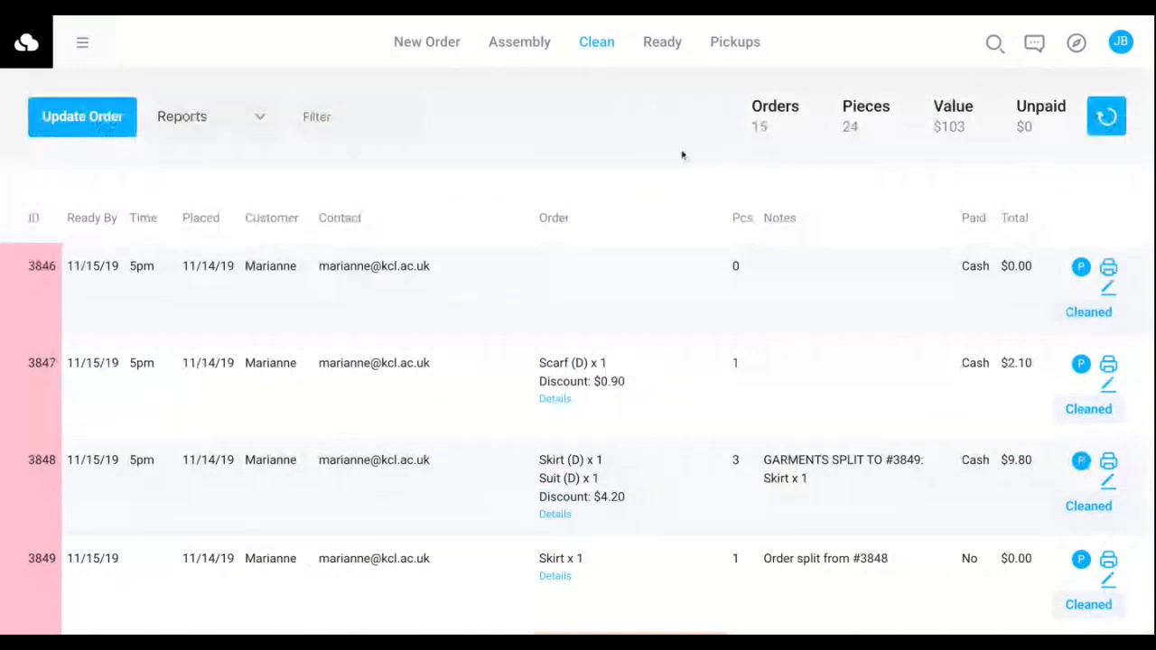
In the plant's Cleaning list, split Duvet, Feather and Glove from the three-item laundry order into a new ticket ready Mon 25 Nov, noted "extremely dirty".
{"action": "type", "text": "3901"}
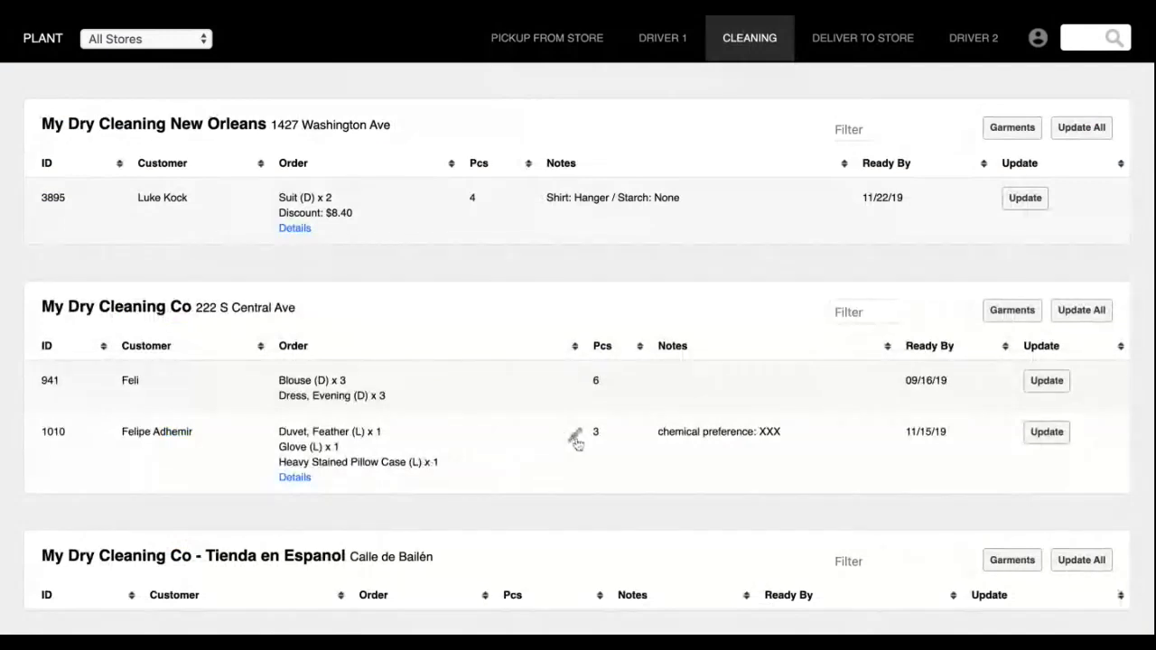
{"action": "left_click", "coordinate": [576, 439]}
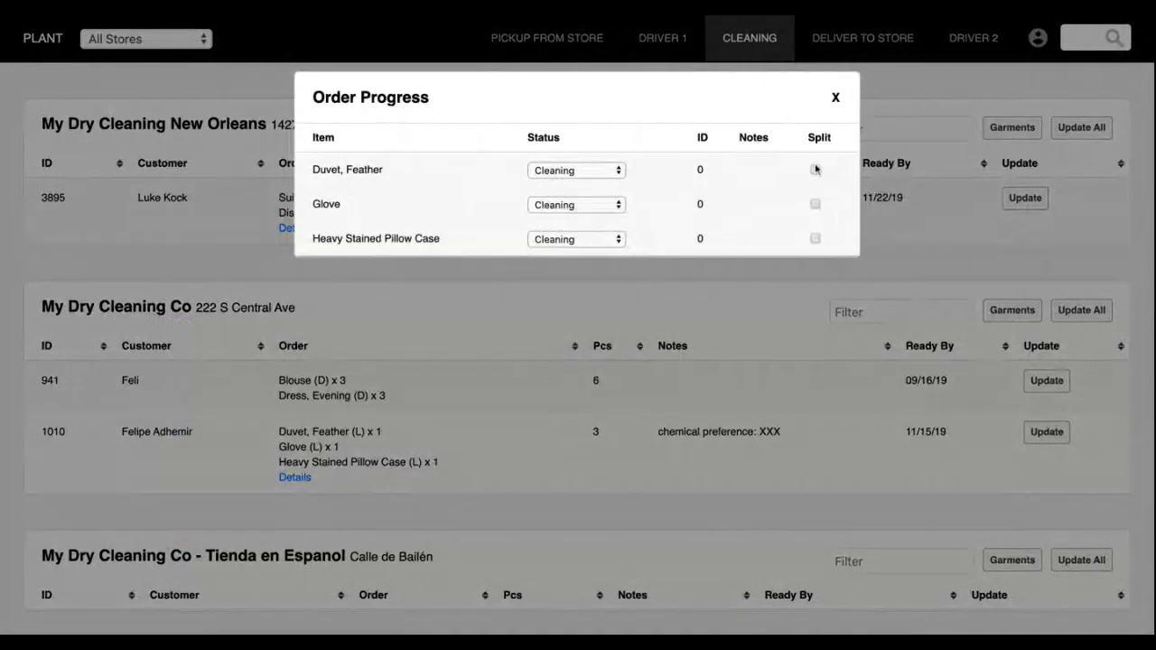
{"action": "left_click", "coordinate": [816, 170]}
{"action": "left_click", "coordinate": [815, 206]}
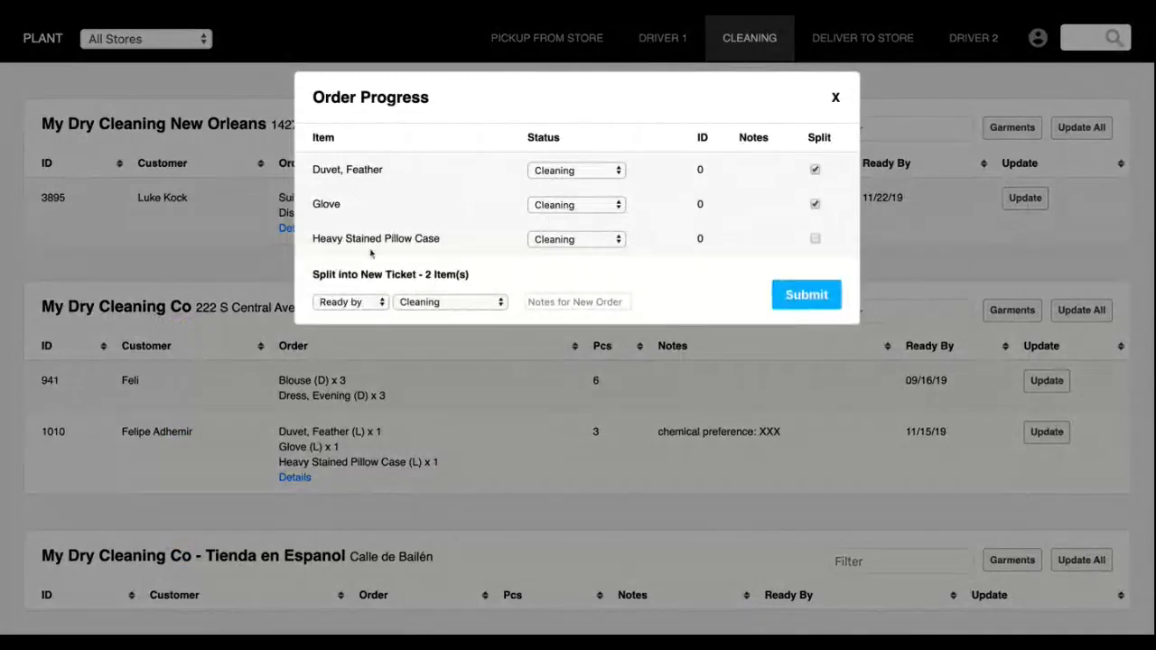
{"action": "left_click", "coordinate": [352, 302]}
{"action": "left_click", "coordinate": [557, 301]}
{"action": "type", "text": "extremely dirty"}
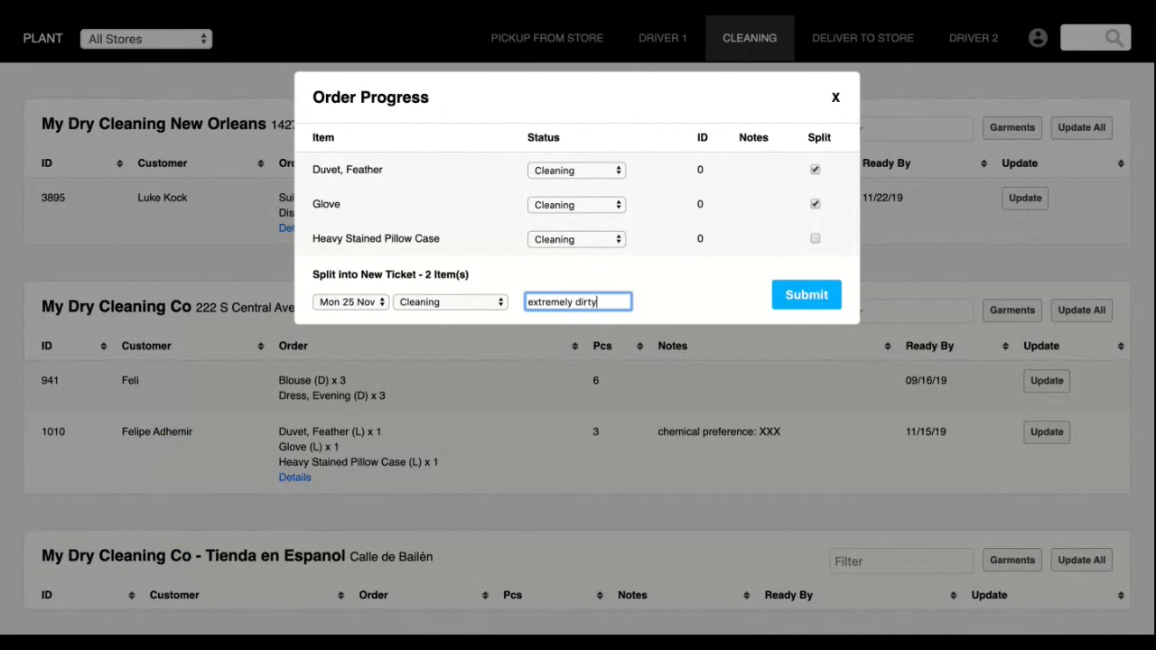
{"action": "left_click", "coordinate": [804, 297]}
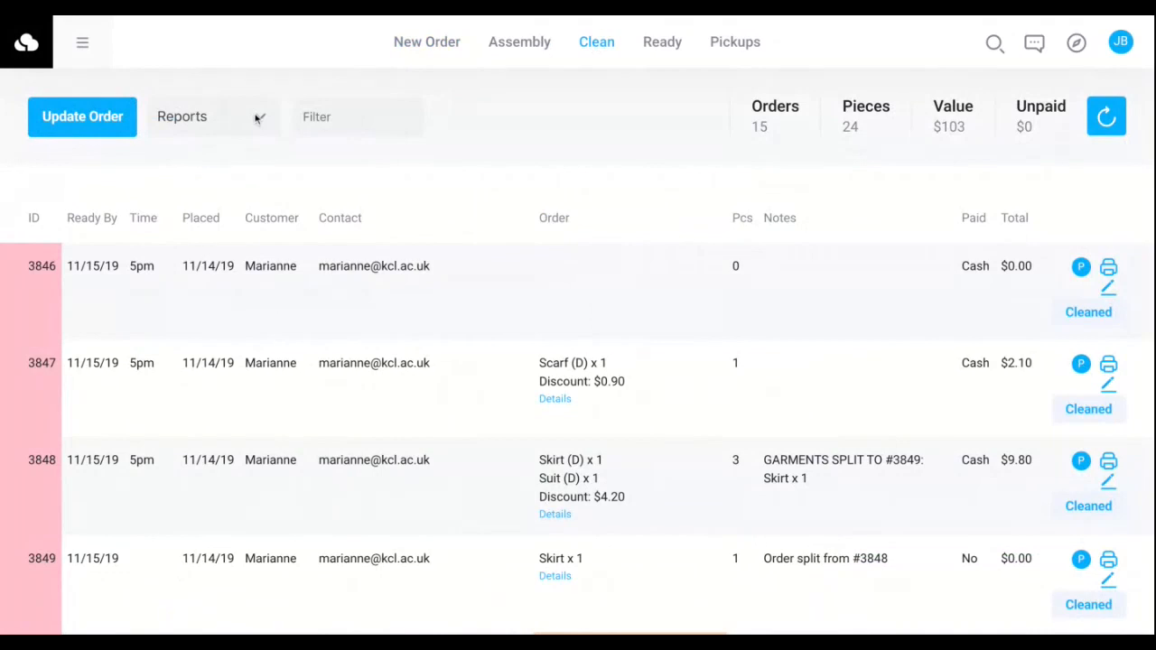
Open the To Clean Report from the Clean page and examine its Section Breakdown of Dry Cleaning and Laundry quantities by ready date.
{"action": "left_click", "coordinate": [255, 119]}
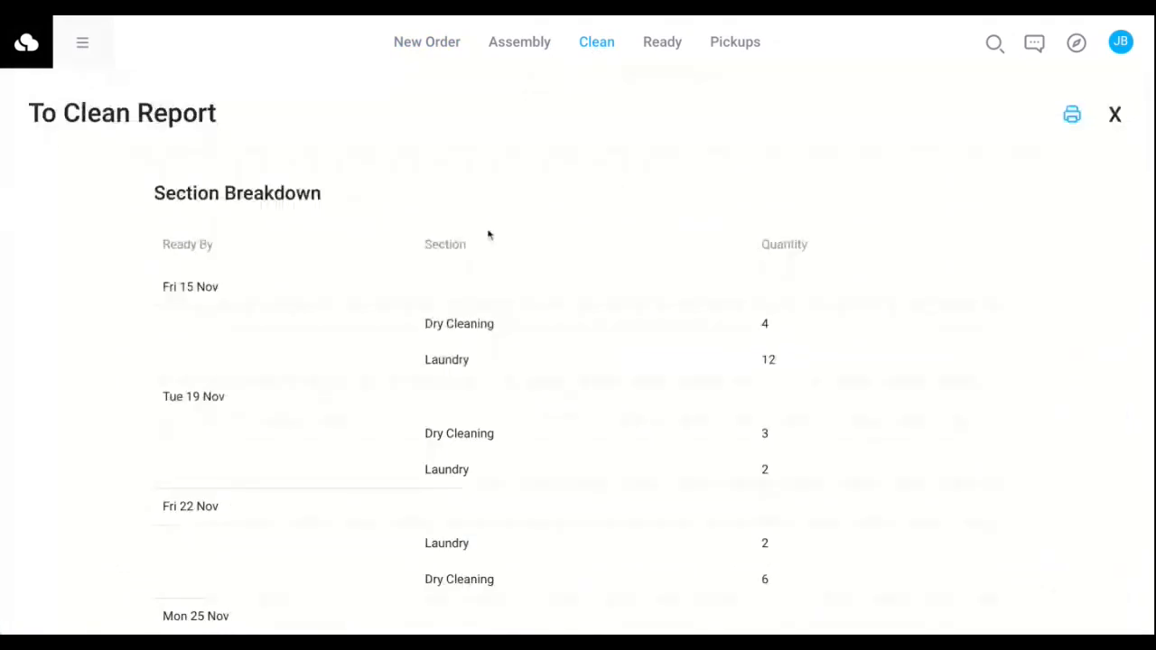
{"action": "scroll", "coordinate": [488, 234], "scroll_direction": "down", "scroll_amount": 1}
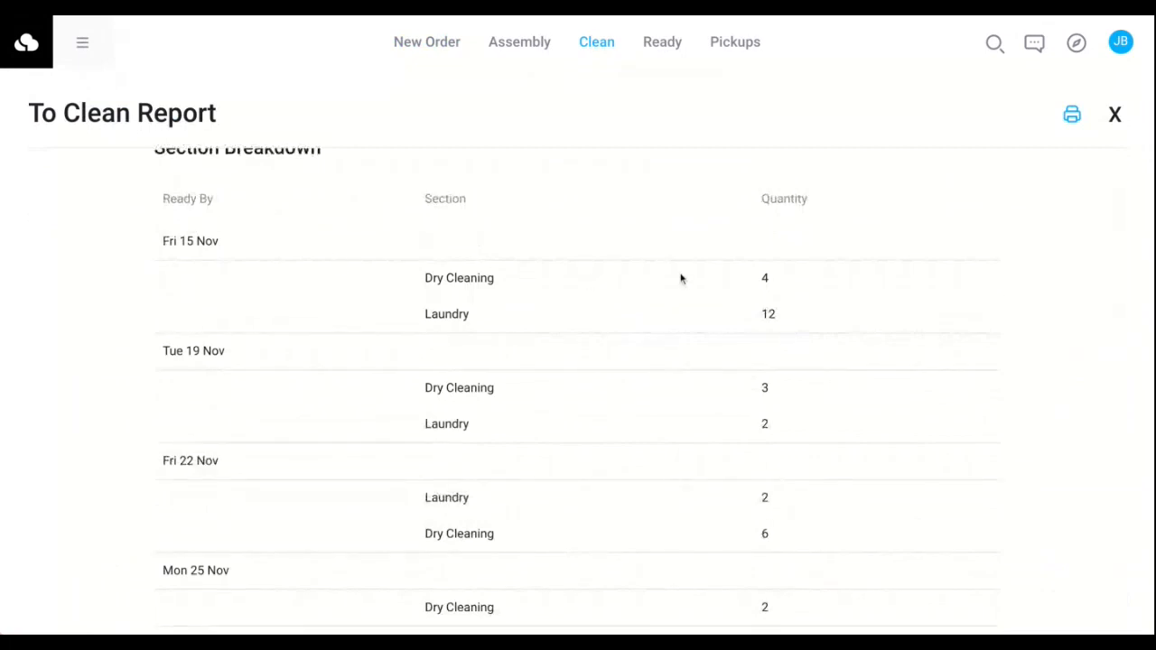
{"action": "triple_click", "coordinate": [461, 282]}
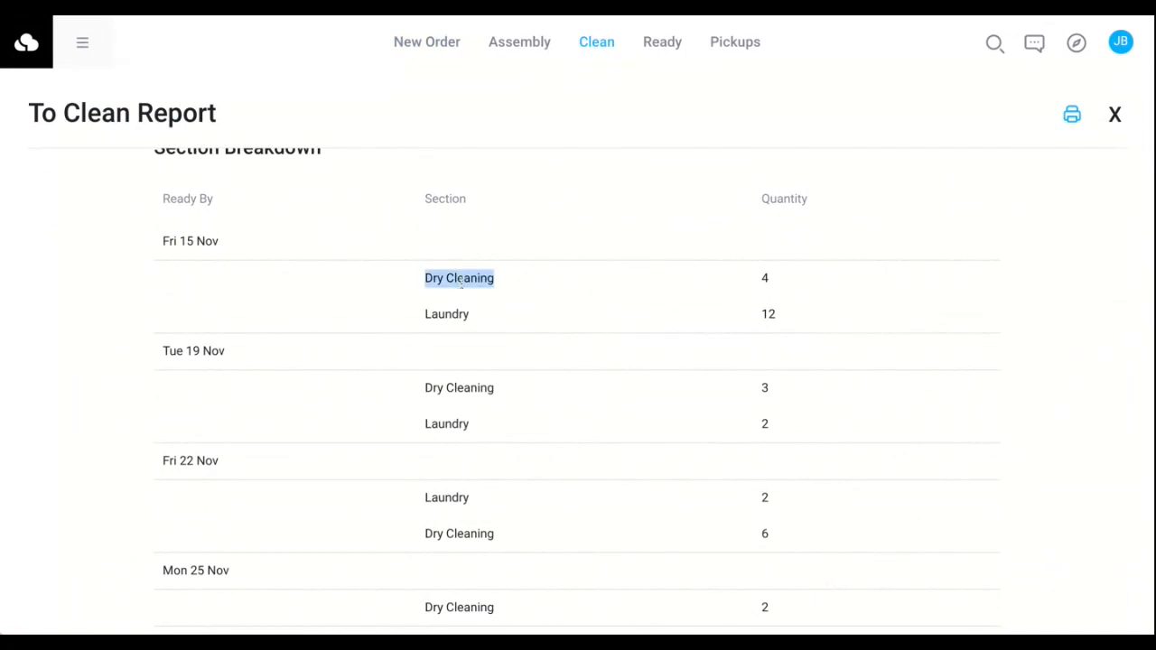
{"action": "double_click", "coordinate": [765, 278]}
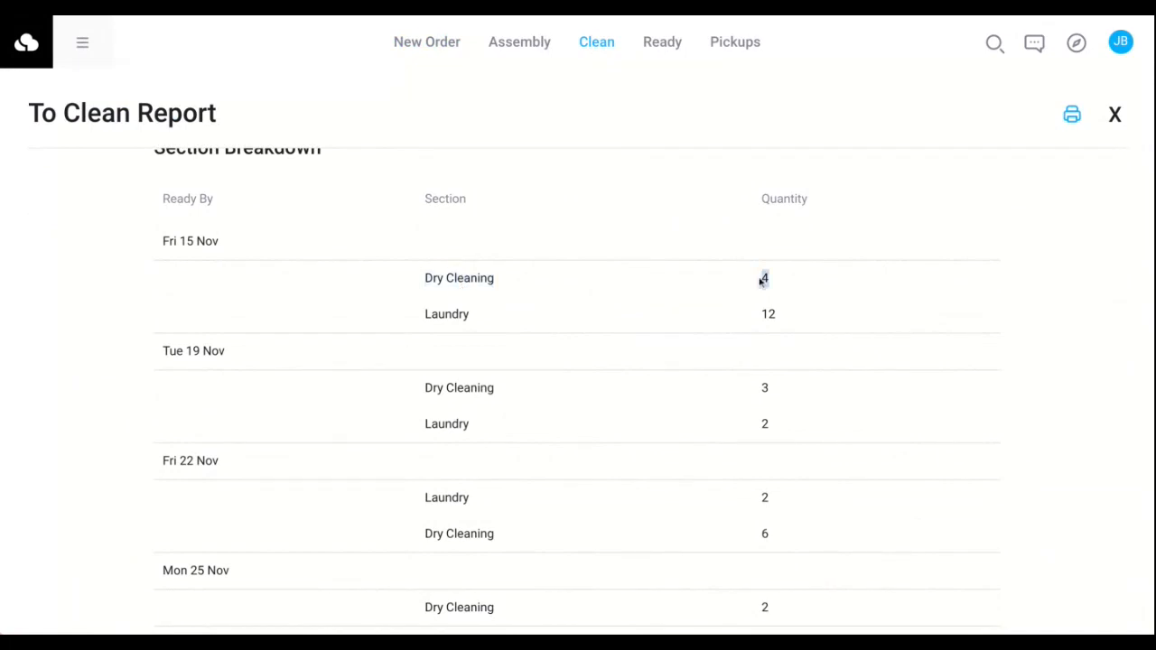
{"action": "double_click", "coordinate": [441, 316]}
{"action": "double_click", "coordinate": [768, 314]}
{"action": "scroll", "coordinate": [556, 344], "scroll_direction": "down", "scroll_amount": 3}
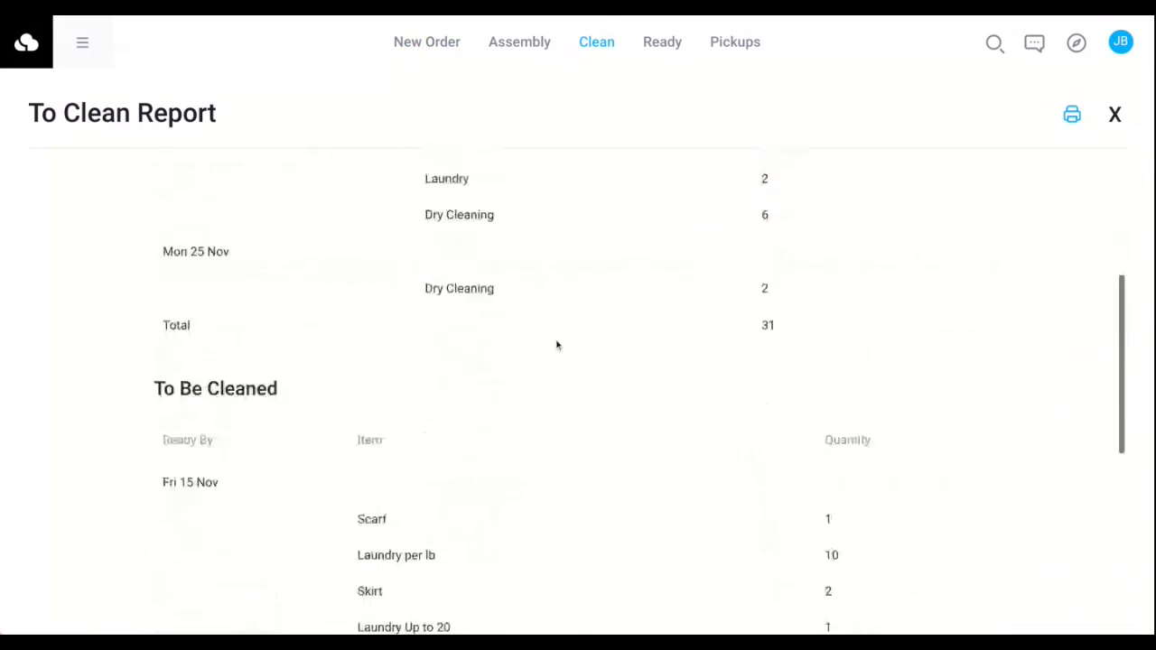
Examine the To Be Cleaned item list for Fri 15 Nov in the To Clean Report, and close the report.
{"action": "scroll", "coordinate": [557, 345], "scroll_direction": "down", "scroll_amount": 2}
{"action": "scroll", "coordinate": [356, 297], "scroll_direction": "down", "scroll_amount": 1}
{"action": "double_click", "coordinate": [355, 296]}
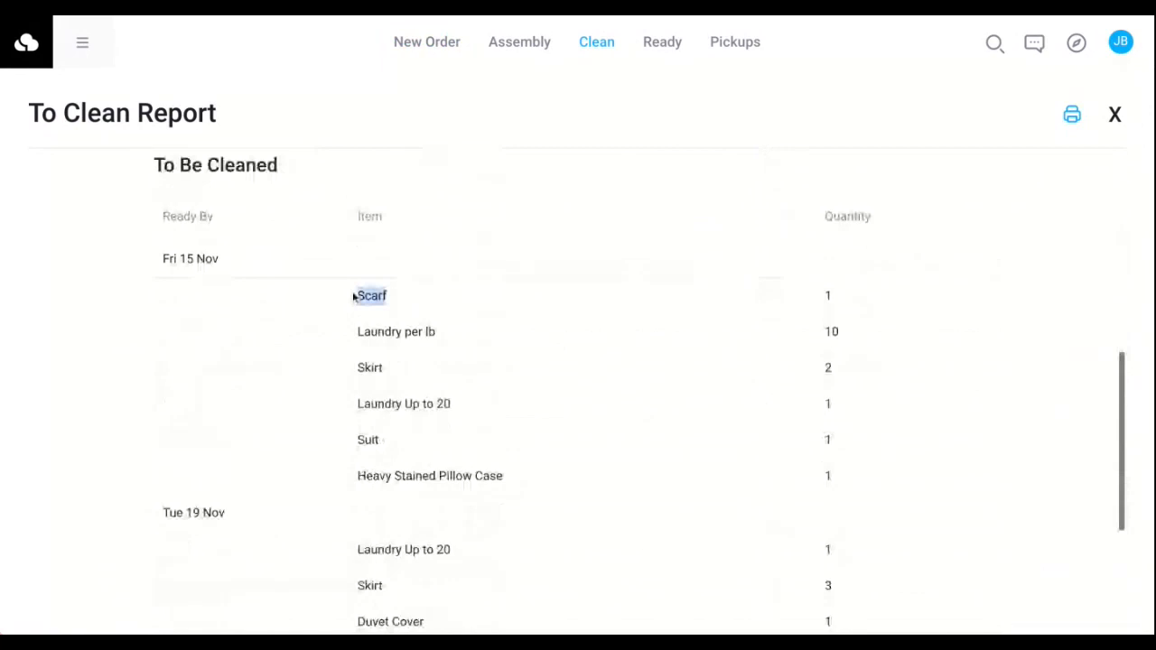
{"action": "left_click_drag", "start_coordinate": [354, 298], "coordinate": [904, 444]}
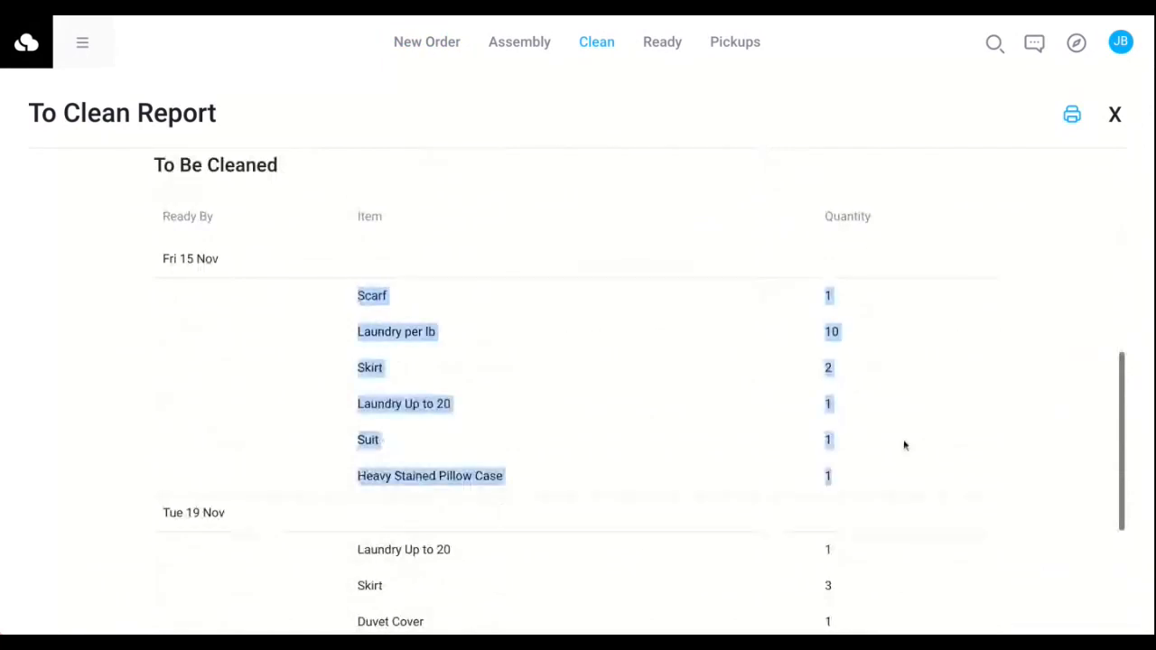
{"action": "left_click", "coordinate": [904, 445]}
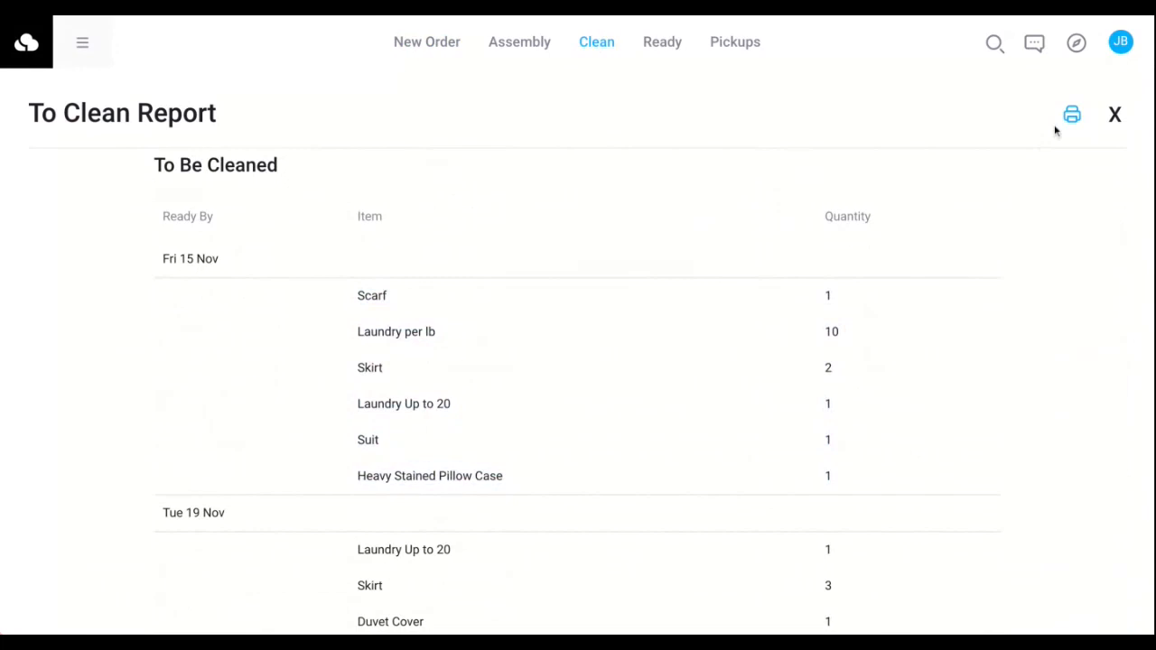
{"action": "left_click", "coordinate": [1115, 115]}
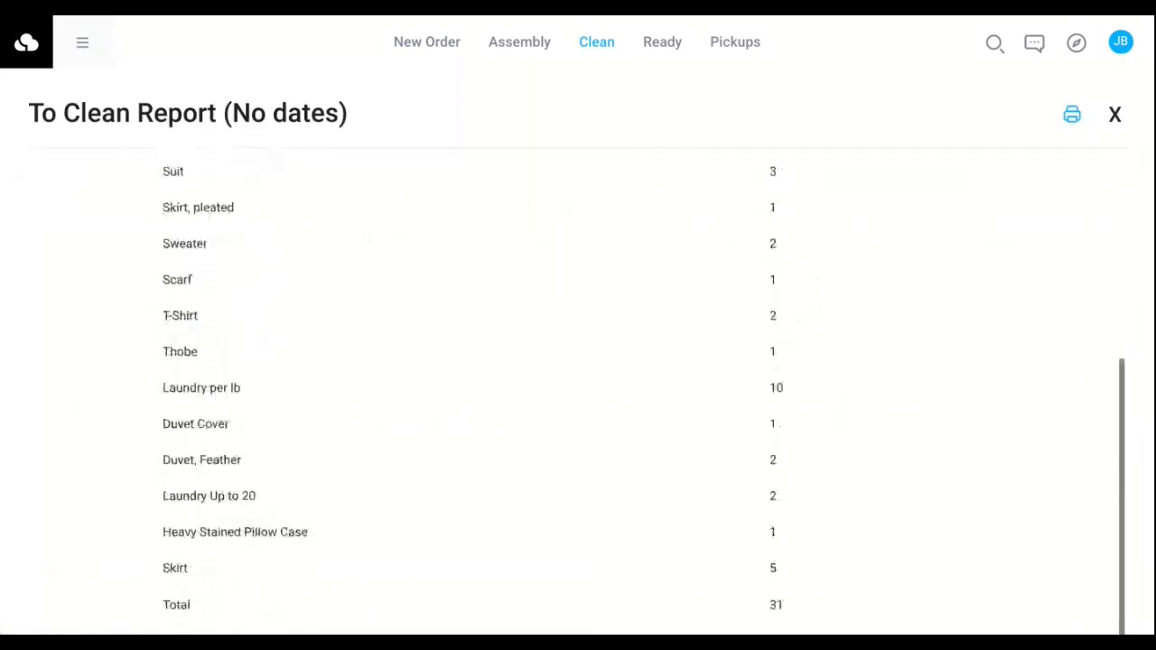
Review the item quantities in the To Clean Report (No dates), and close the report.
{"action": "scroll", "coordinate": [578, 406], "scroll_direction": "up", "scroll_amount": 2}
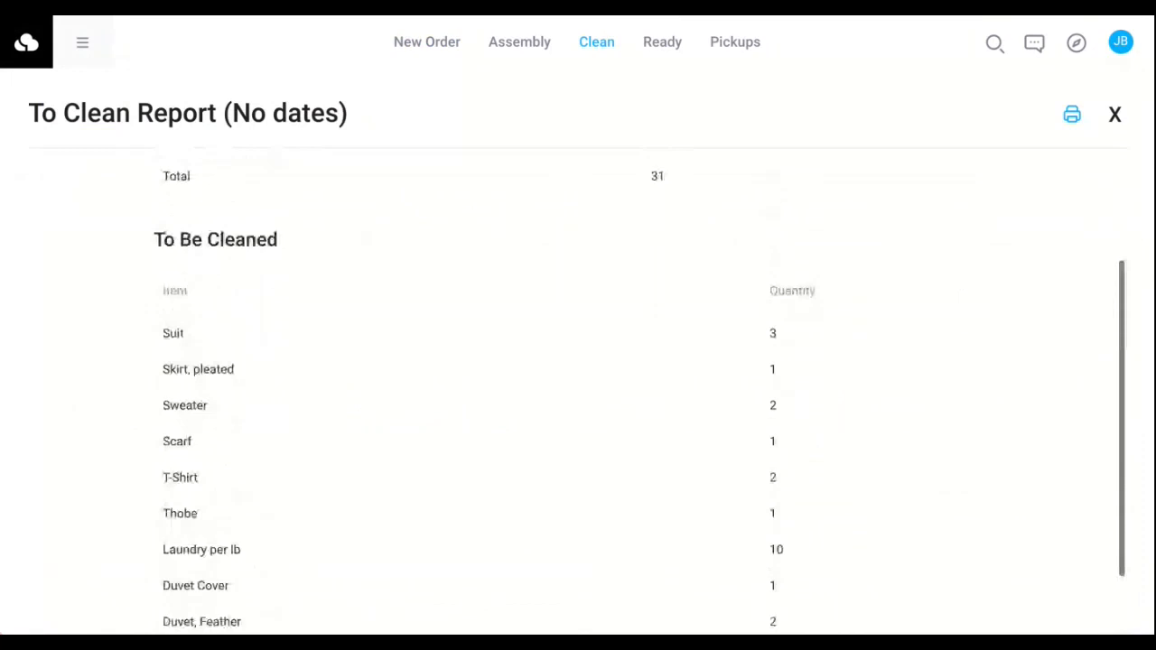
{"action": "scroll", "coordinate": [837, 353], "scroll_direction": "down", "scroll_amount": 3}
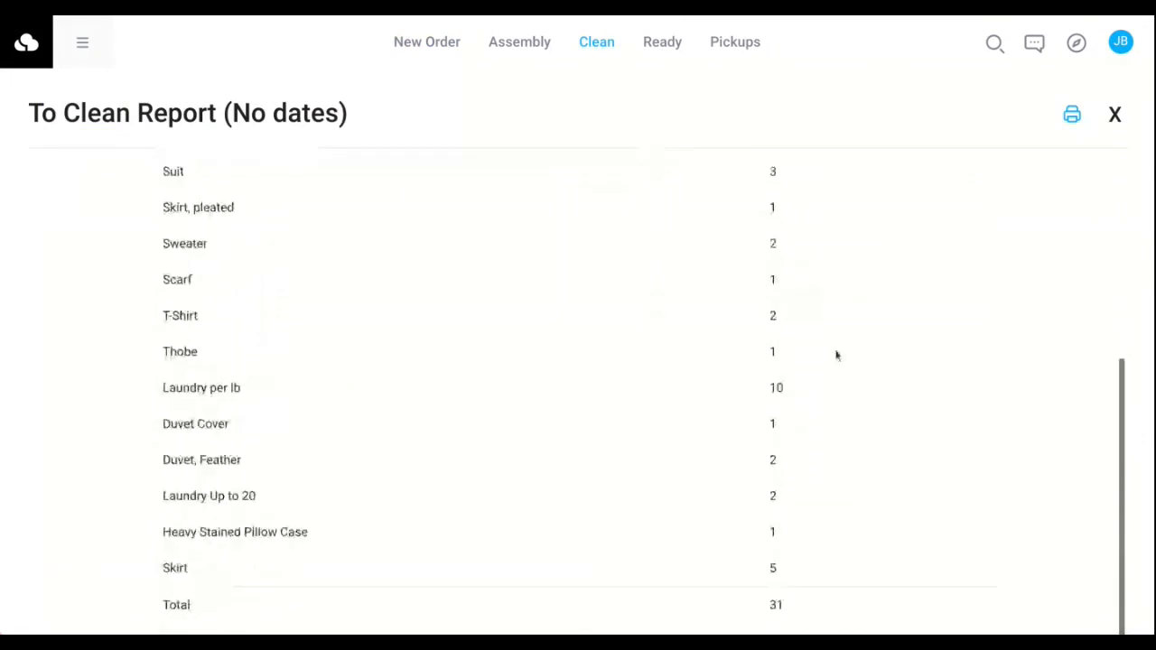
{"action": "left_click", "coordinate": [1115, 113]}
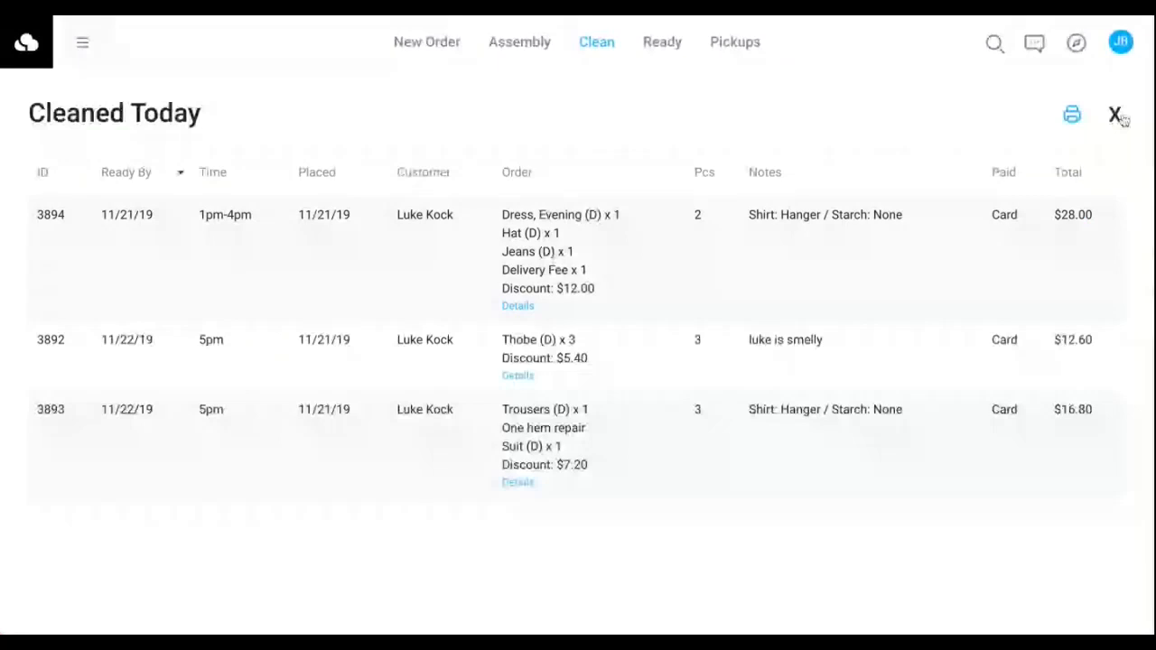
Review the Cleaned Today and Cleaned Yesterday reports, followed by the Completed Today report on the Ready page.
{"action": "left_click", "coordinate": [1117, 116]}
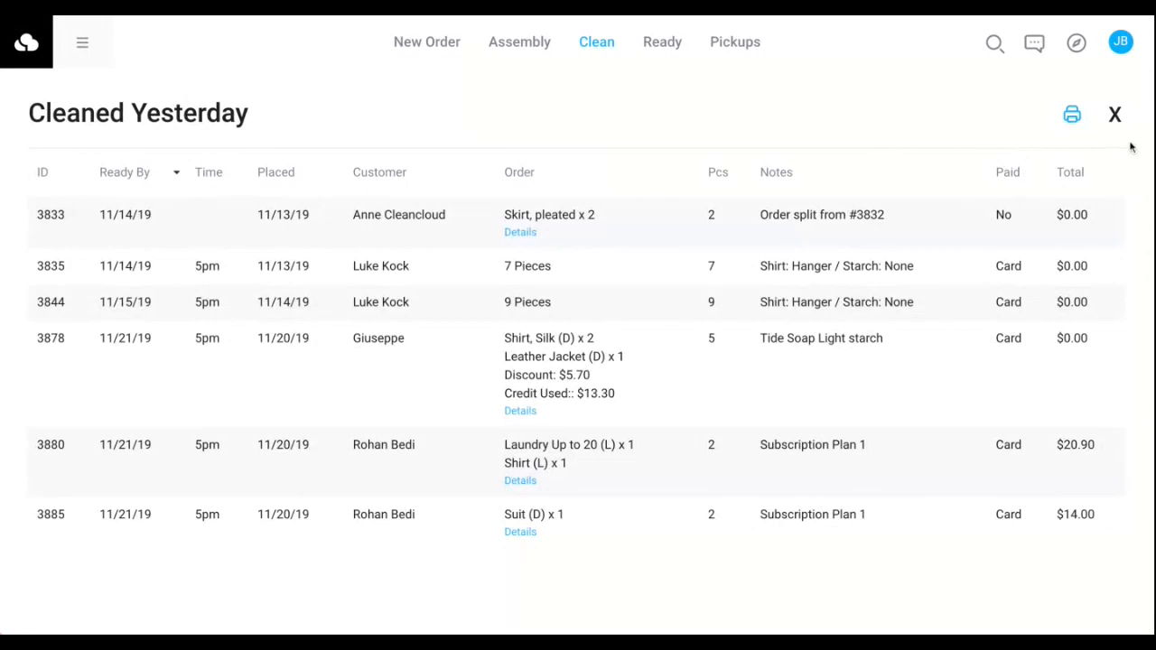
{"action": "left_click", "coordinate": [656, 45]}
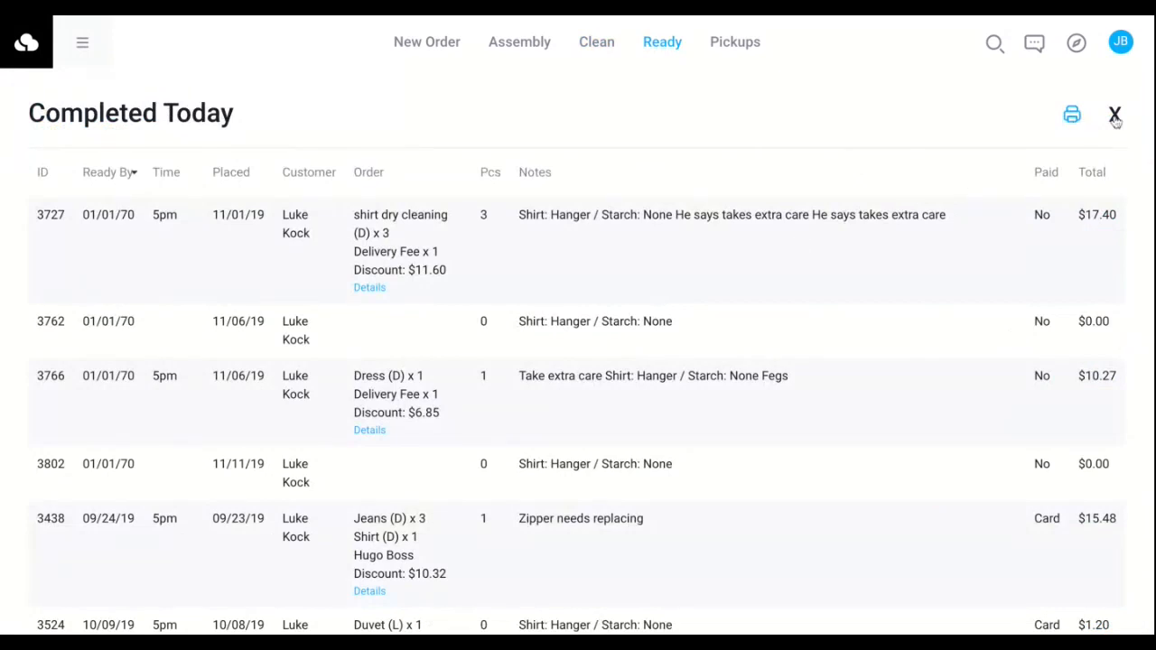
{"action": "left_click", "coordinate": [1116, 115]}
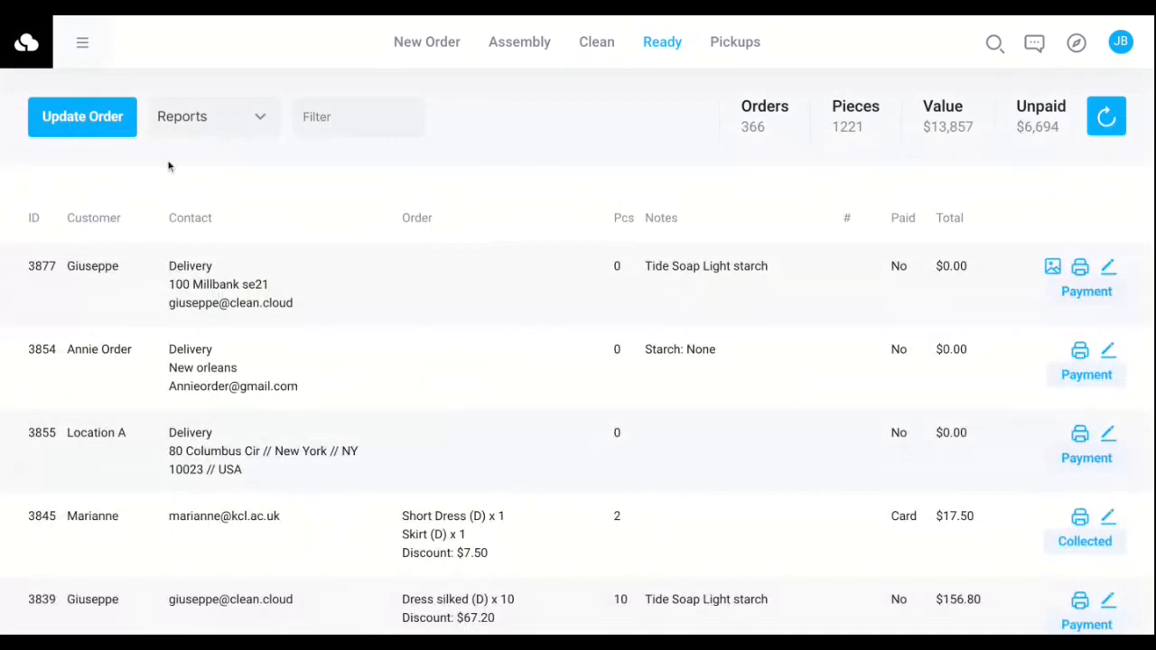
In the admin Store Settings, name the third tax "Environmental Tax" and set its rate to 5%.
{"action": "left_click", "coordinate": [82, 43]}
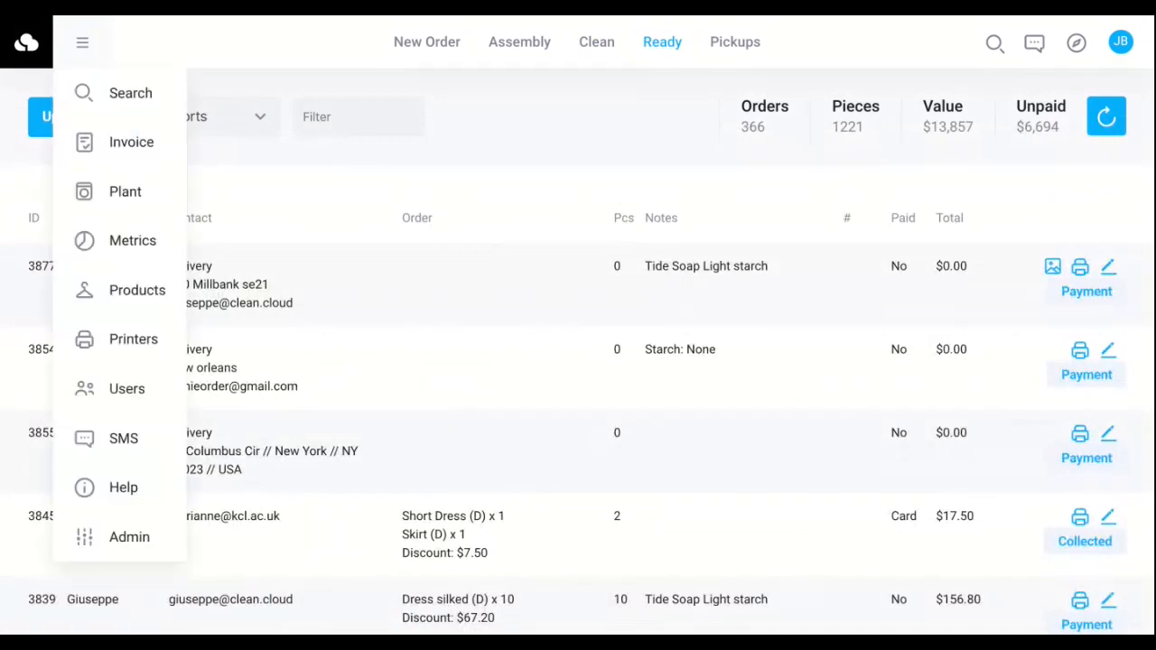
{"action": "left_click", "coordinate": [129, 537]}
{"action": "left_click", "coordinate": [136, 205]}
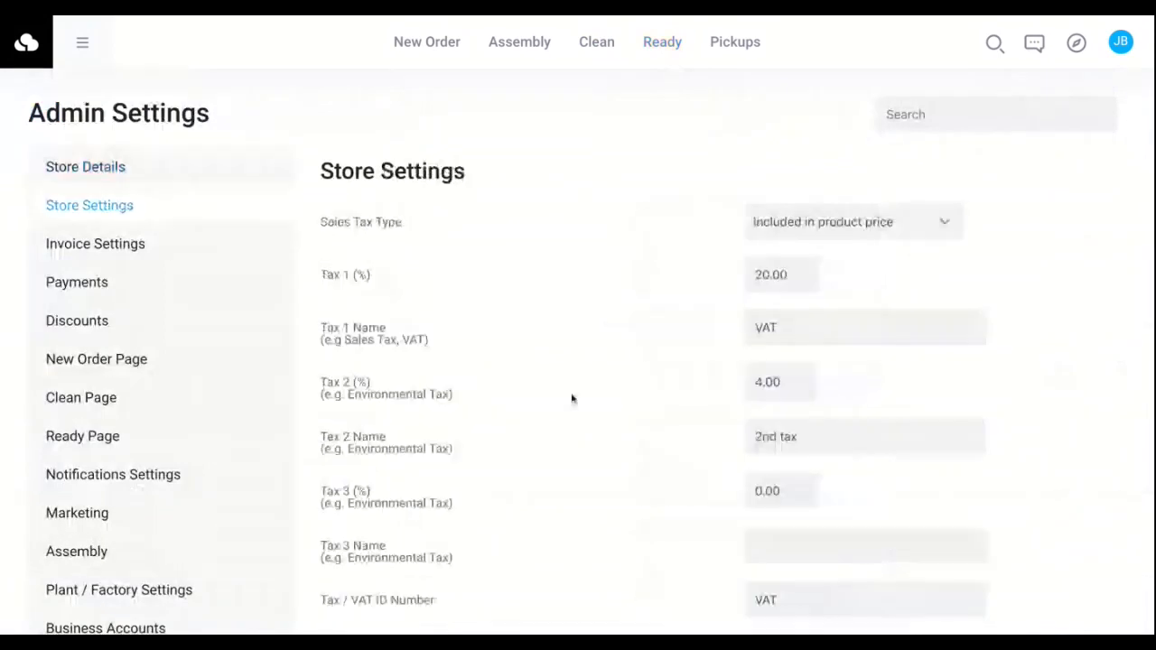
{"action": "scroll", "coordinate": [573, 400], "scroll_direction": "down", "scroll_amount": 1}
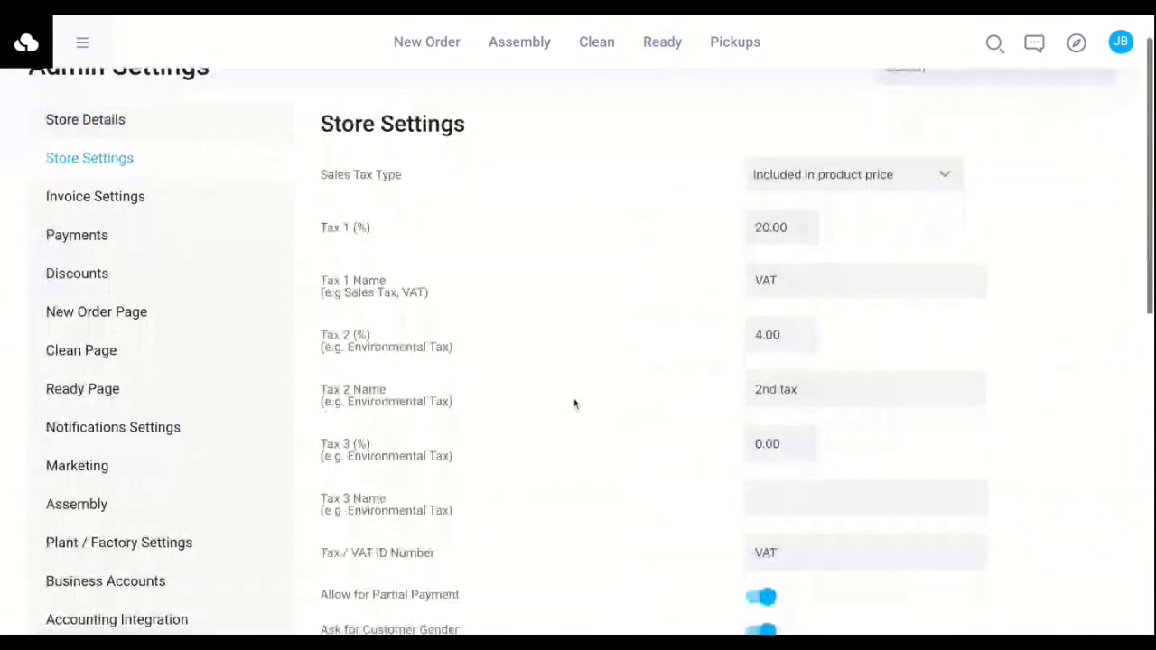
{"action": "scroll", "coordinate": [574, 404], "scroll_direction": "down", "scroll_amount": 2}
{"action": "left_click", "coordinate": [786, 406]}
{"action": "type", "text": "Envir"}
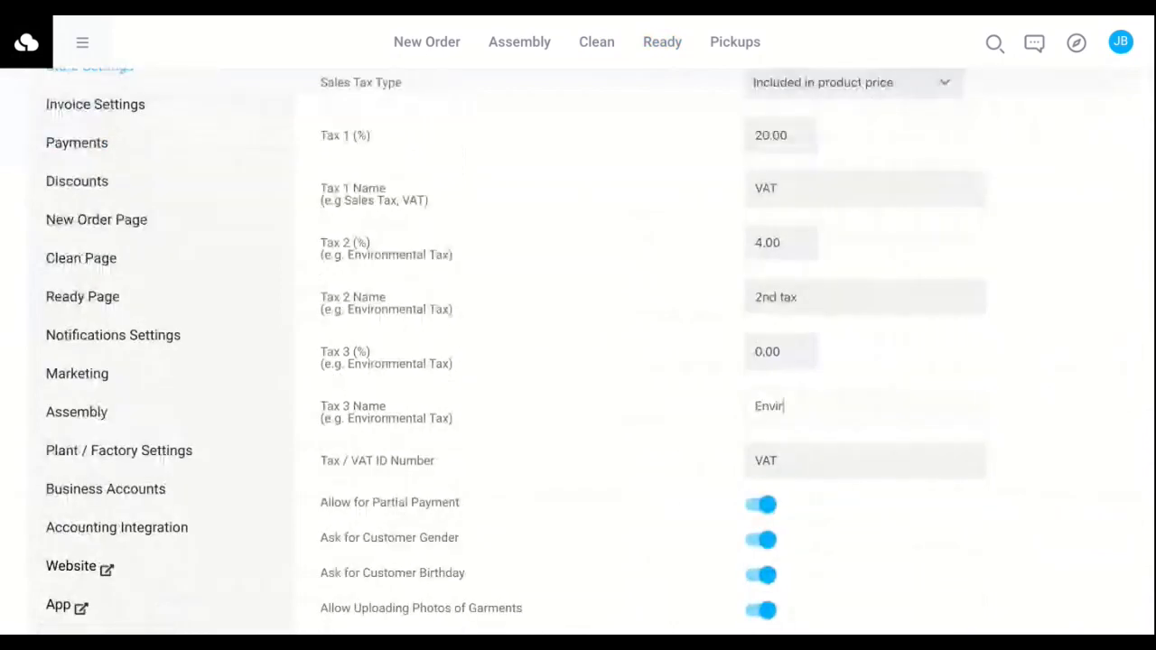
{"action": "type", "text": "onmental Tax"}
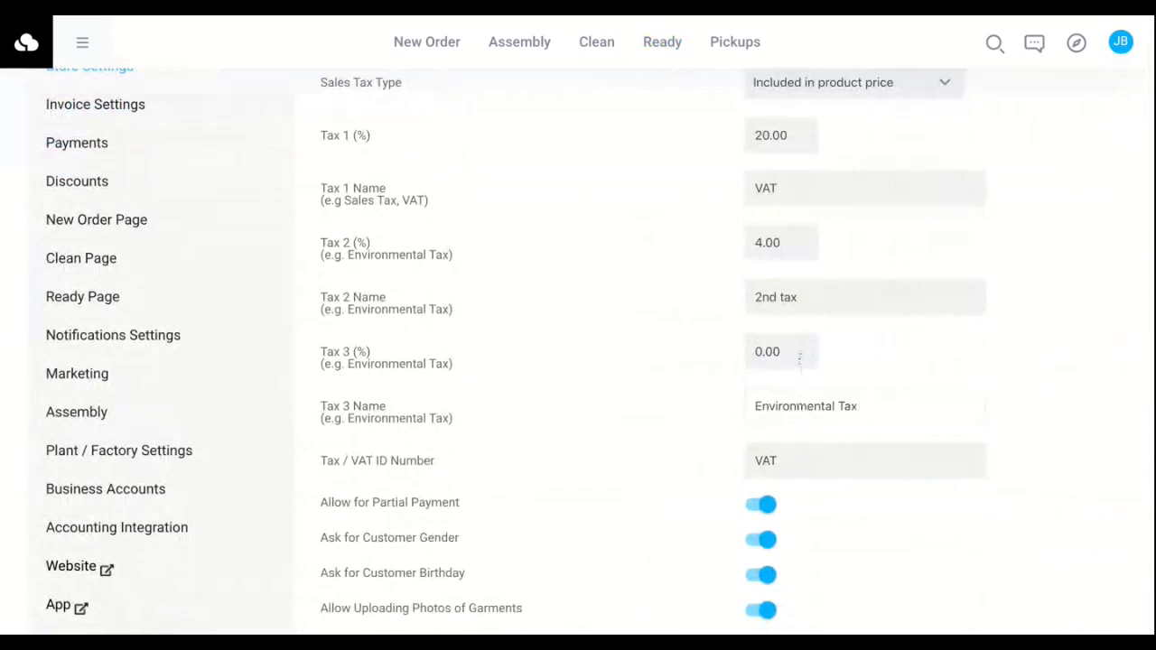
{"action": "double_click", "coordinate": [799, 357]}
{"action": "type", "text": "5"}
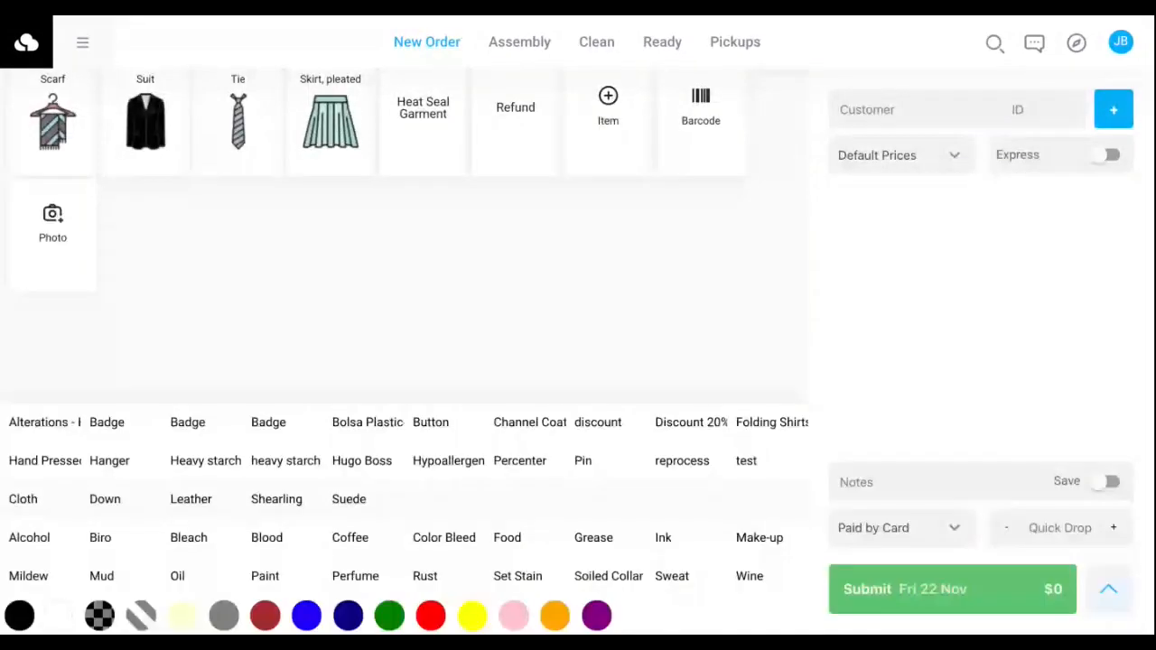
Search for "Location A" and view the matching order in the Pickups table.
{"action": "left_click", "coordinate": [995, 42]}
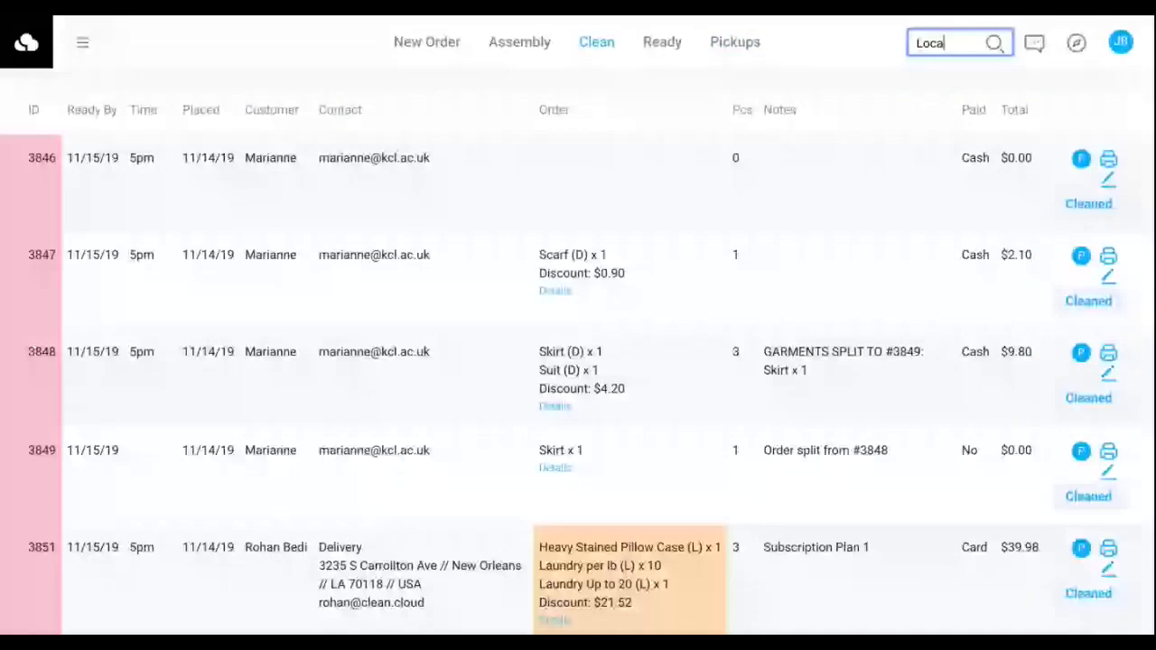
{"action": "key", "text": "Return"}
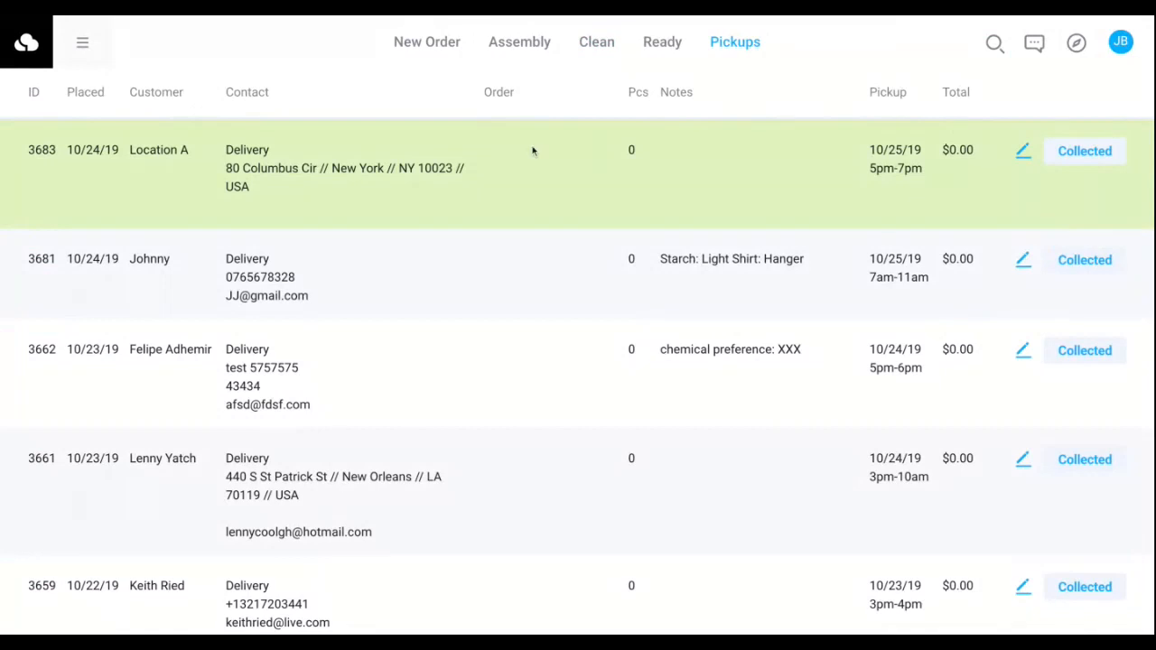
{"action": "scroll", "coordinate": [533, 150], "scroll_direction": "up", "scroll_amount": 3}
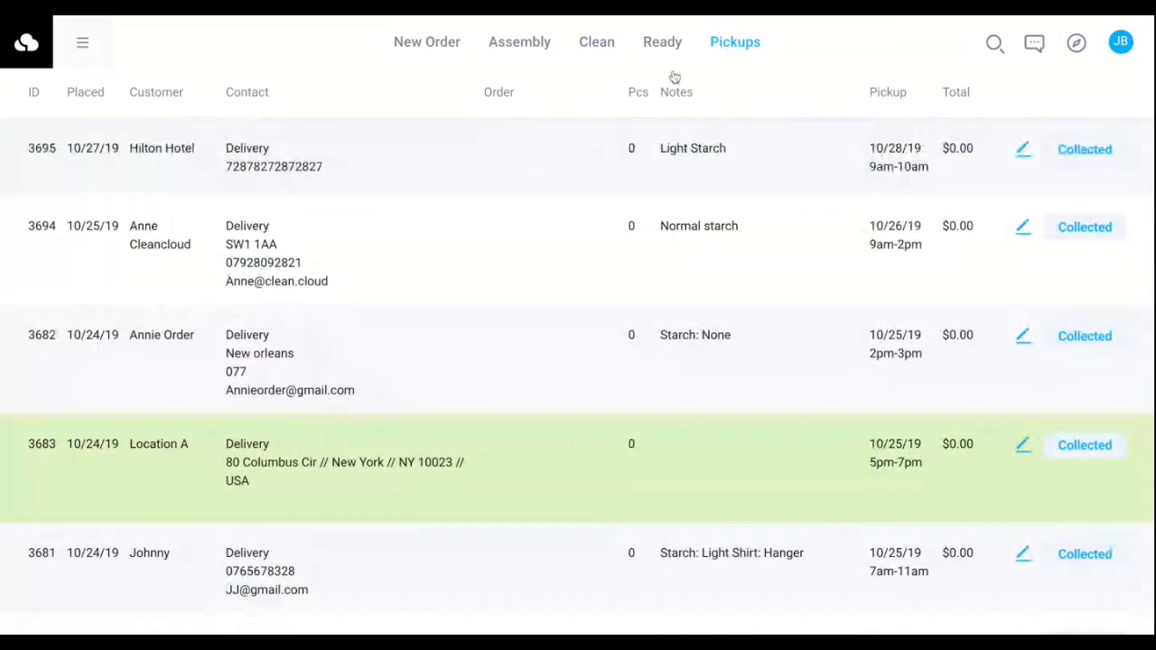
Open the single-Scarf order from the Clean page for editing, review its details, and cancel the edit.
{"action": "left_click", "coordinate": [596, 56]}
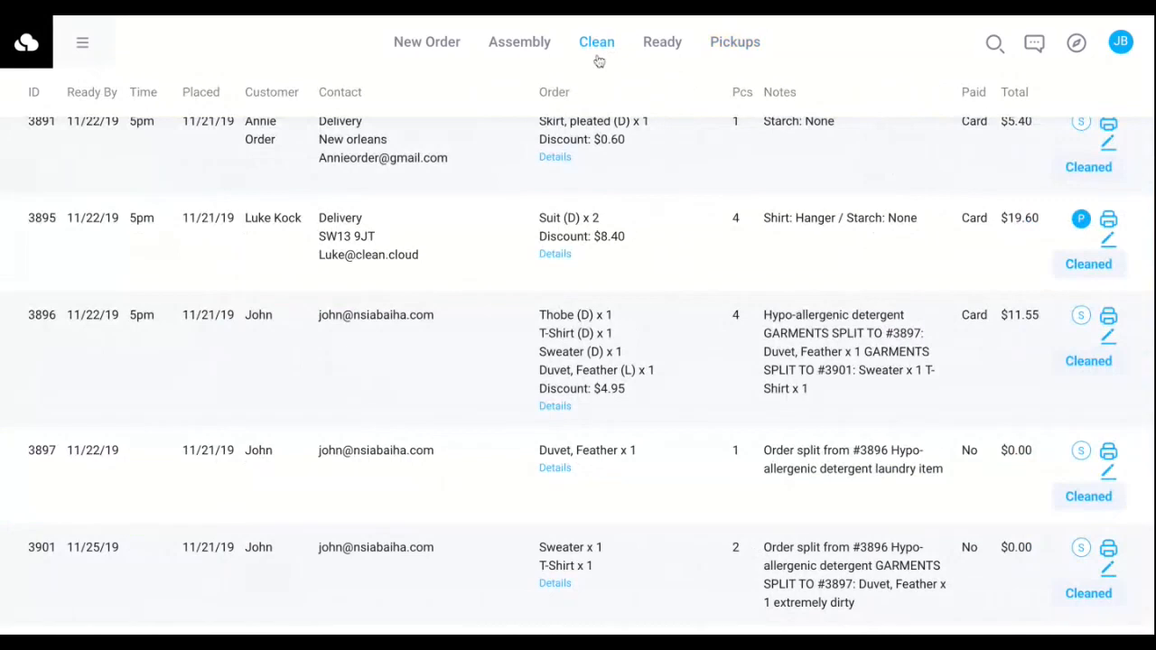
{"action": "scroll", "coordinate": [793, 279], "scroll_direction": "up", "scroll_amount": 10}
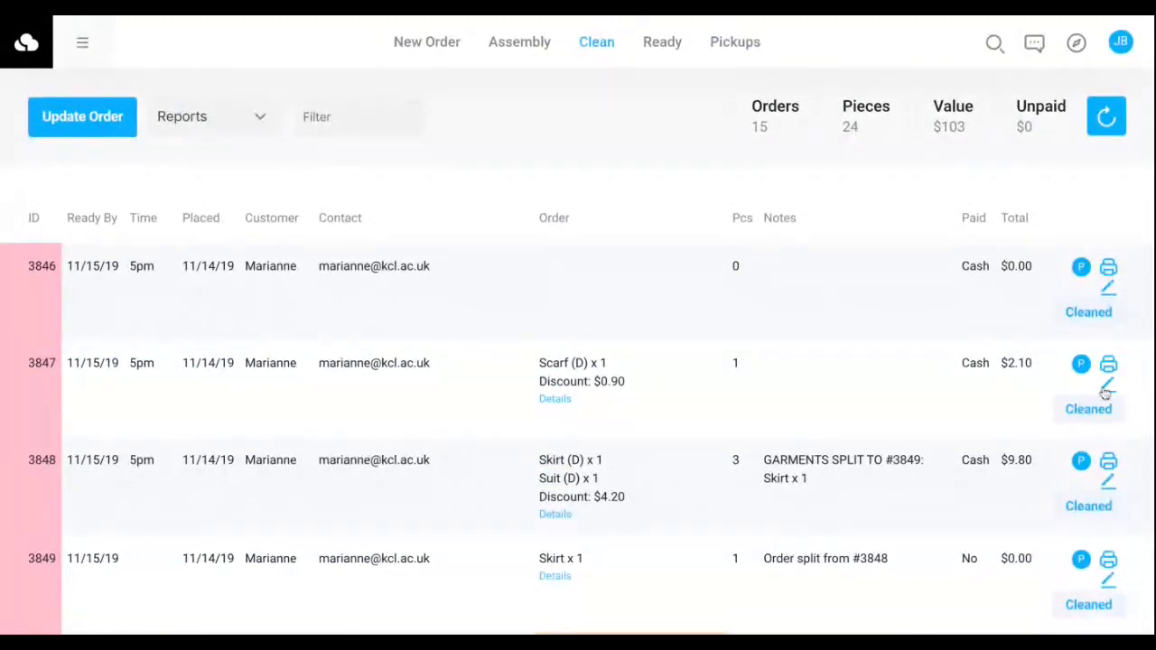
{"action": "left_click", "coordinate": [1107, 386]}
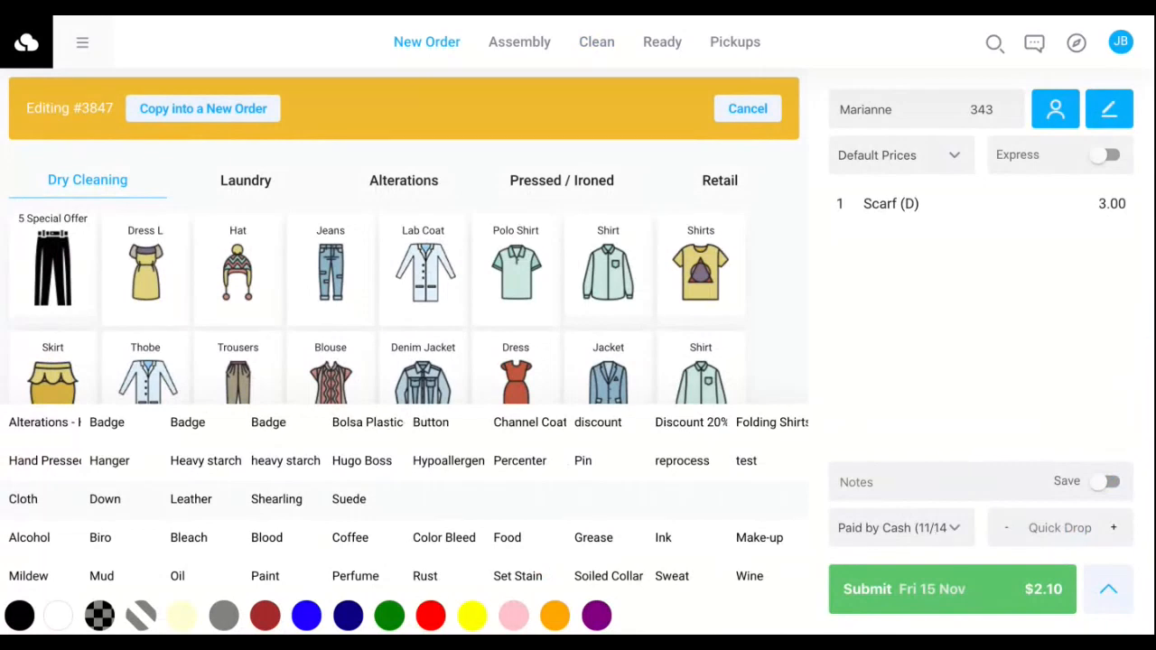
{"action": "left_click", "coordinate": [748, 110]}
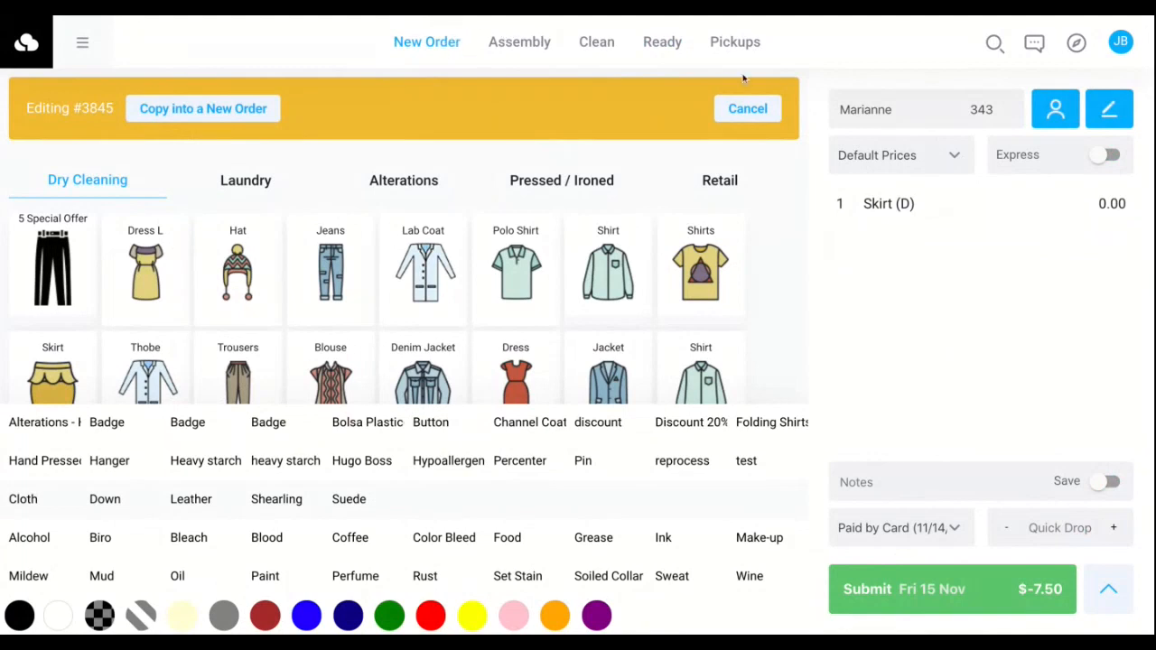
Cancel editing the card-paid Skirt order and view the Refund option among the Dry Cleaning products for a new order.
{"action": "left_click", "coordinate": [746, 112]}
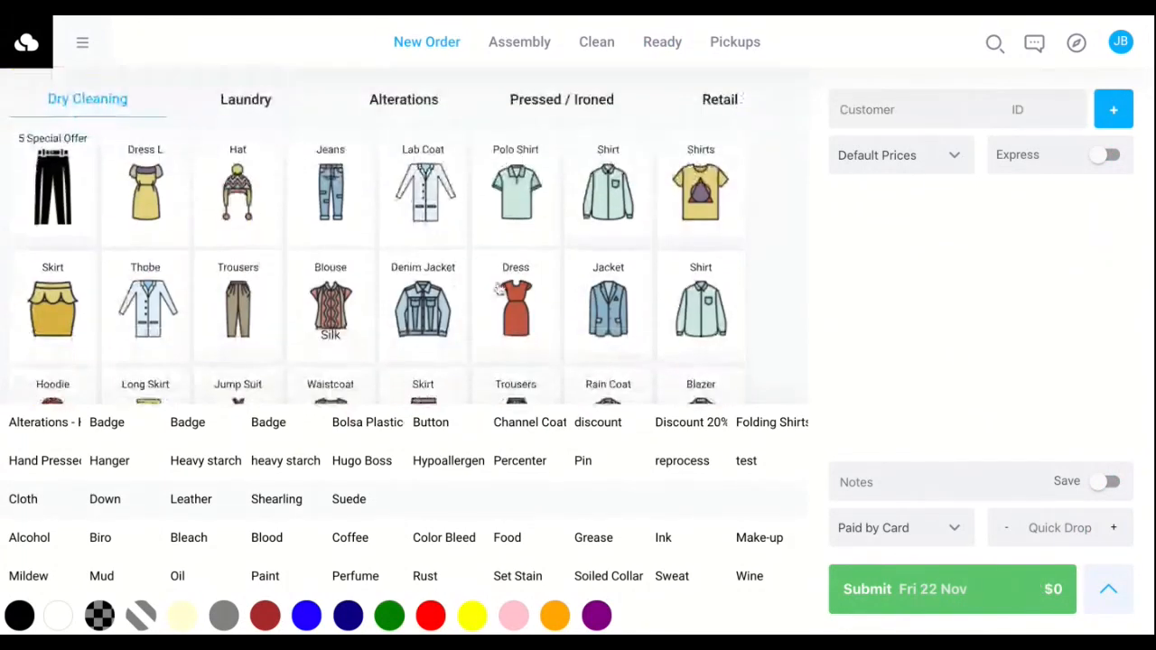
{"action": "scroll", "coordinate": [497, 289], "scroll_direction": "down", "scroll_amount": 5}
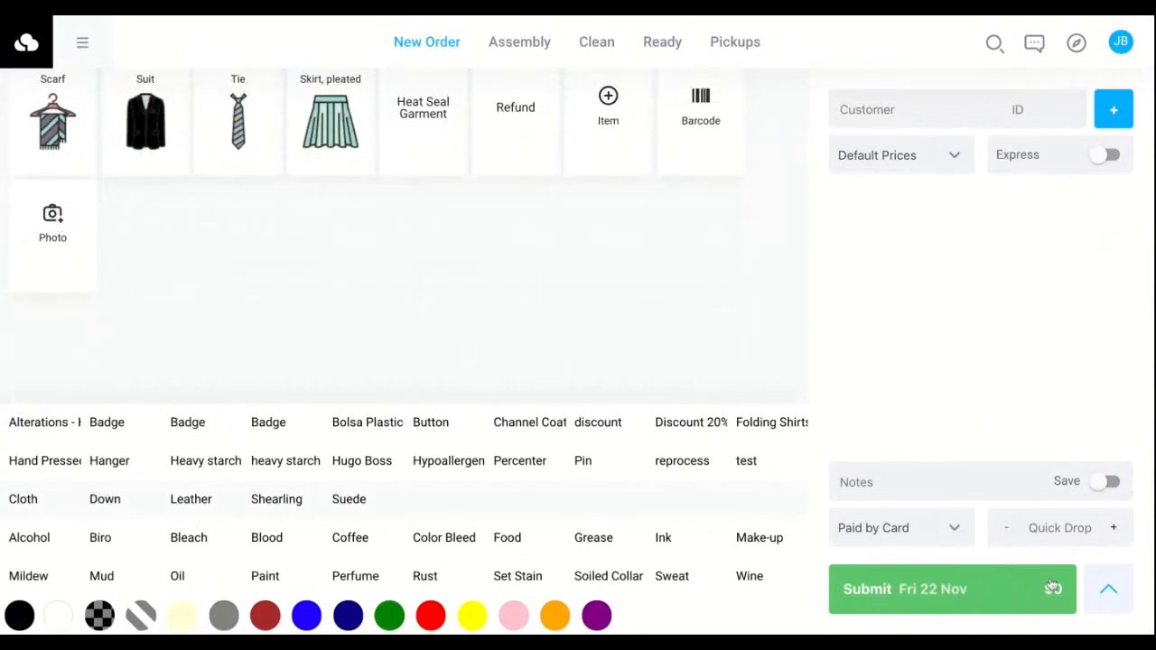
Assign the existing customer with the saved Tide Soap Light starch note to the new order.
{"action": "left_click", "coordinate": [1110, 591]}
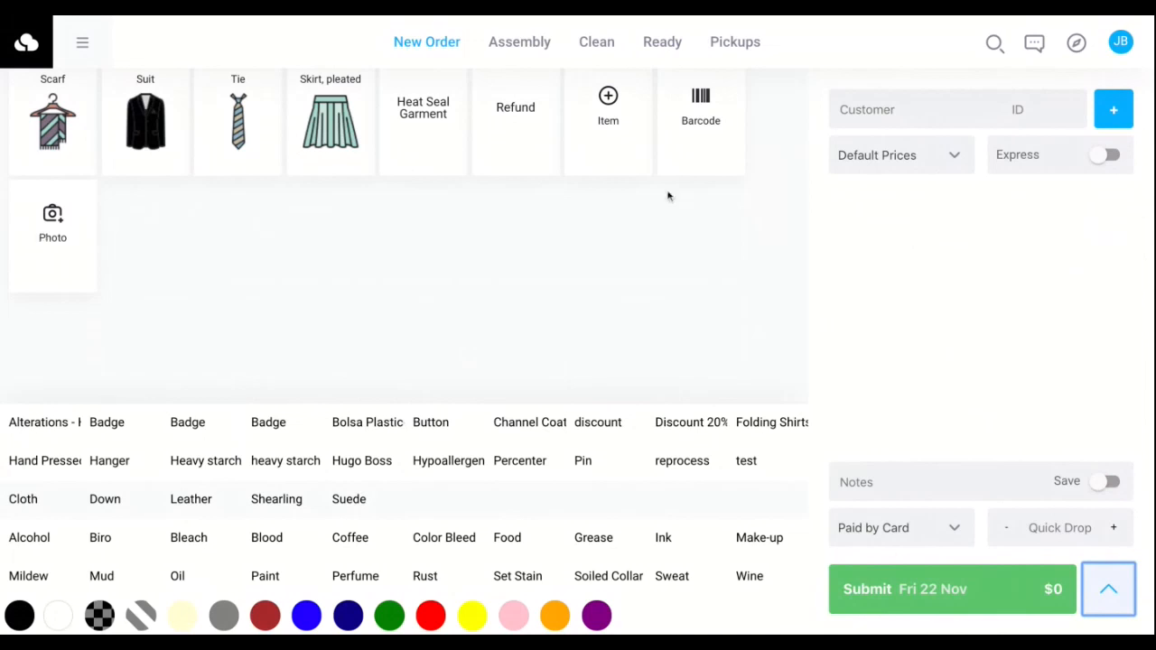
{"action": "left_click", "coordinate": [869, 112]}
{"action": "type", "text": "giuseppp"}
{"action": "key", "text": "BackSpace"}
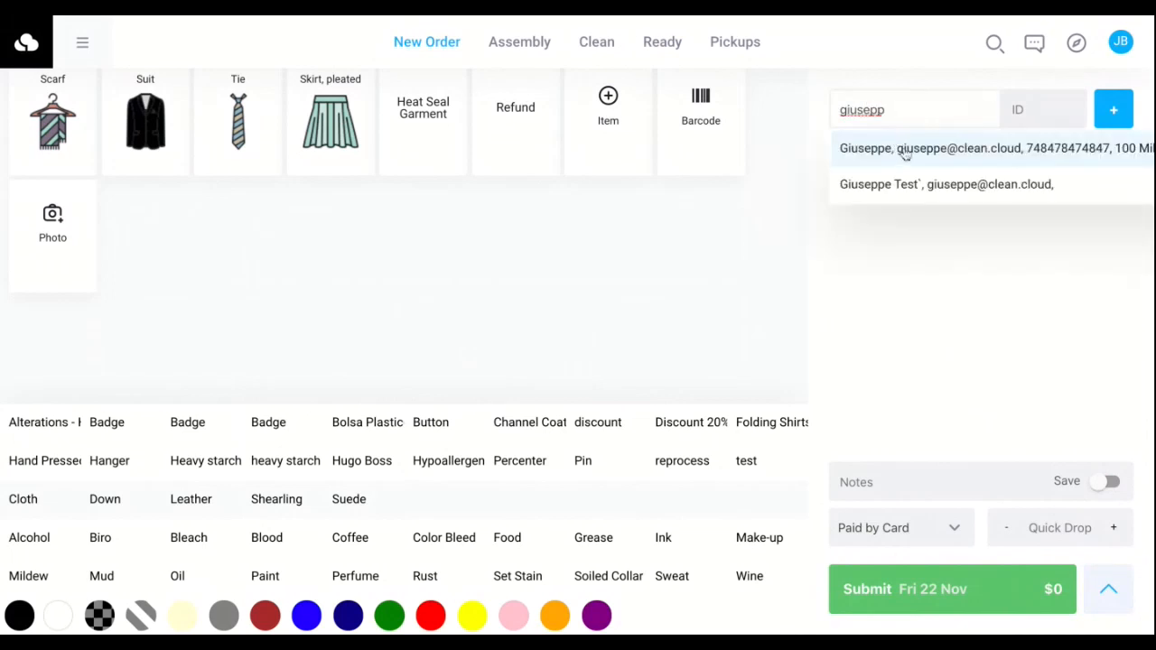
{"action": "left_click", "coordinate": [906, 150]}
{"action": "scroll", "coordinate": [623, 195], "scroll_direction": "up", "scroll_amount": 2}
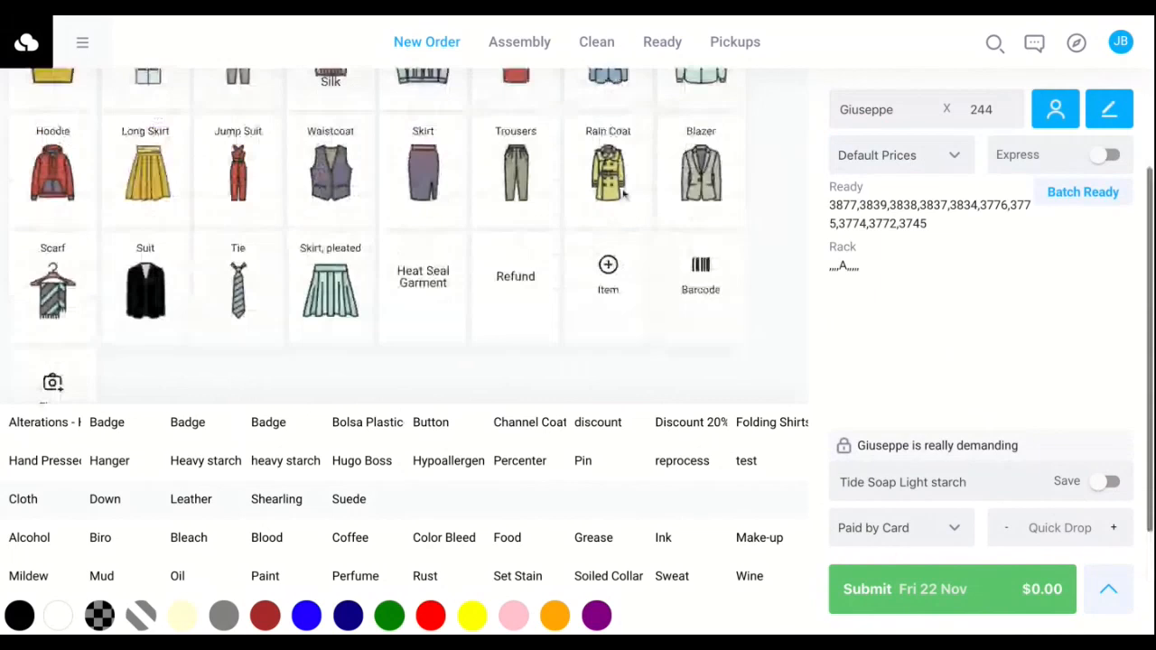
{"action": "scroll", "coordinate": [623, 194], "scroll_direction": "up", "scroll_amount": 3}
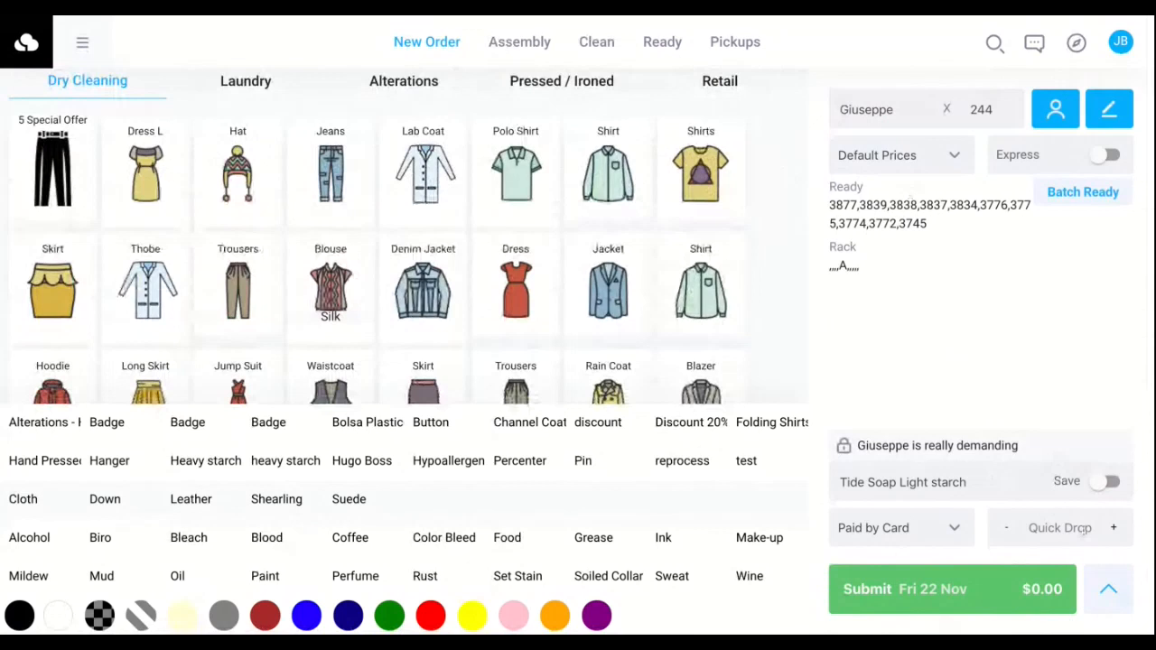
Enable pickup for the order on Fri 22 Nov from 10am to 11am and turn on Repeat Pickup.
{"action": "left_click", "coordinate": [1108, 588]}
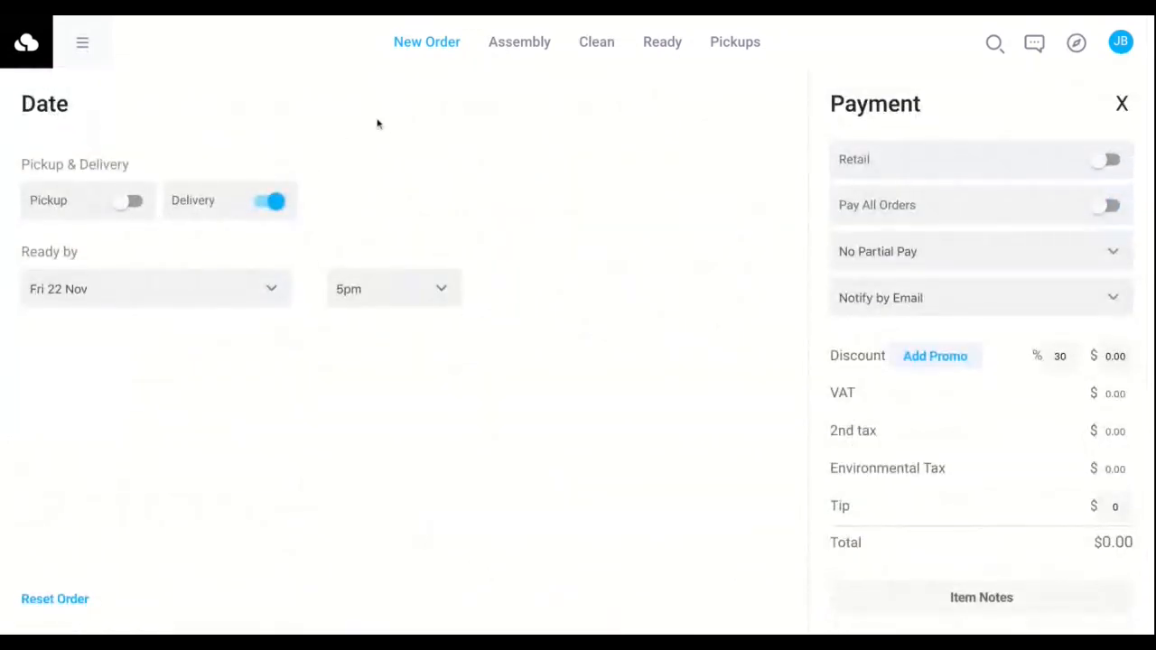
{"action": "left_click", "coordinate": [134, 205]}
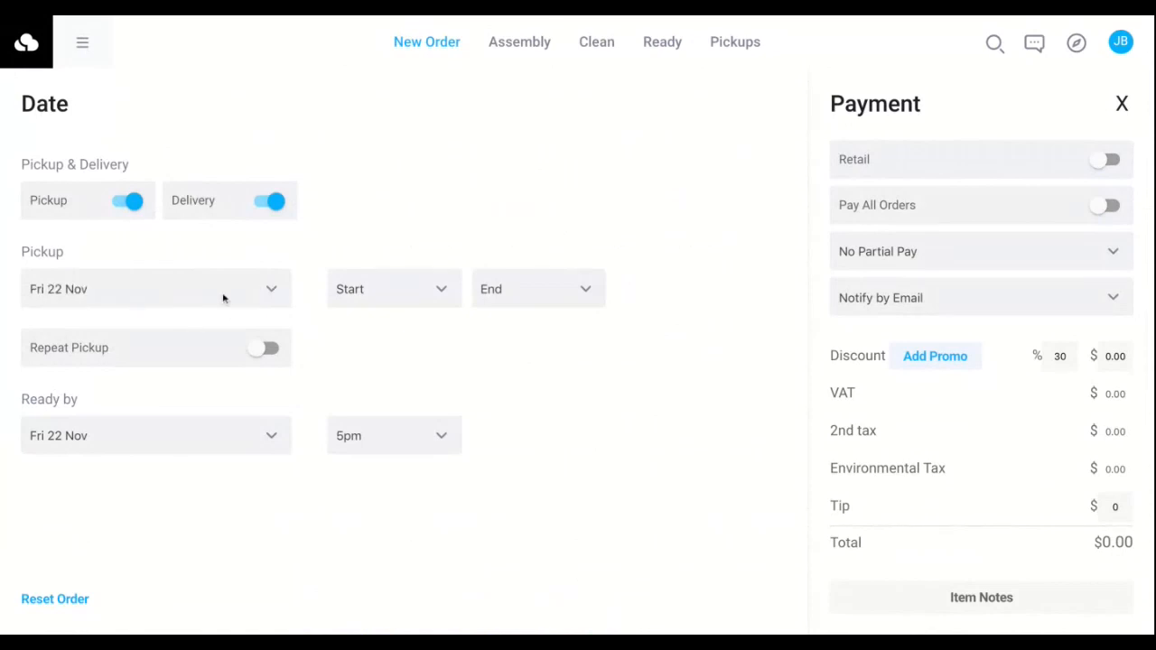
{"action": "left_click", "coordinate": [269, 352]}
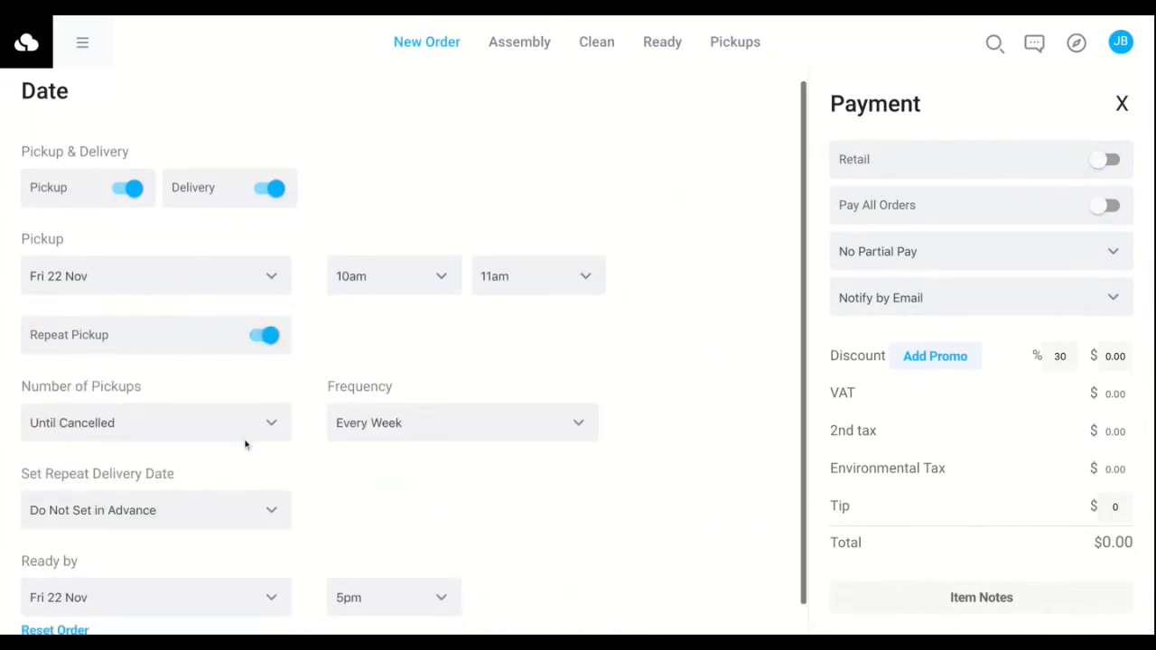
Set the repeat delivery date to +3 days with ready-by date Sun 24 Nov, and return to the order.
{"action": "scroll", "coordinate": [245, 443], "scroll_direction": "down", "scroll_amount": 1}
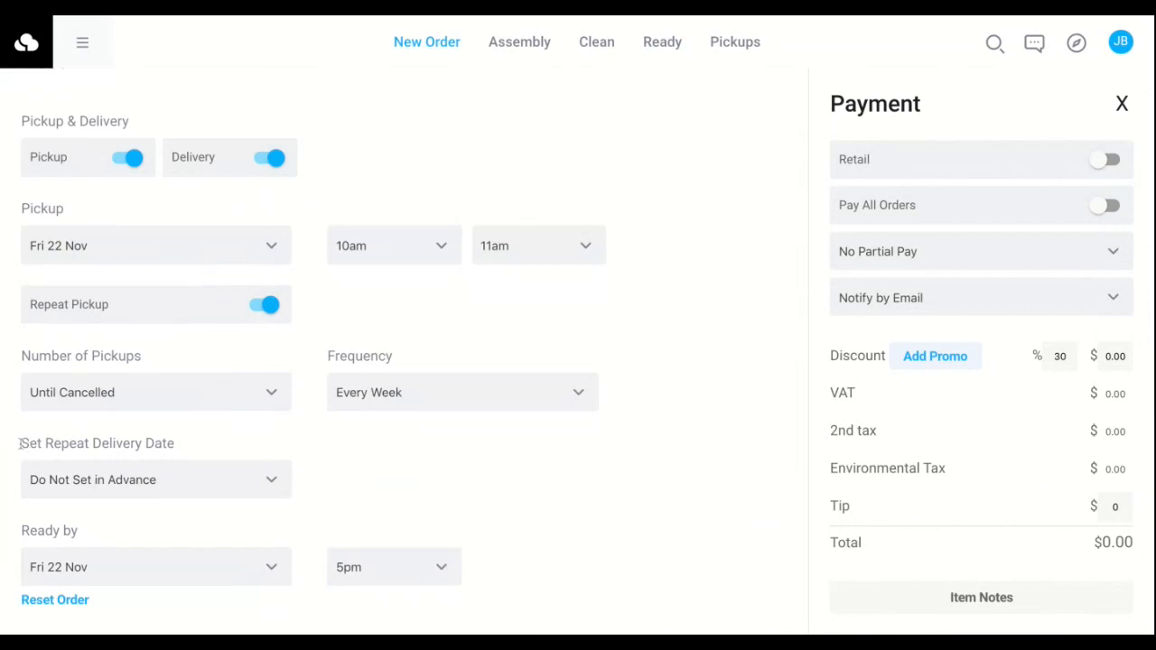
{"action": "left_click_drag", "start_coordinate": [61, 443], "coordinate": [20, 443]}
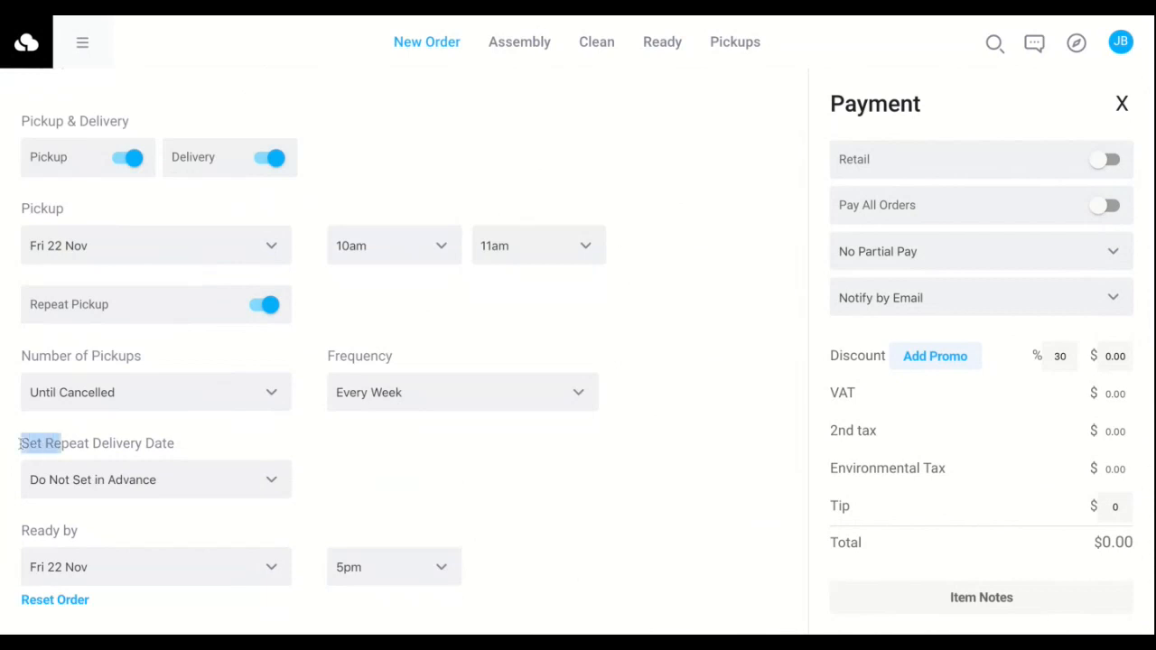
{"action": "left_click_drag", "start_coordinate": [19, 443], "coordinate": [250, 488]}
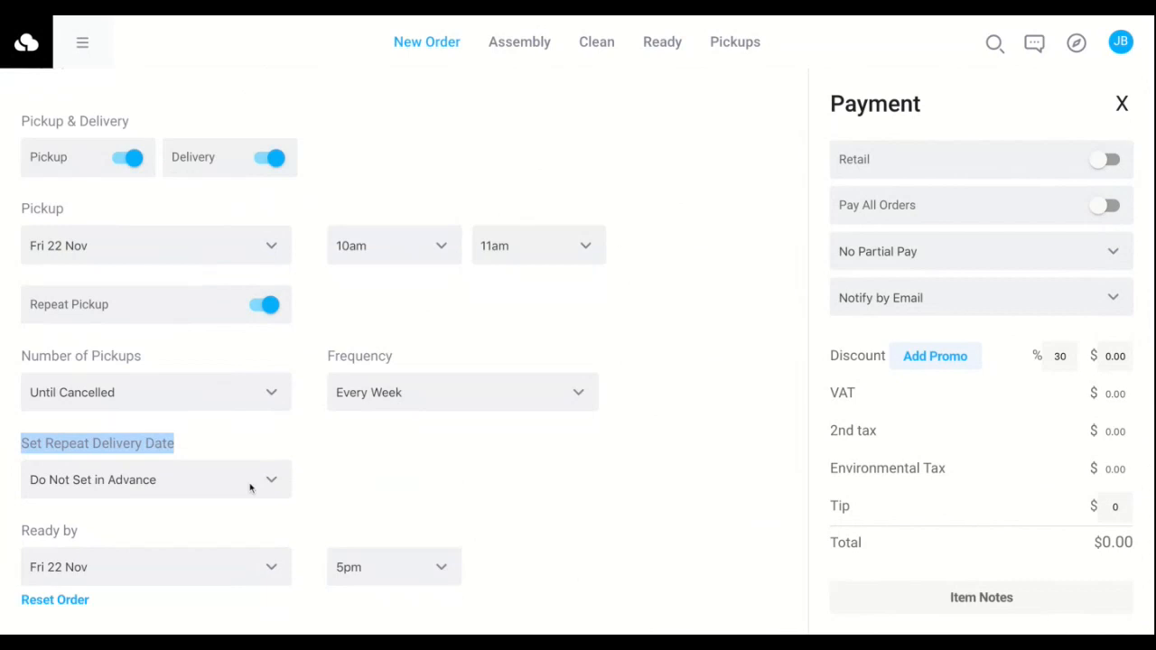
{"action": "left_click", "coordinate": [250, 488]}
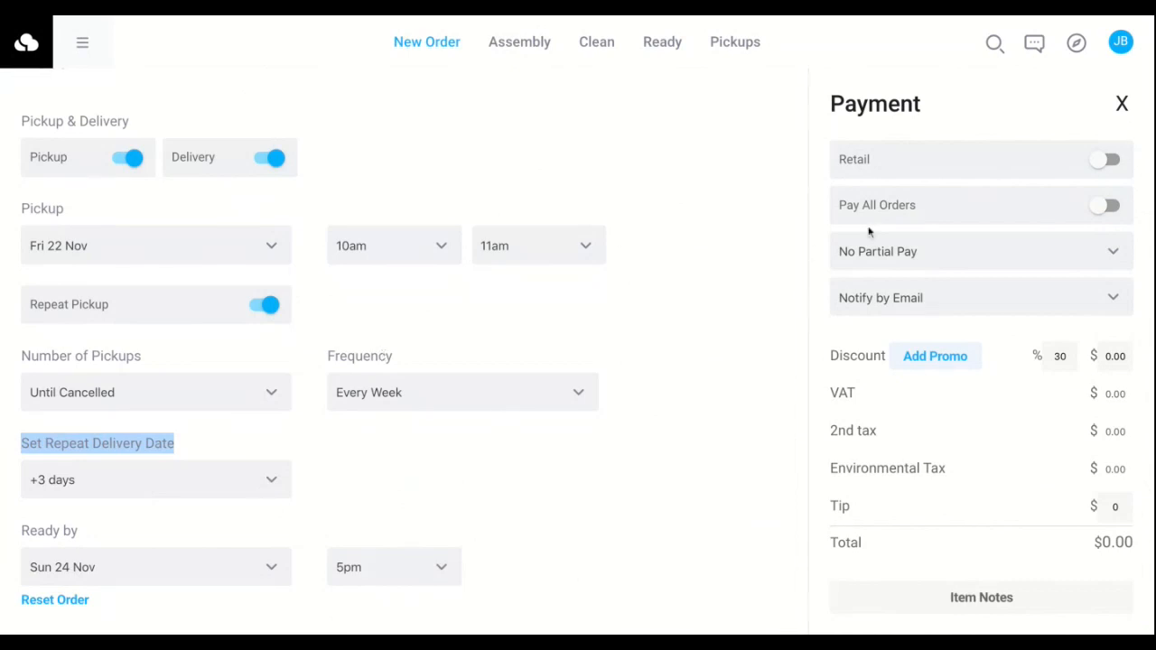
{"action": "left_click", "coordinate": [1124, 104]}
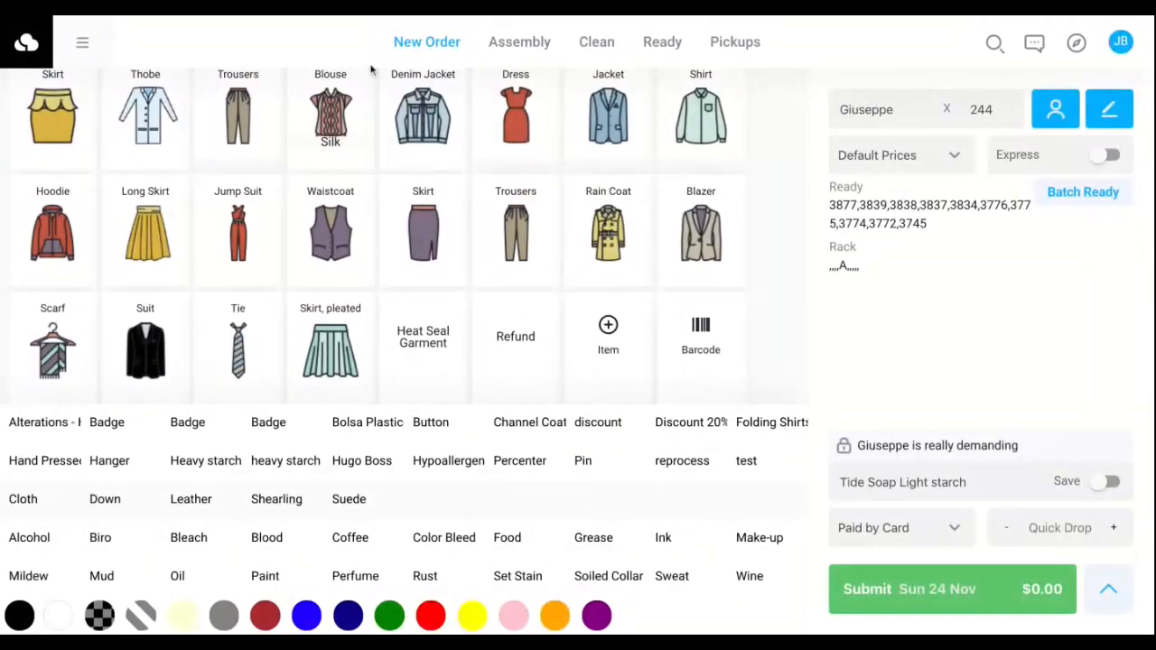
From the Clean page, give the bag with all listed orders to a driver and submit the assignment.
{"action": "left_click", "coordinate": [596, 45]}
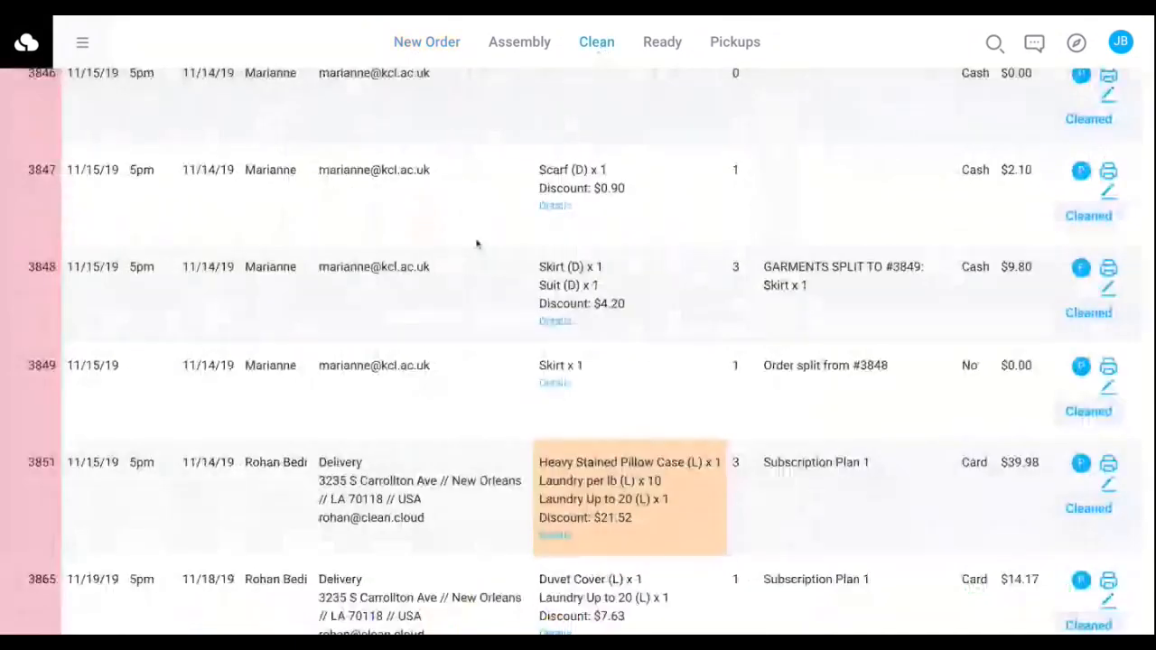
{"action": "scroll", "coordinate": [477, 244], "scroll_direction": "up", "scroll_amount": 3}
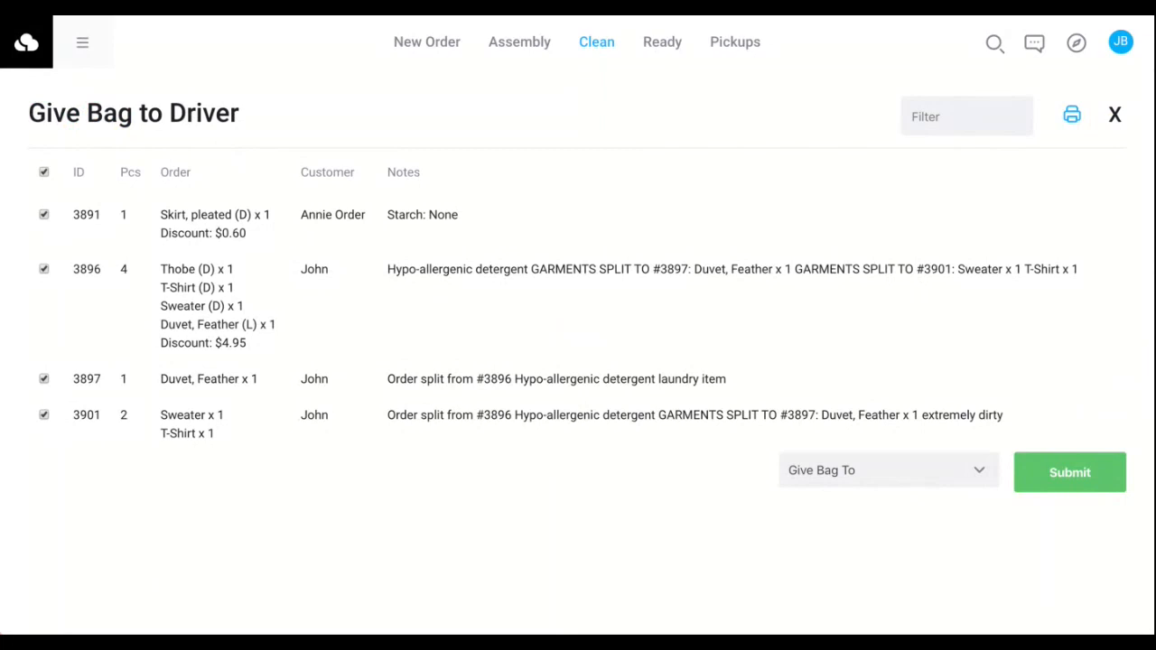
{"action": "left_click", "coordinate": [854, 542]}
{"action": "left_click", "coordinate": [1069, 473]}
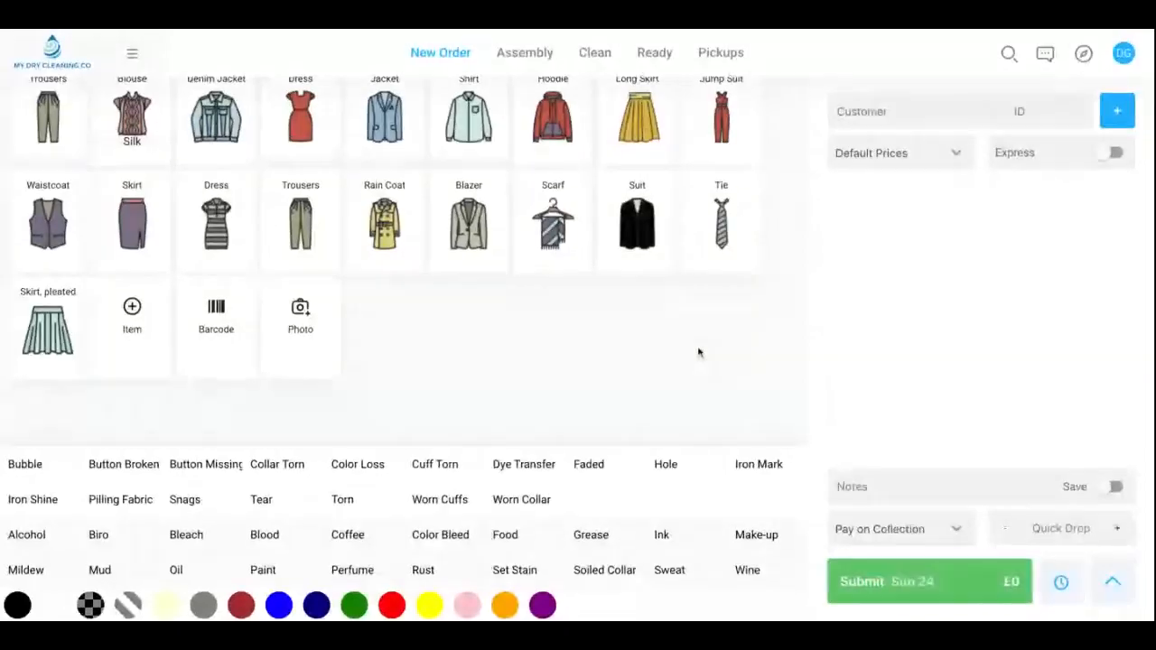
{"action": "scroll", "coordinate": [696, 351], "scroll_direction": "down", "scroll_amount": 1}
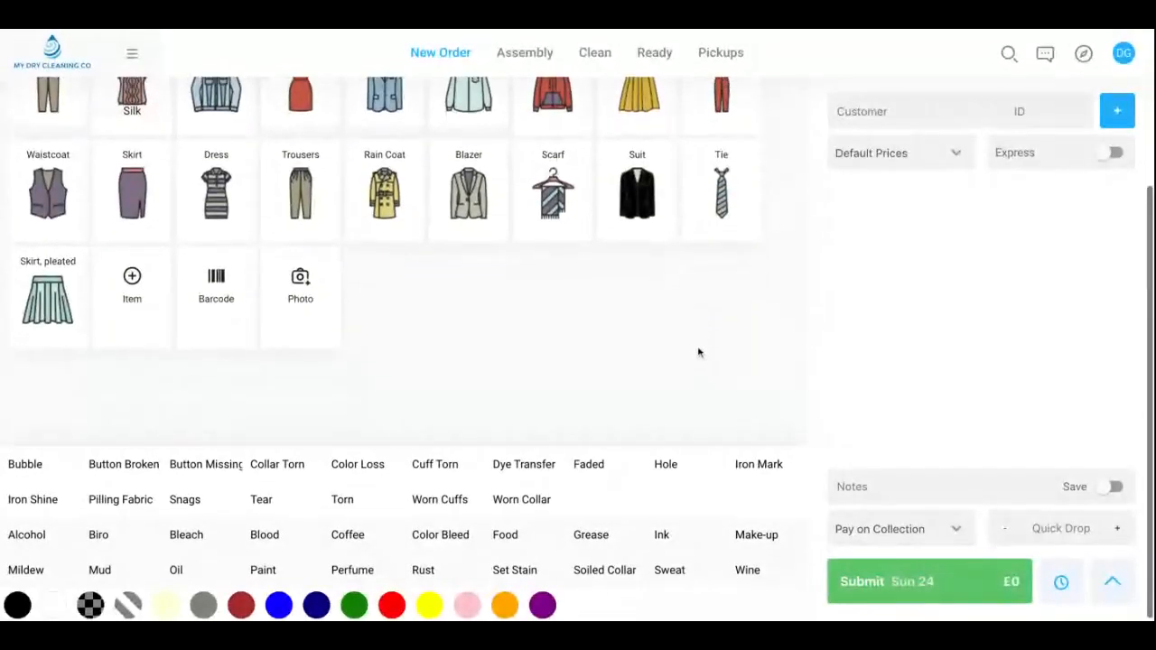
{"action": "scroll", "coordinate": [698, 352], "scroll_direction": "up", "scroll_amount": 2}
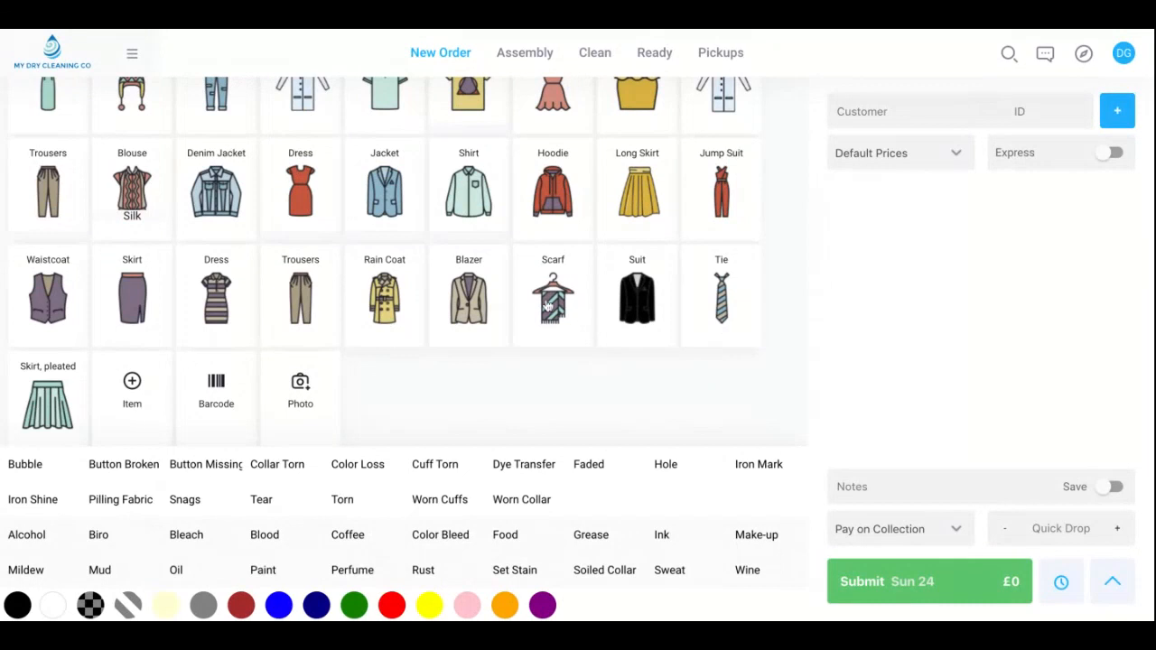
{"action": "scroll", "coordinate": [546, 307], "scroll_direction": "up", "scroll_amount": 2}
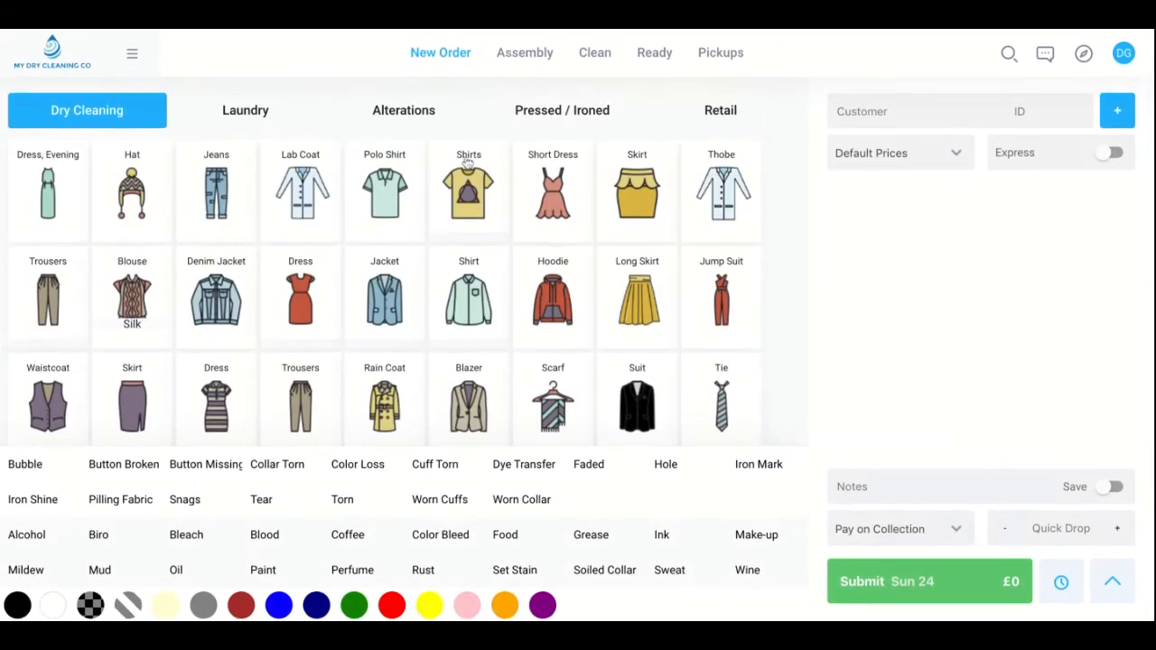
Open the Laundry Cards section of the Printer Settings and review the Fascard setup for Station 2.
{"action": "left_click", "coordinate": [132, 60]}
{"action": "left_click", "coordinate": [153, 325]}
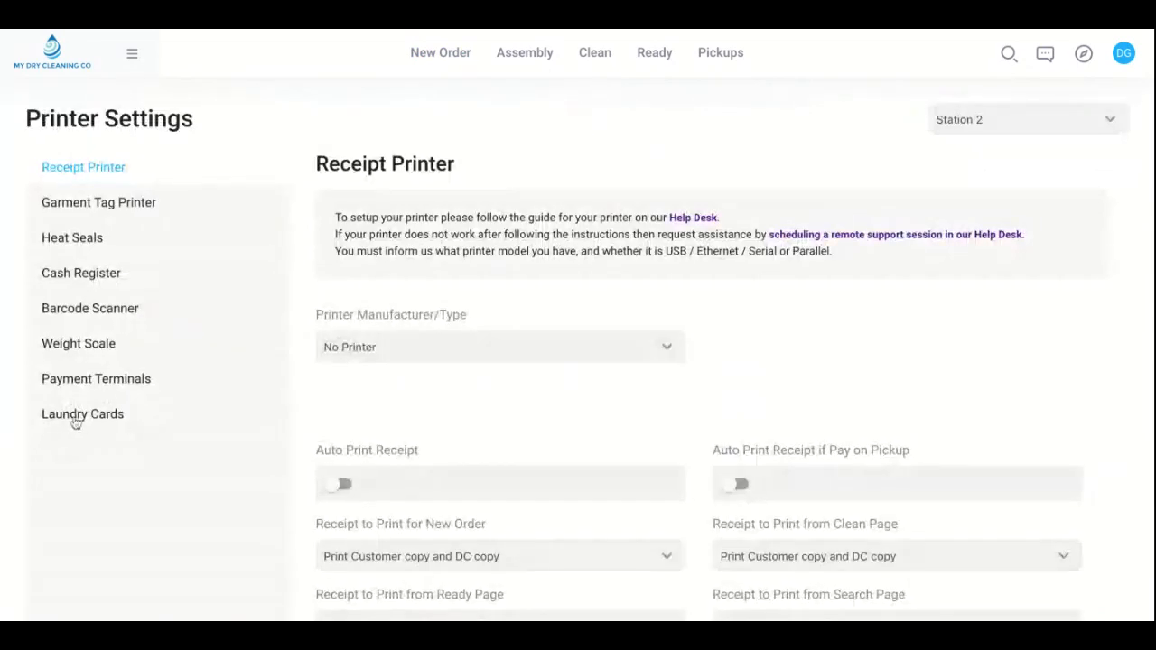
{"action": "left_click", "coordinate": [76, 418]}
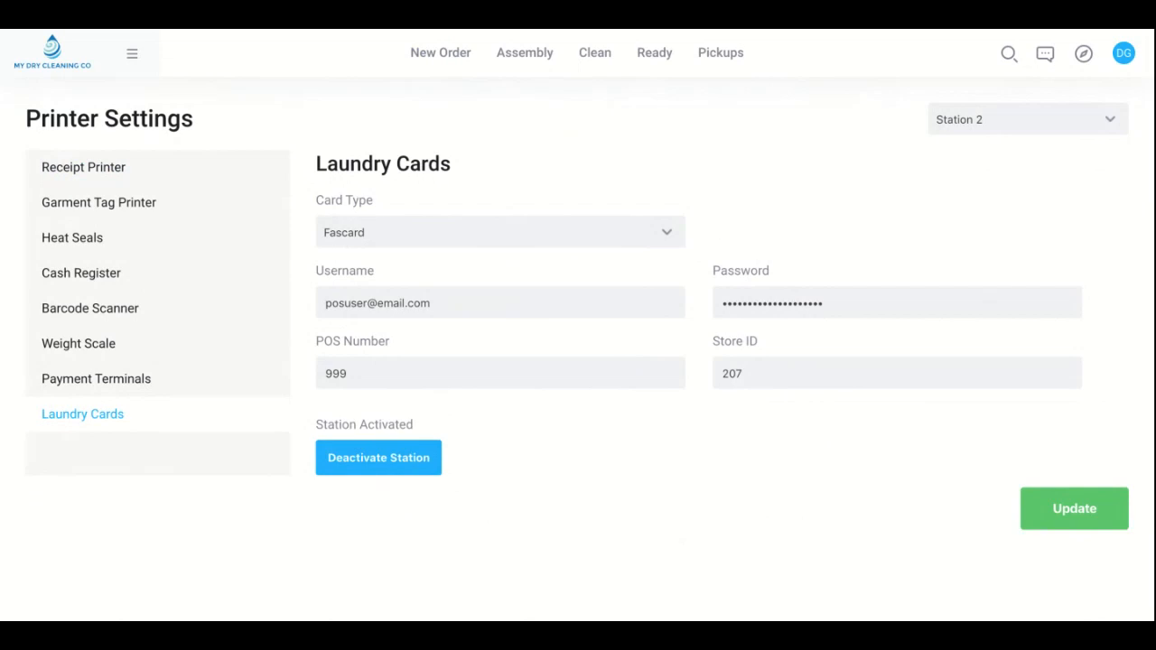
Open the Add Customer form for a new order, view its FasCard ID field, and close the form.
{"action": "left_click", "coordinate": [449, 61]}
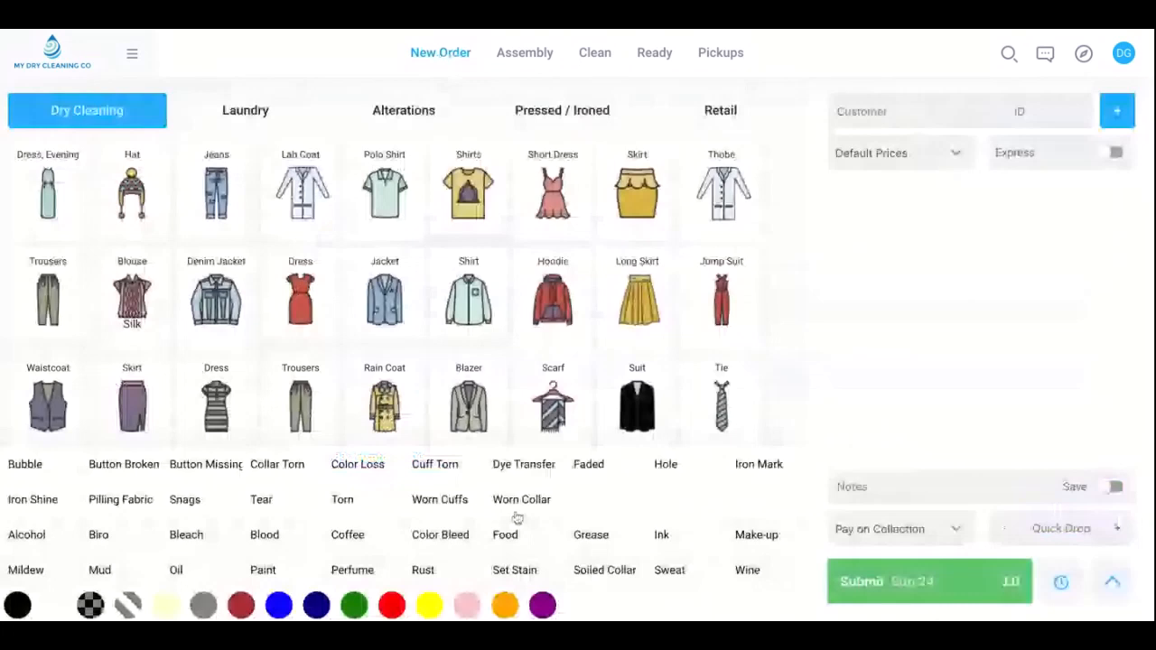
{"action": "left_click", "coordinate": [1117, 111]}
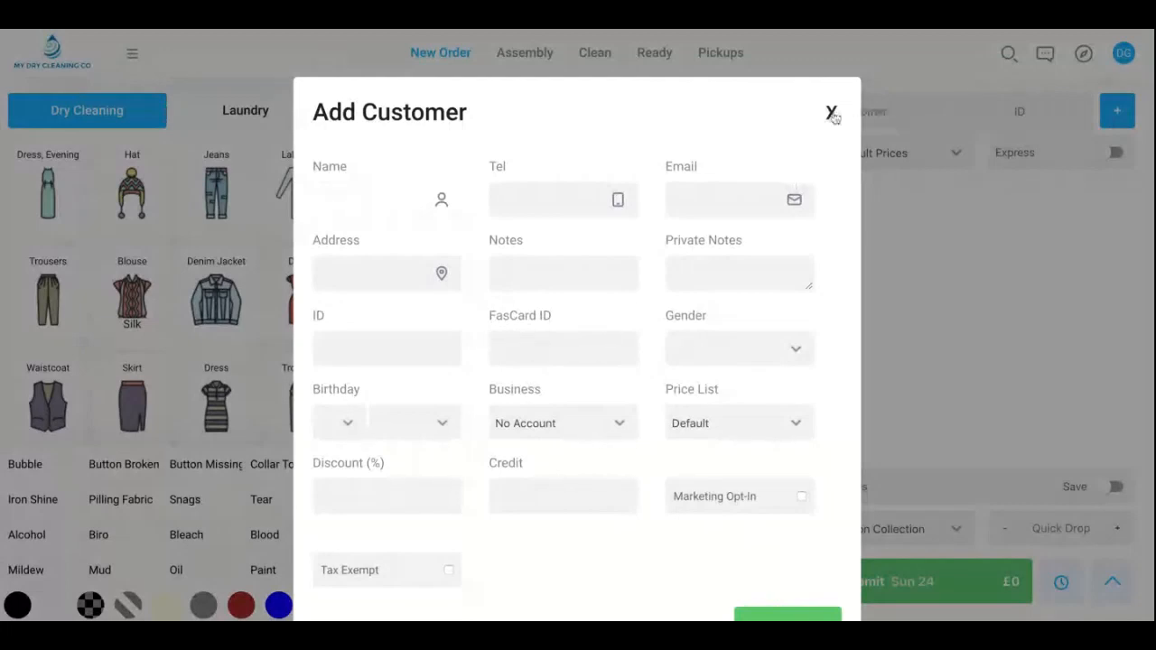
{"action": "left_click", "coordinate": [832, 113]}
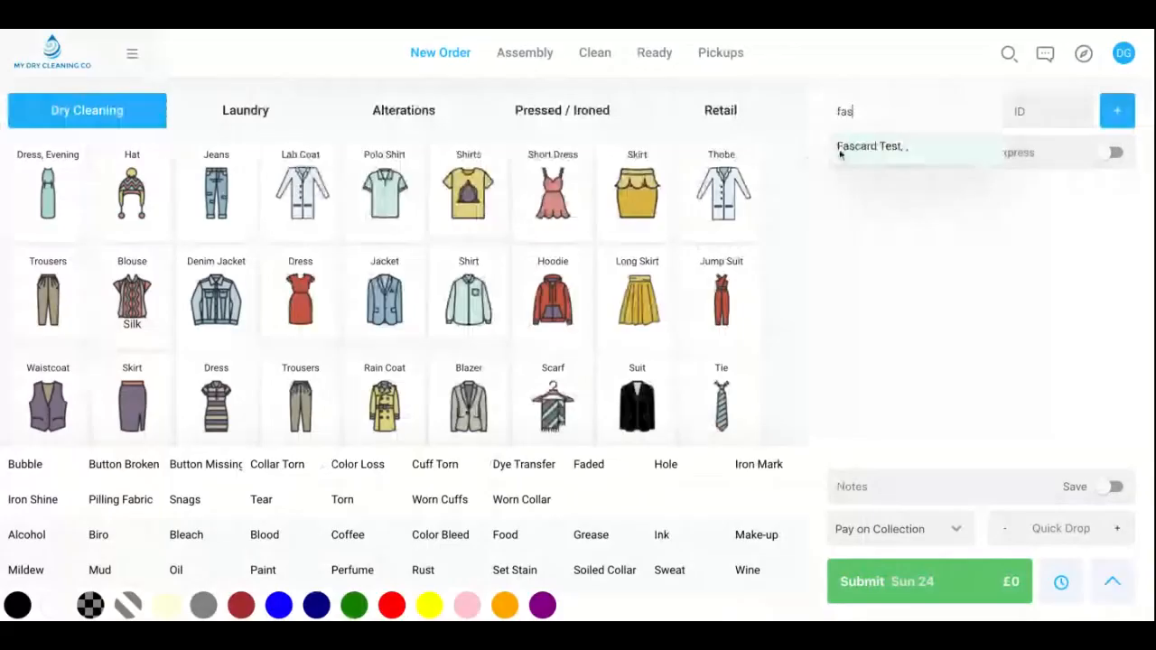
Select the Fascard Test customer for the new order and view the linked FasCard's balance and details.
{"action": "left_click", "coordinate": [839, 149]}
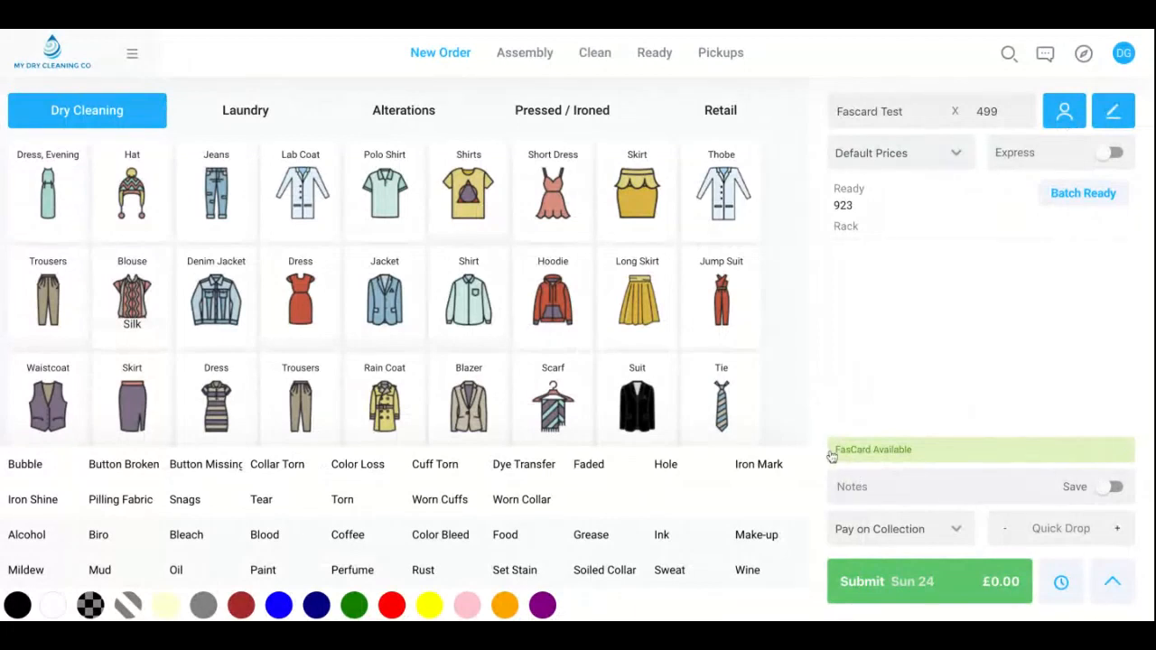
{"action": "left_click", "coordinate": [929, 449]}
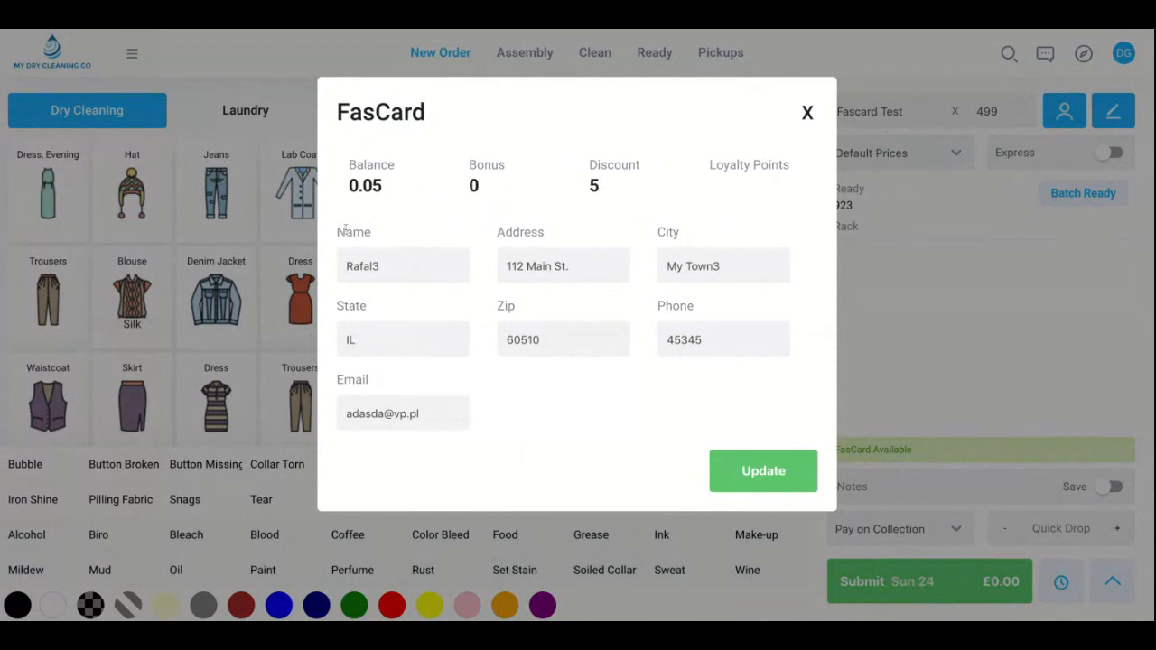
{"action": "left_click", "coordinate": [804, 125]}
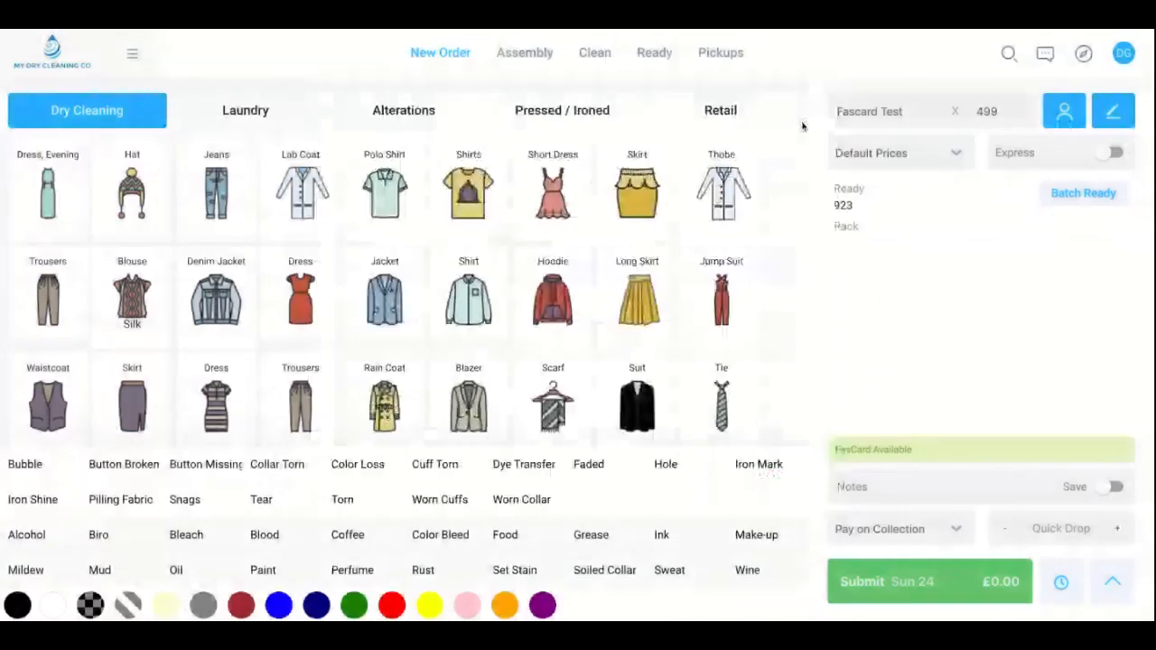
Add one Laundry Sheet to the order and apply a 98% discount.
{"action": "left_click", "coordinate": [245, 110]}
{"action": "left_click", "coordinate": [216, 298]}
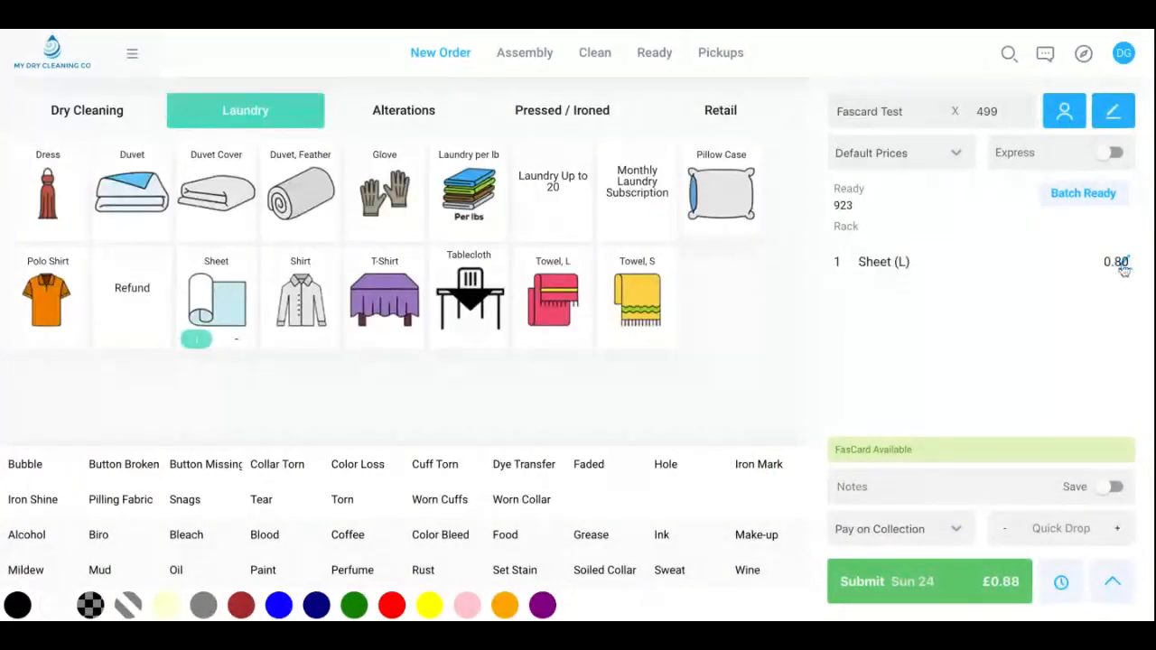
{"action": "left_click", "coordinate": [1115, 584]}
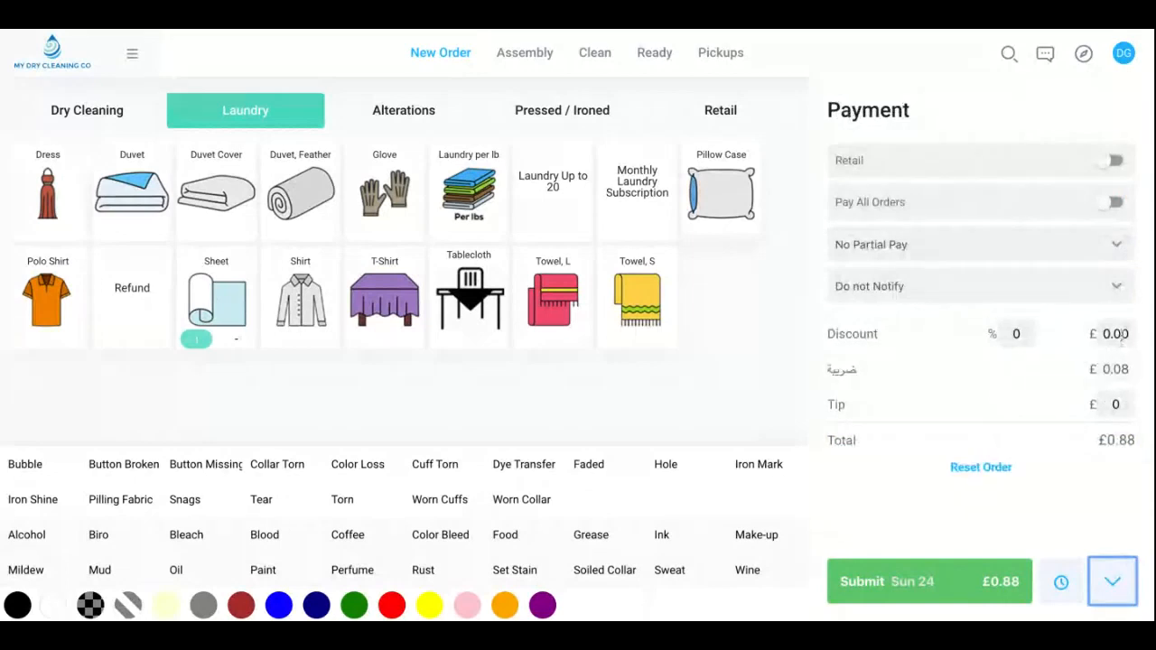
{"action": "type", "text": "98"}
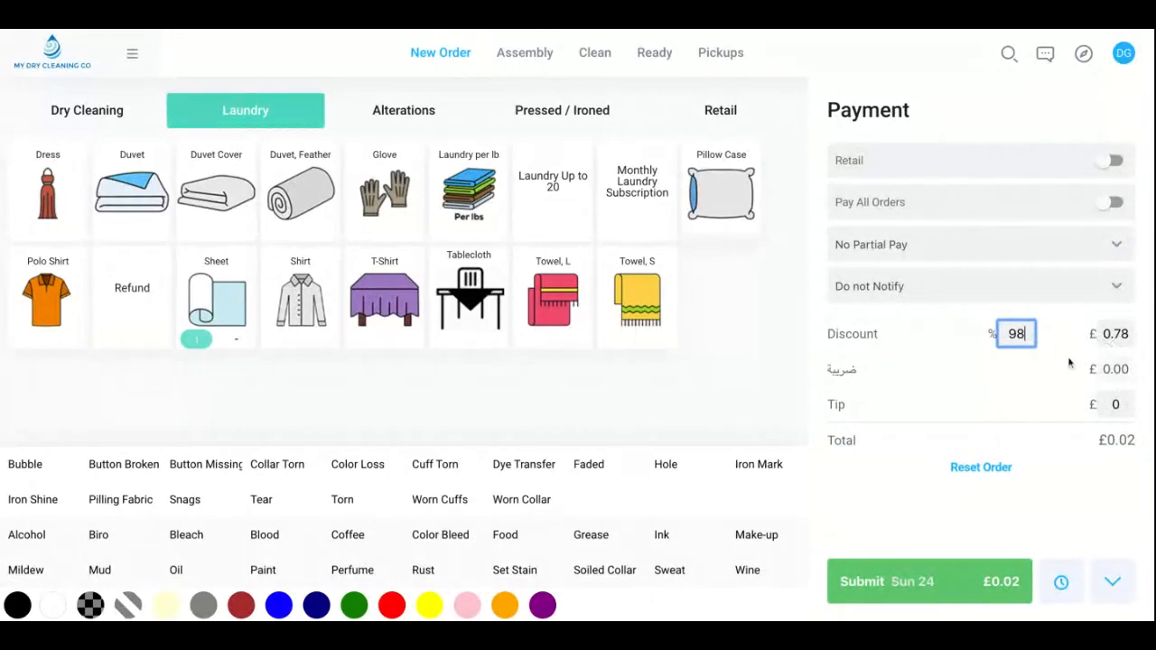
{"action": "left_click", "coordinate": [1112, 581]}
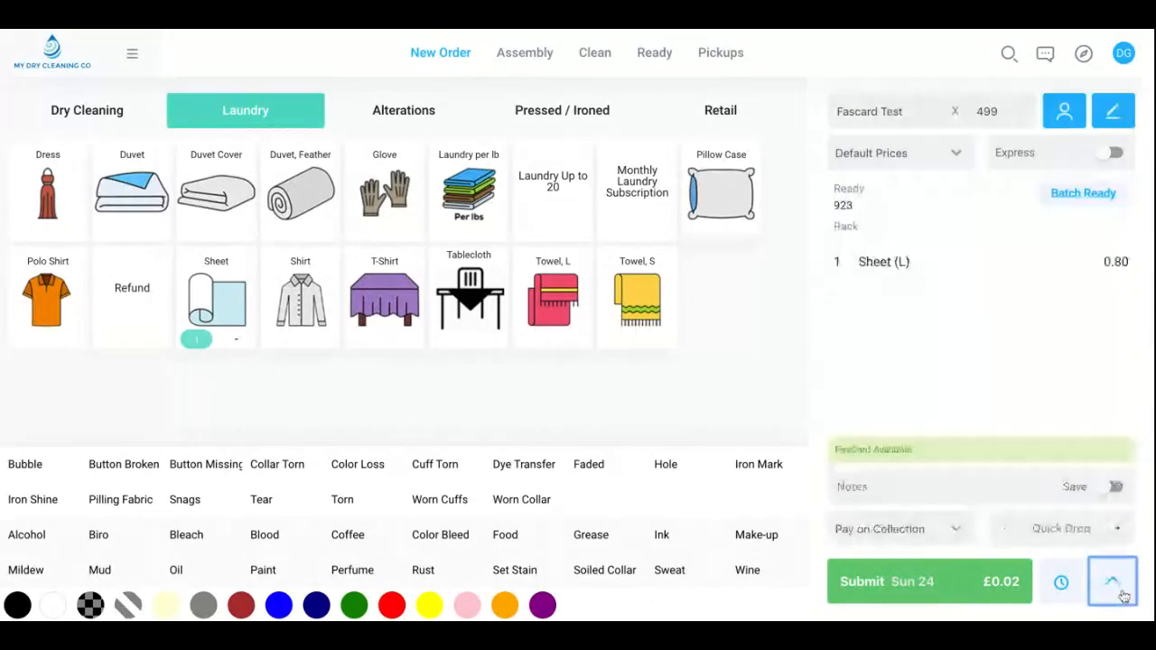
Set the payment method to Pay by FasCard and submit the order.
{"action": "left_click", "coordinate": [934, 528]}
{"action": "left_click", "coordinate": [901, 596]}
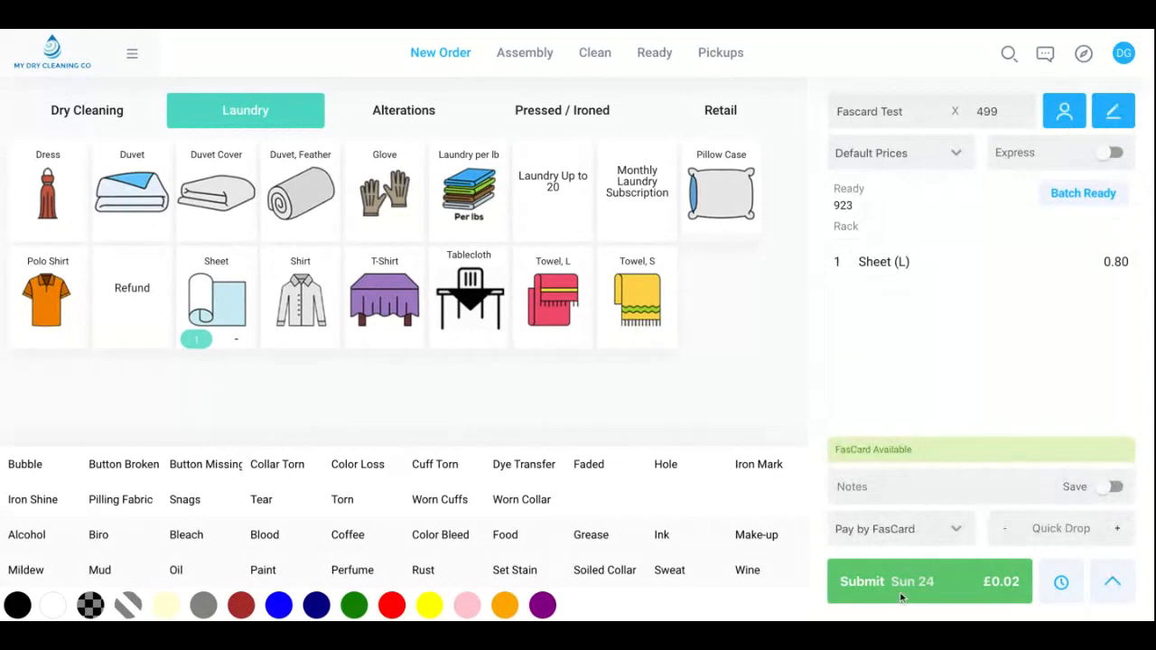
{"action": "left_click", "coordinate": [900, 596]}
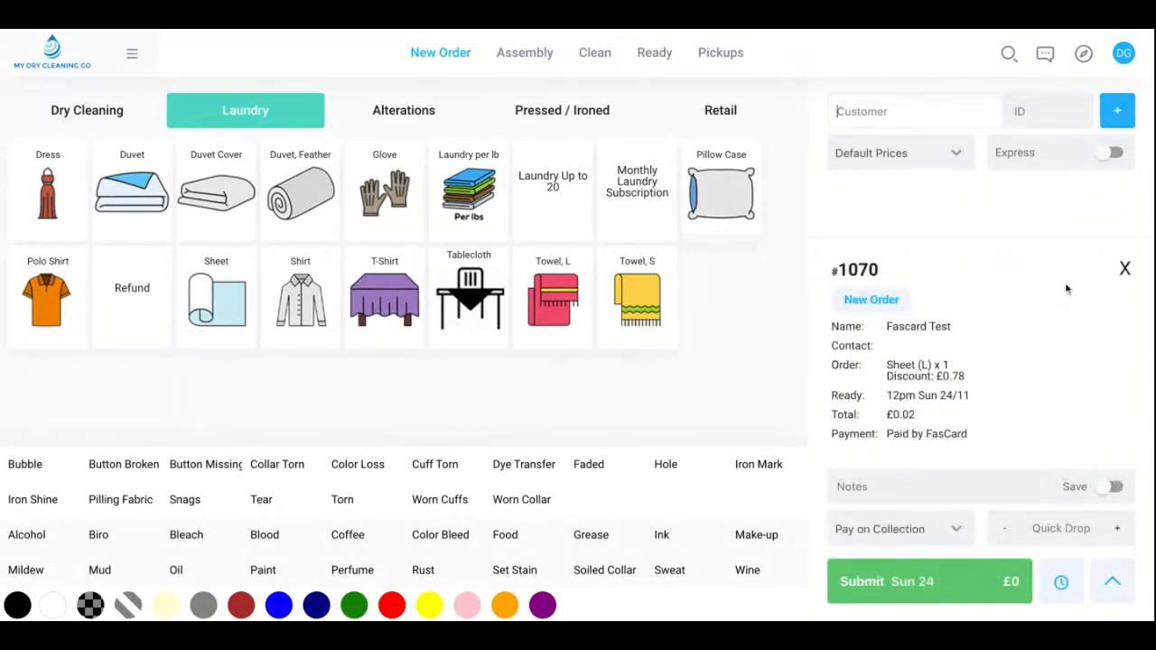
Dismiss the order summary, reselect the Fascard Test customer, and check the FasCard balance.
{"action": "left_click", "coordinate": [1123, 268]}
{"action": "left_click", "coordinate": [906, 112]}
{"action": "type", "text": "fas"}
{"action": "left_click", "coordinate": [921, 147]}
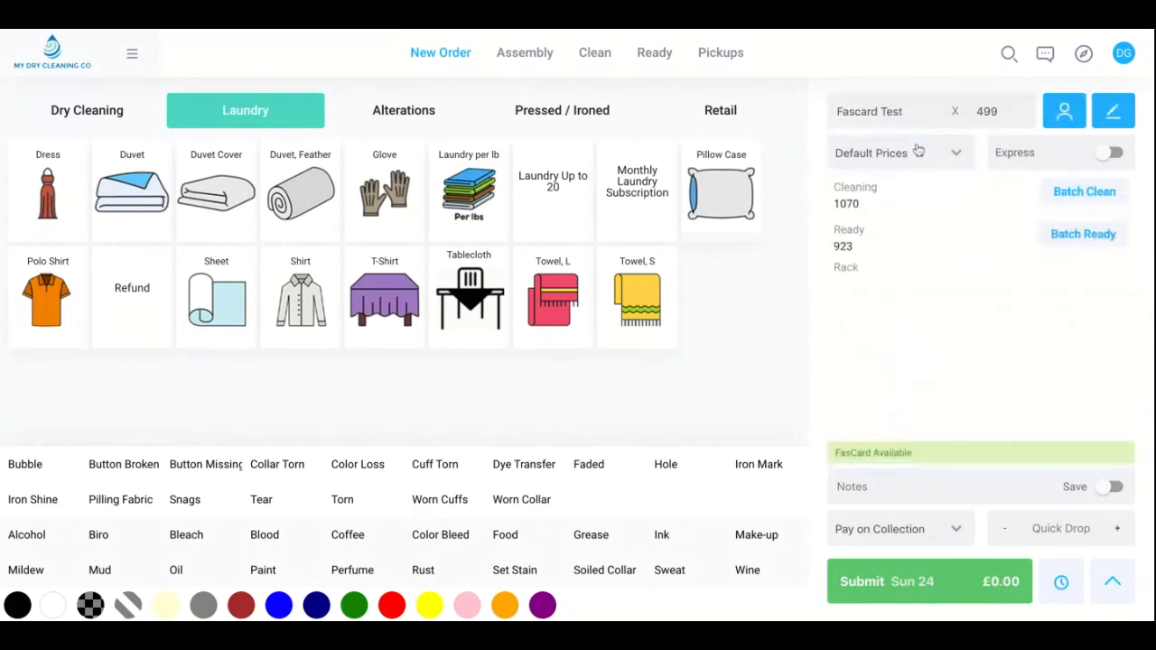
{"action": "left_click", "coordinate": [896, 450]}
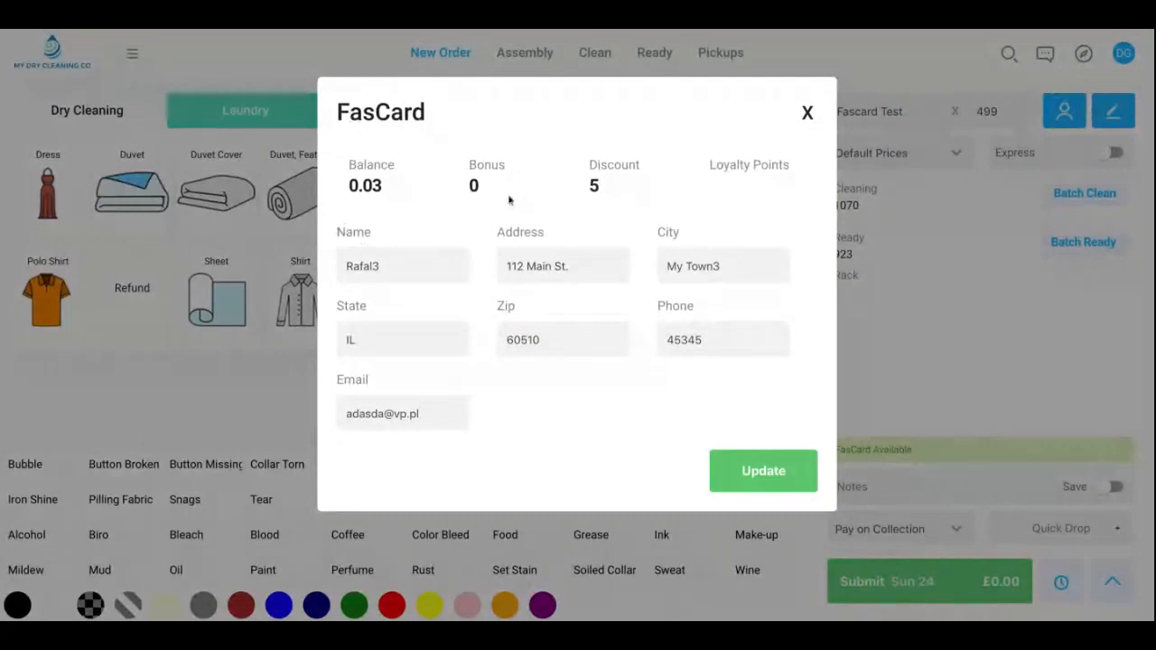
{"action": "left_click", "coordinate": [807, 111]}
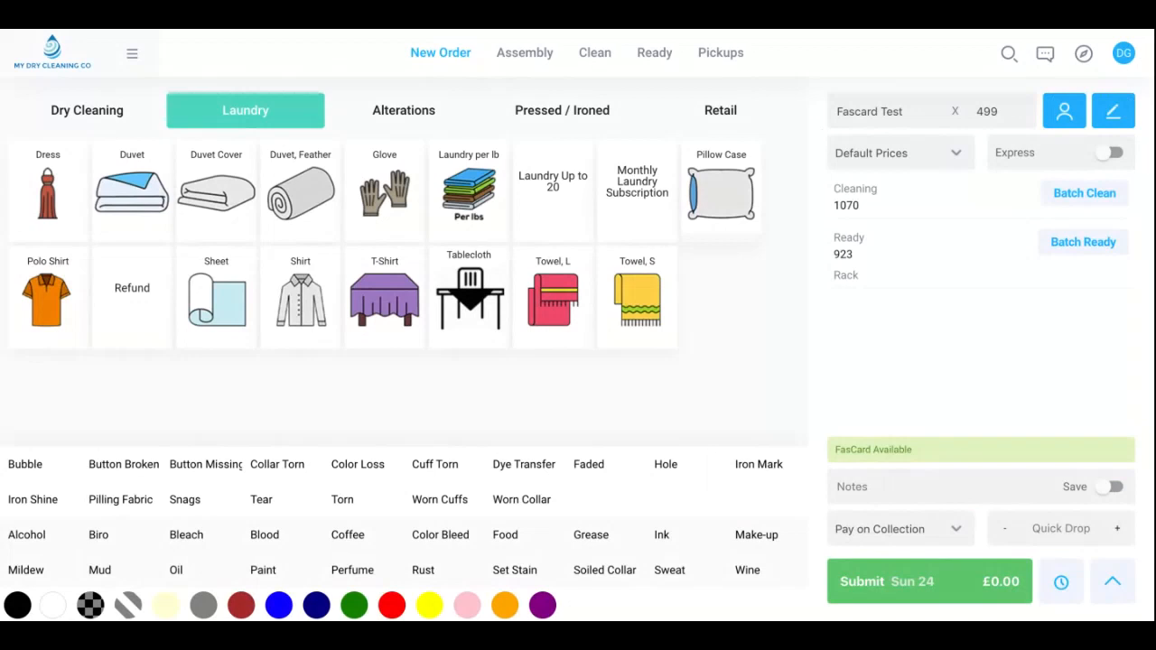
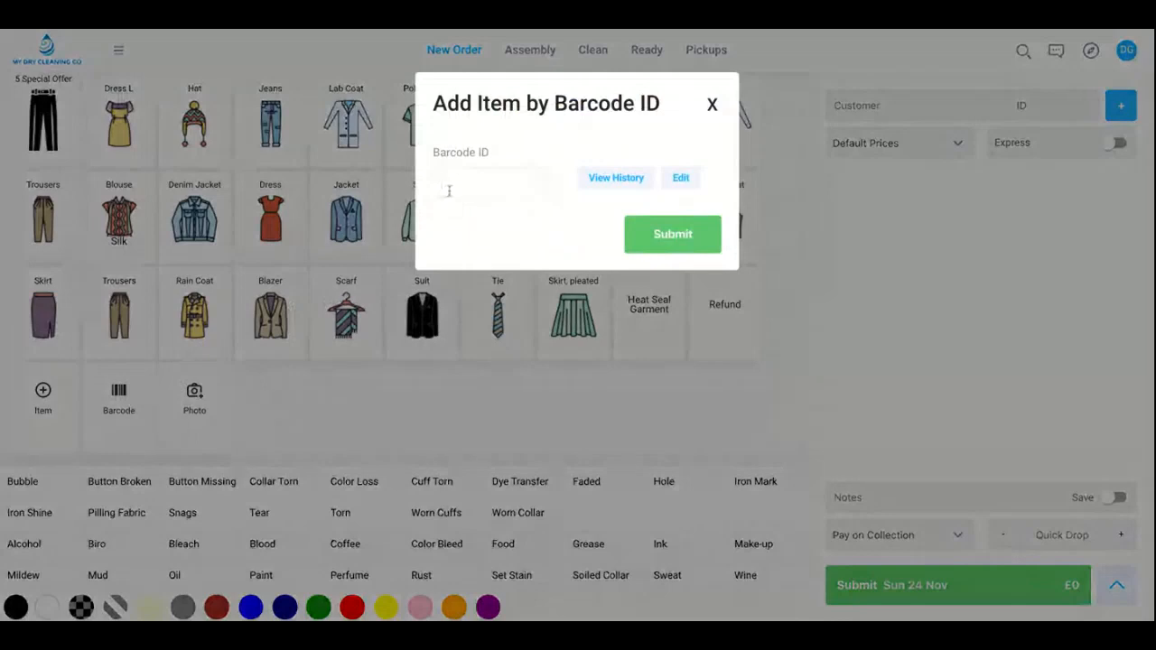
Add the garment with barcode ID 5142 to the new order and view its garment history.
{"action": "type", "text": "5142"}
{"action": "key", "text": "Return"}
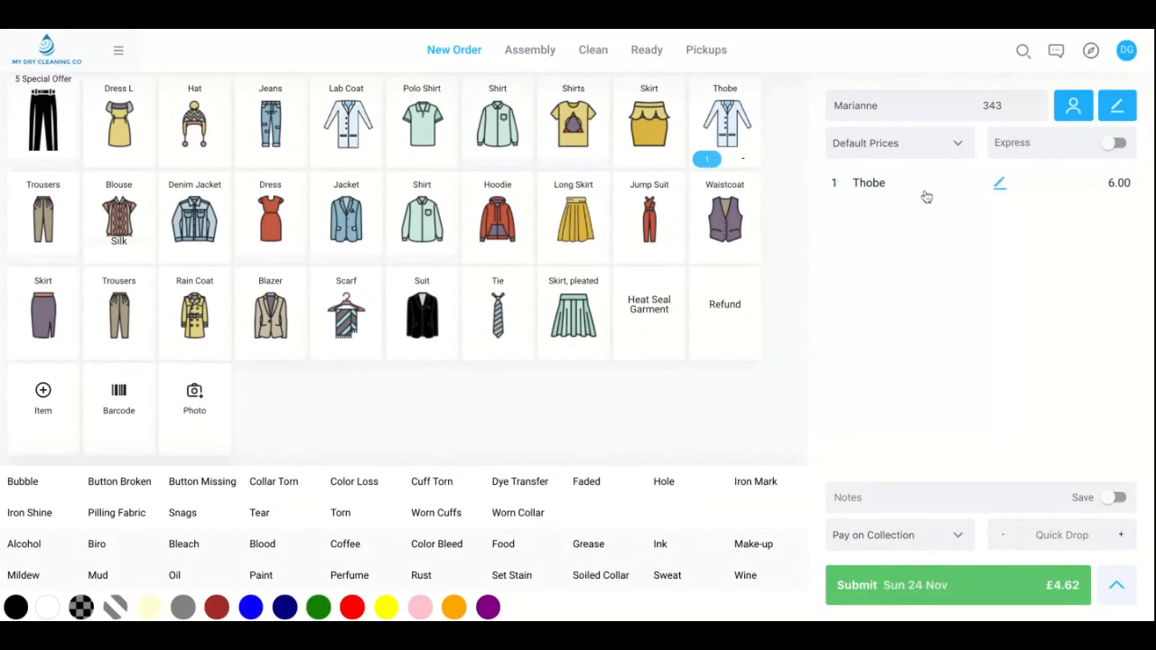
{"action": "left_click", "coordinate": [121, 400]}
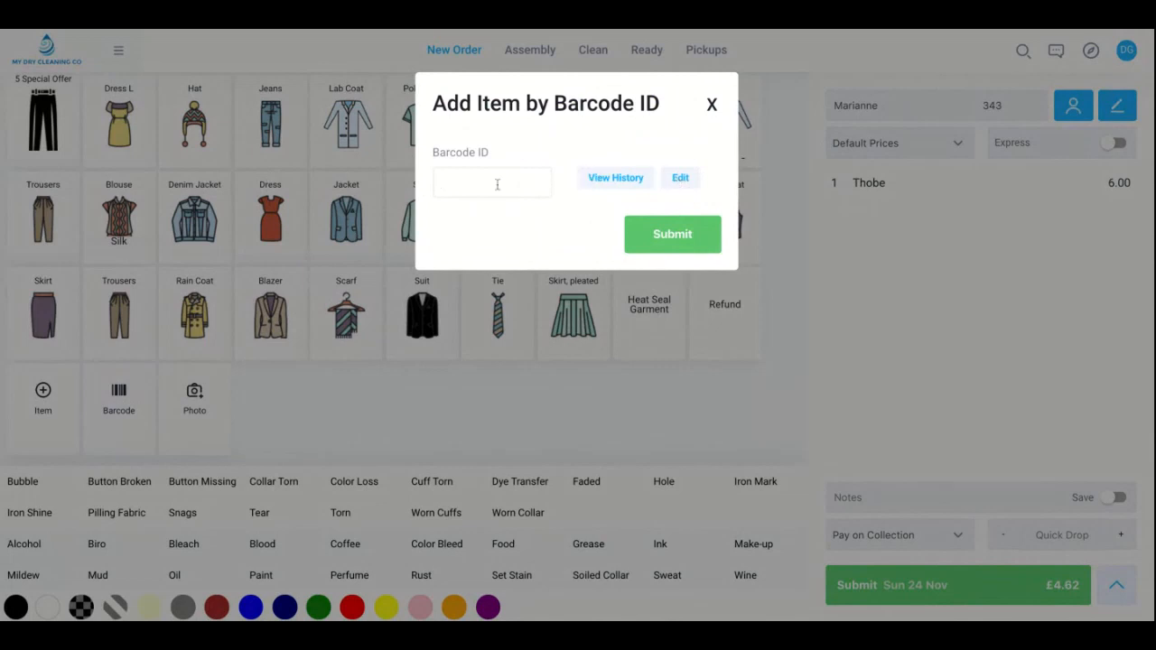
{"action": "type", "text": "5142"}
{"action": "left_click", "coordinate": [619, 180]}
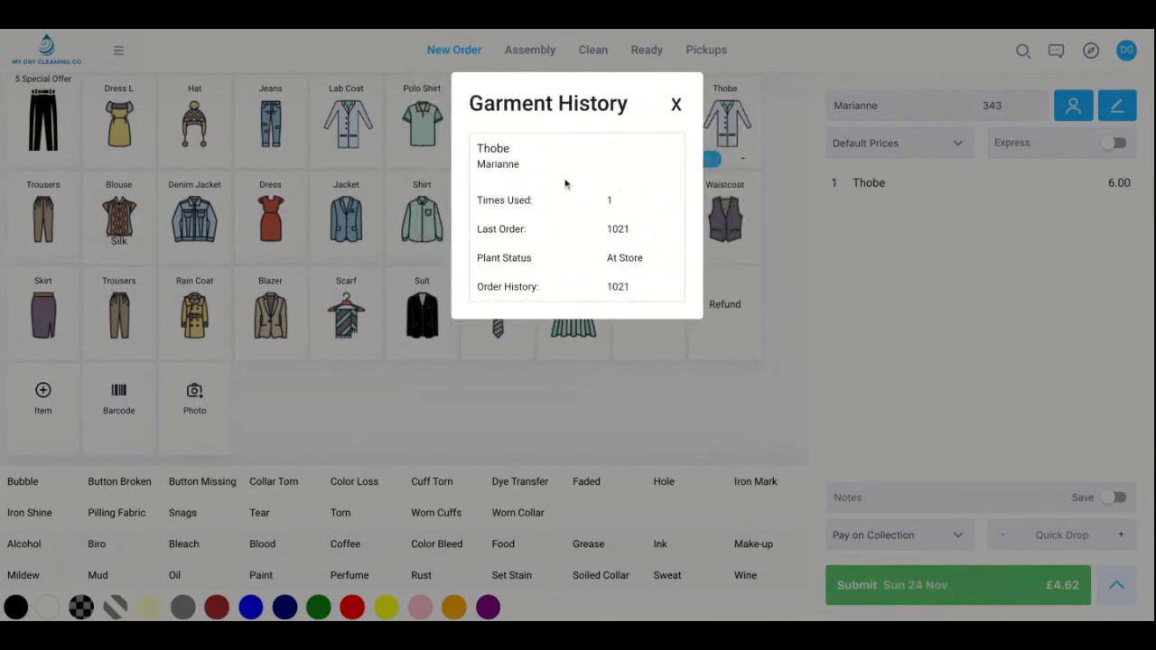
{"action": "left_click_drag", "start_coordinate": [478, 149], "coordinate": [504, 150]}
{"action": "left_click", "coordinate": [501, 151]}
{"action": "left_click", "coordinate": [676, 104]}
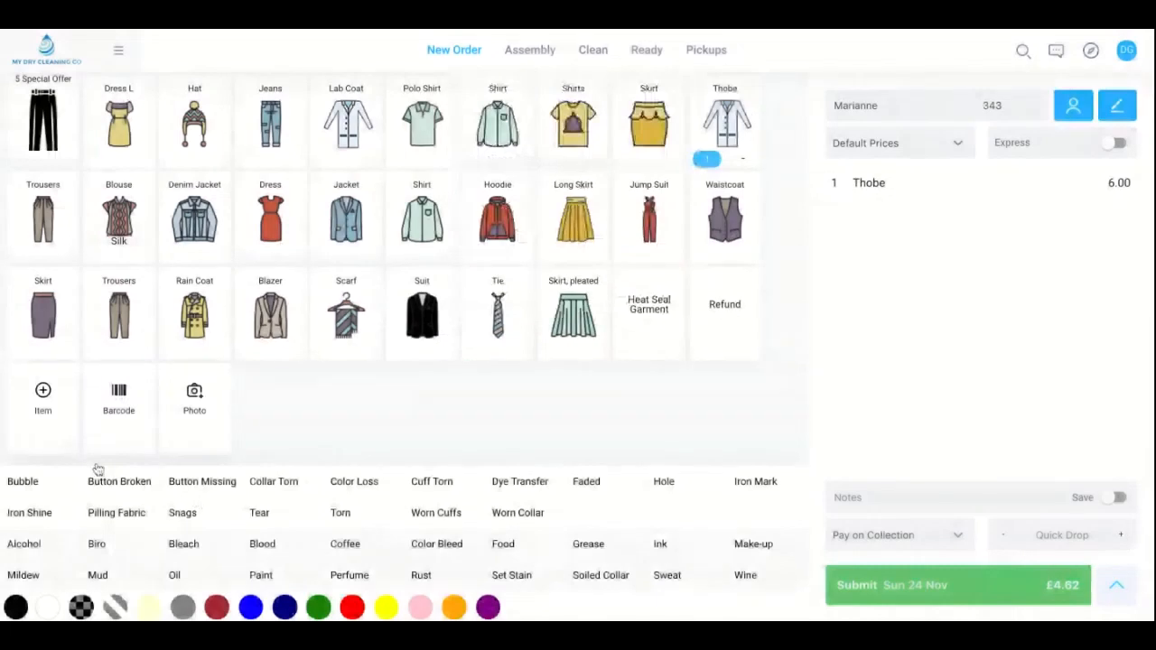
Open the editable details of barcode 5142, review the customer, color, damage, stain and notes fields, and close them without changes.
{"action": "left_click", "coordinate": [150, 413]}
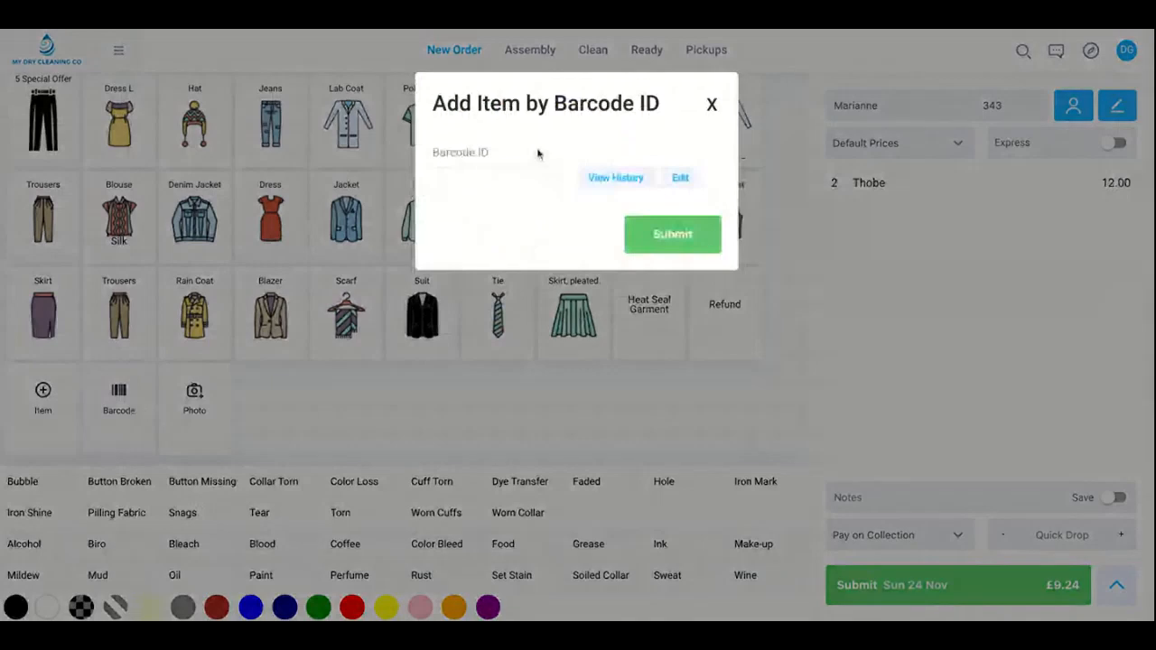
{"action": "type", "text": "6142"}
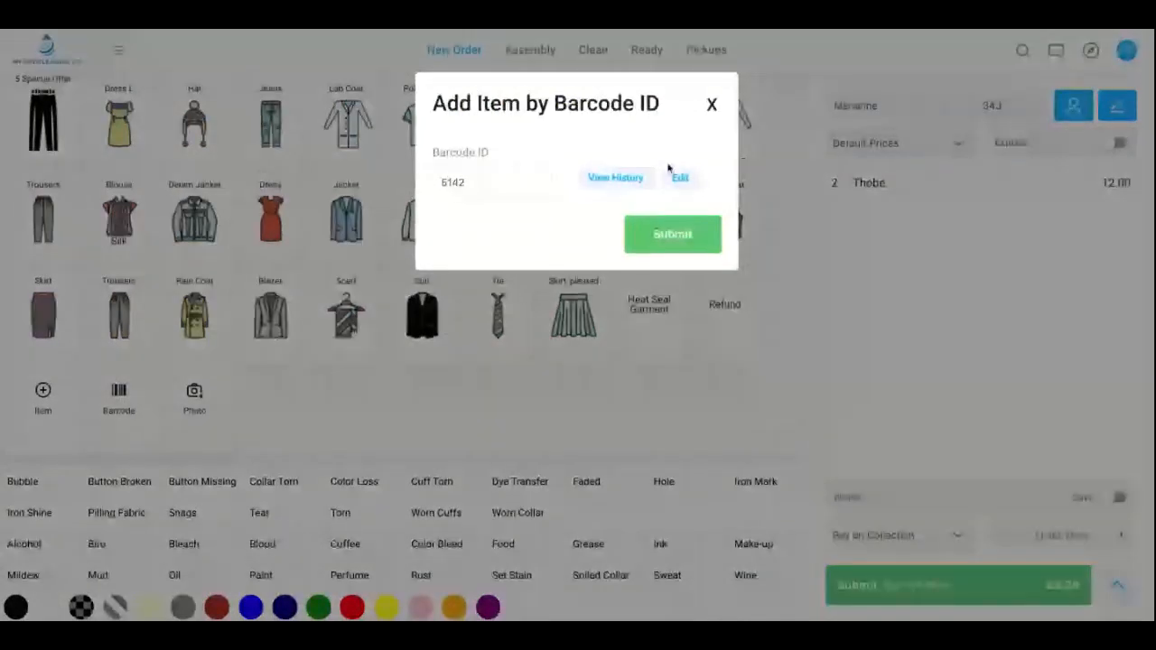
{"action": "left_click", "coordinate": [677, 177]}
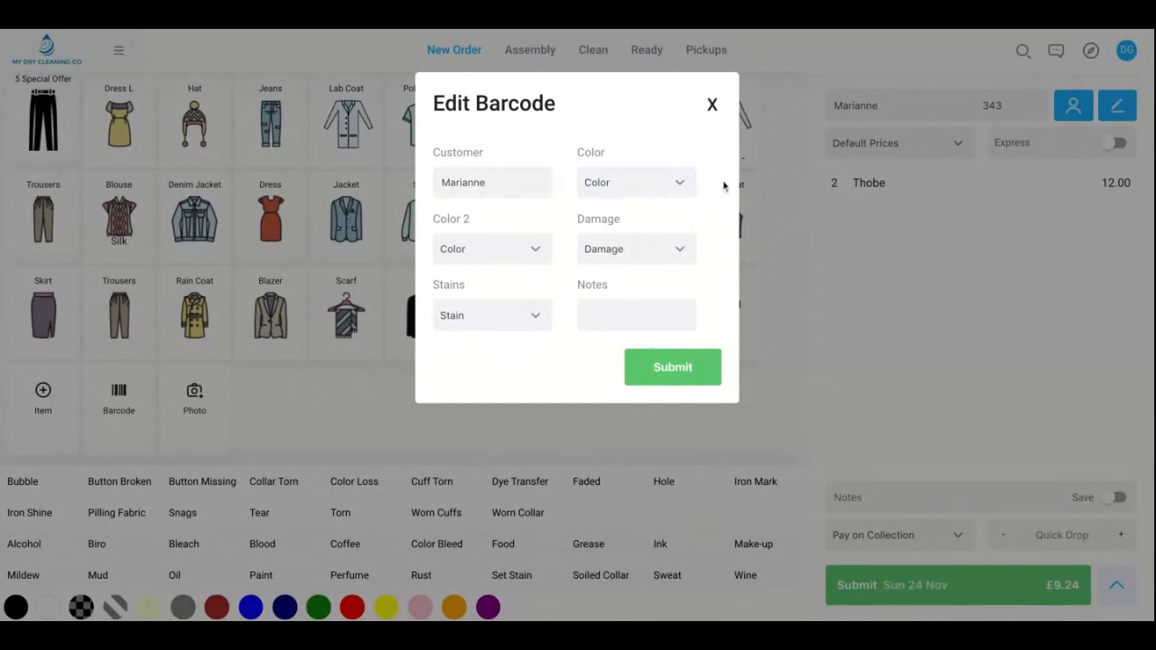
{"action": "left_click", "coordinate": [713, 105]}
{"action": "scroll", "coordinate": [619, 127], "scroll_direction": "up", "scroll_amount": 2}
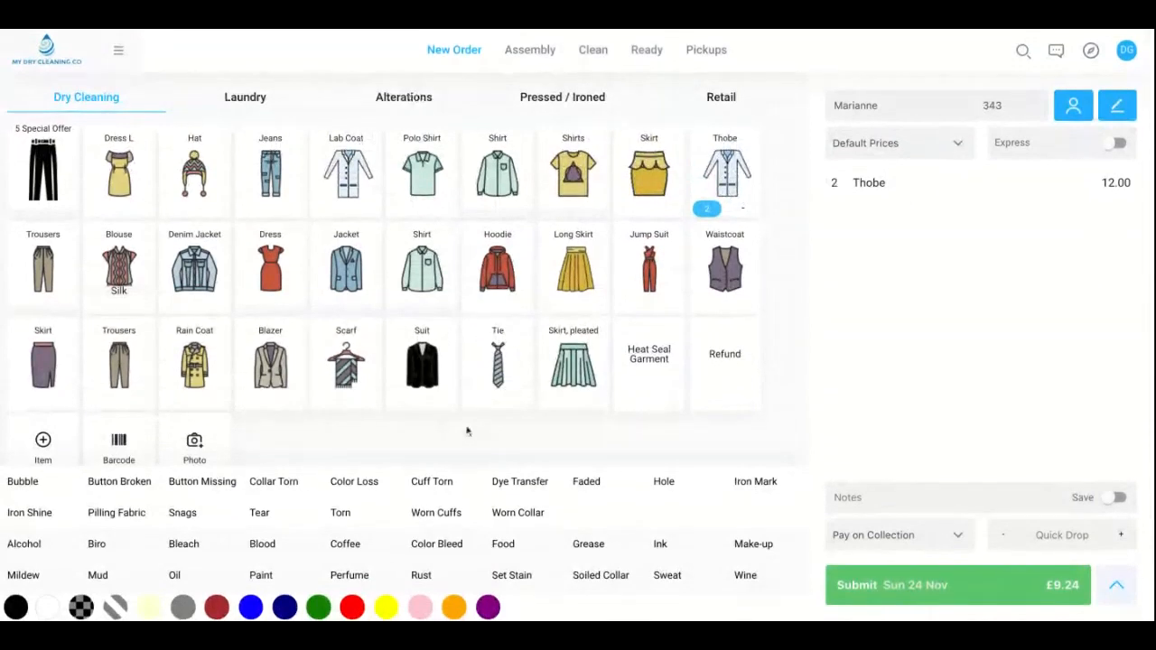
In the Dry Cleaning product list, edit 5 special Trousers to require a heat seal and update the product.
{"action": "left_click", "coordinate": [119, 51]}
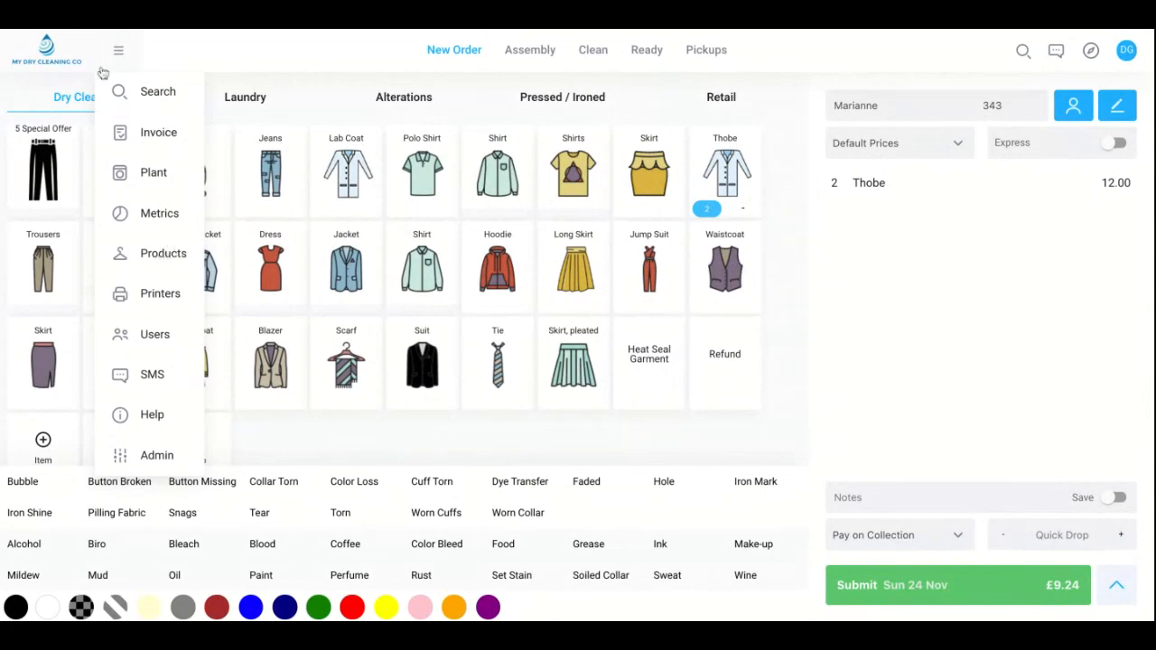
{"action": "left_click", "coordinate": [162, 254]}
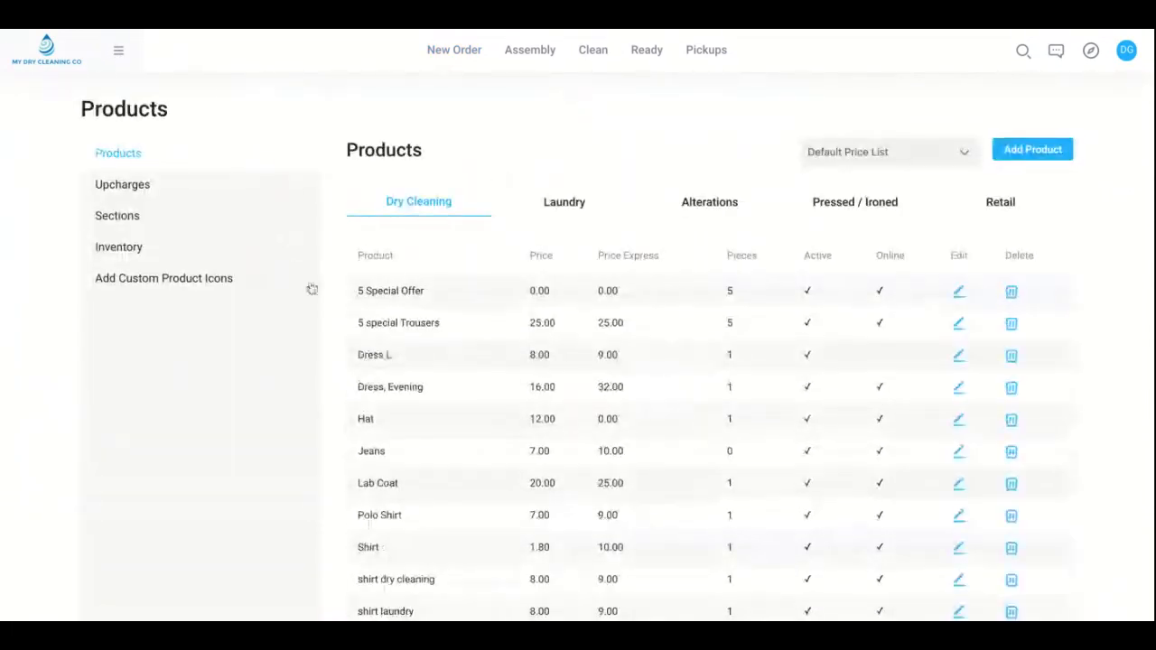
{"action": "scroll", "coordinate": [859, 304], "scroll_direction": "down", "scroll_amount": 5}
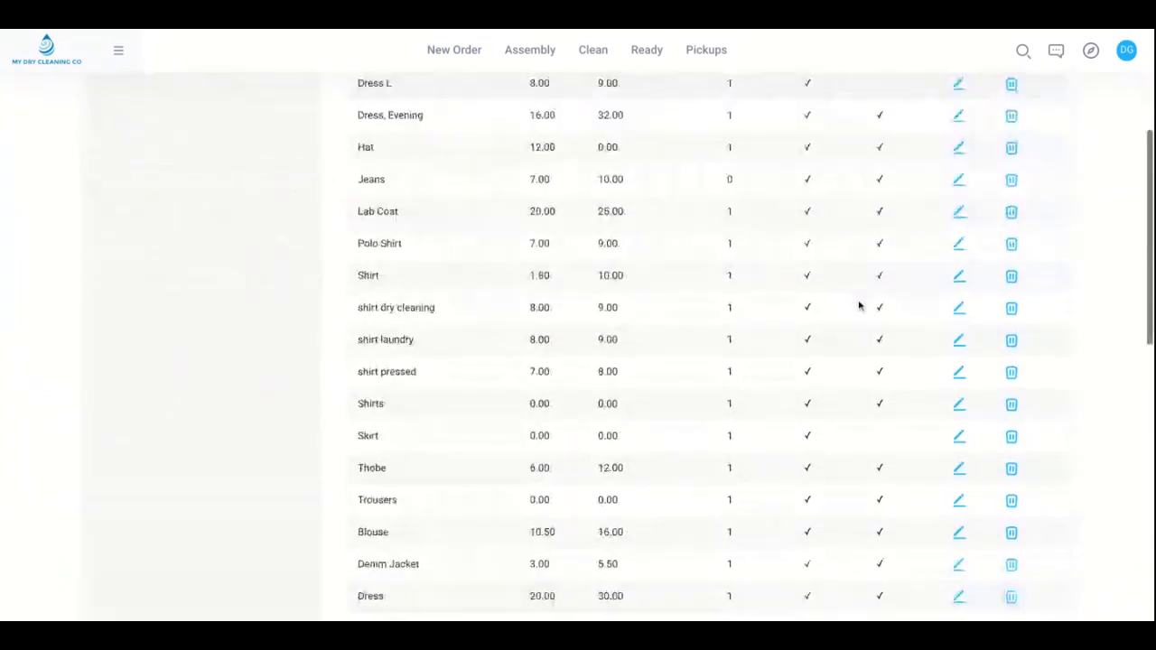
{"action": "scroll", "coordinate": [859, 305], "scroll_direction": "up", "scroll_amount": 3}
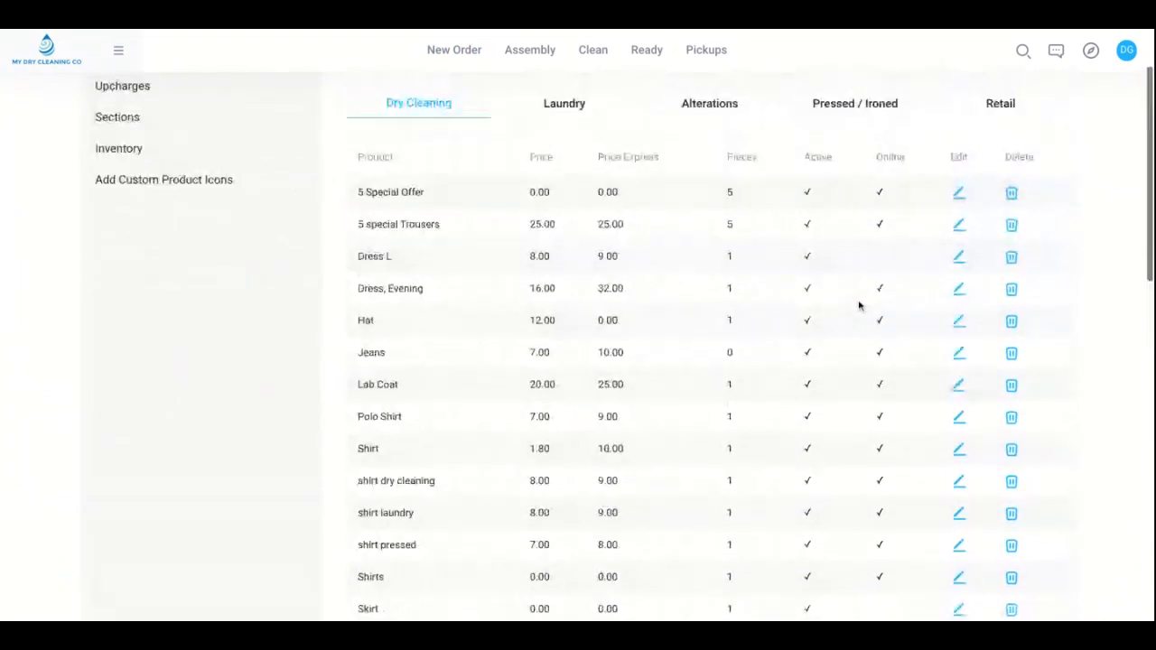
{"action": "left_click", "coordinate": [959, 226]}
{"action": "scroll", "coordinate": [676, 418], "scroll_direction": "down", "scroll_amount": 2}
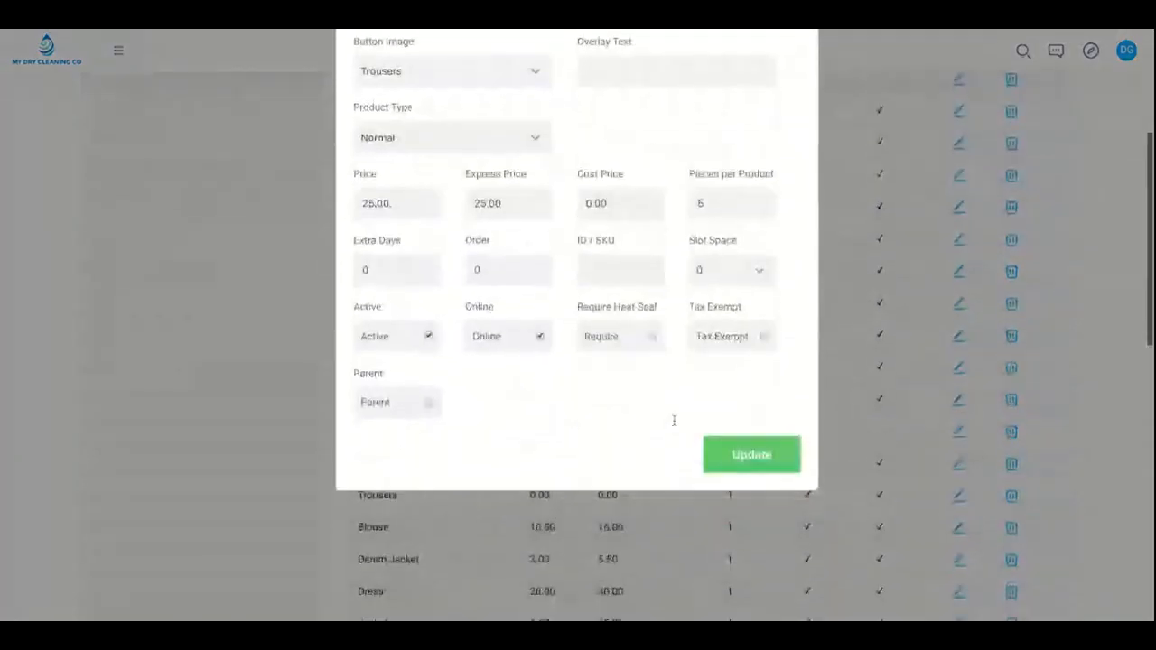
{"action": "left_click", "coordinate": [655, 338]}
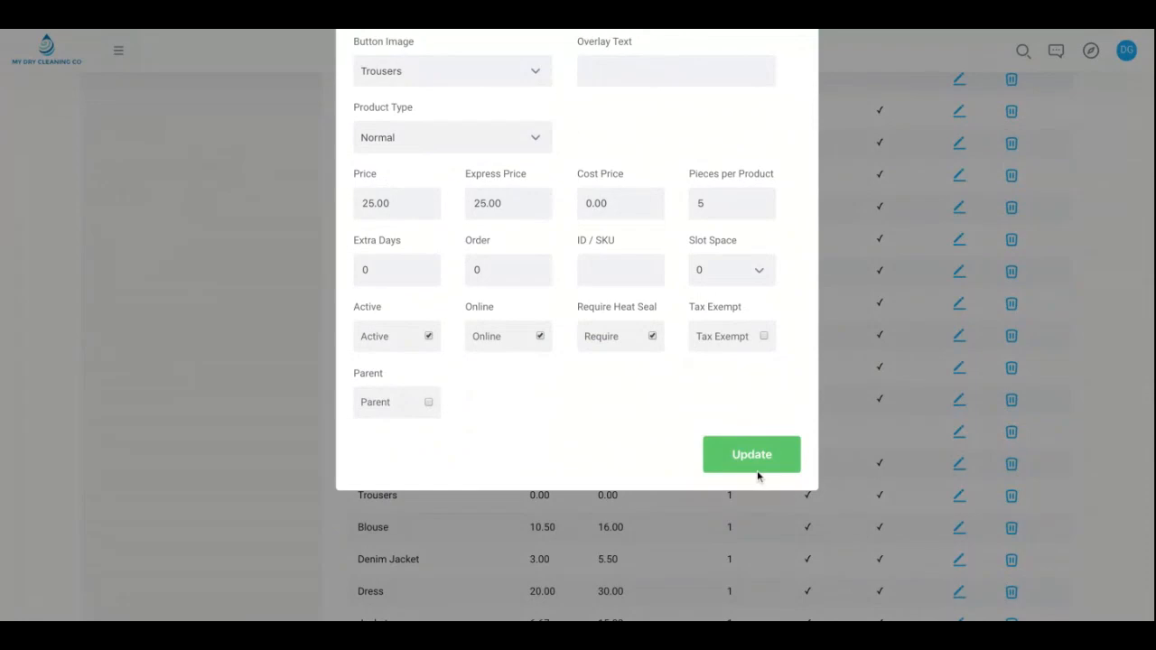
{"action": "left_click", "coordinate": [757, 473]}
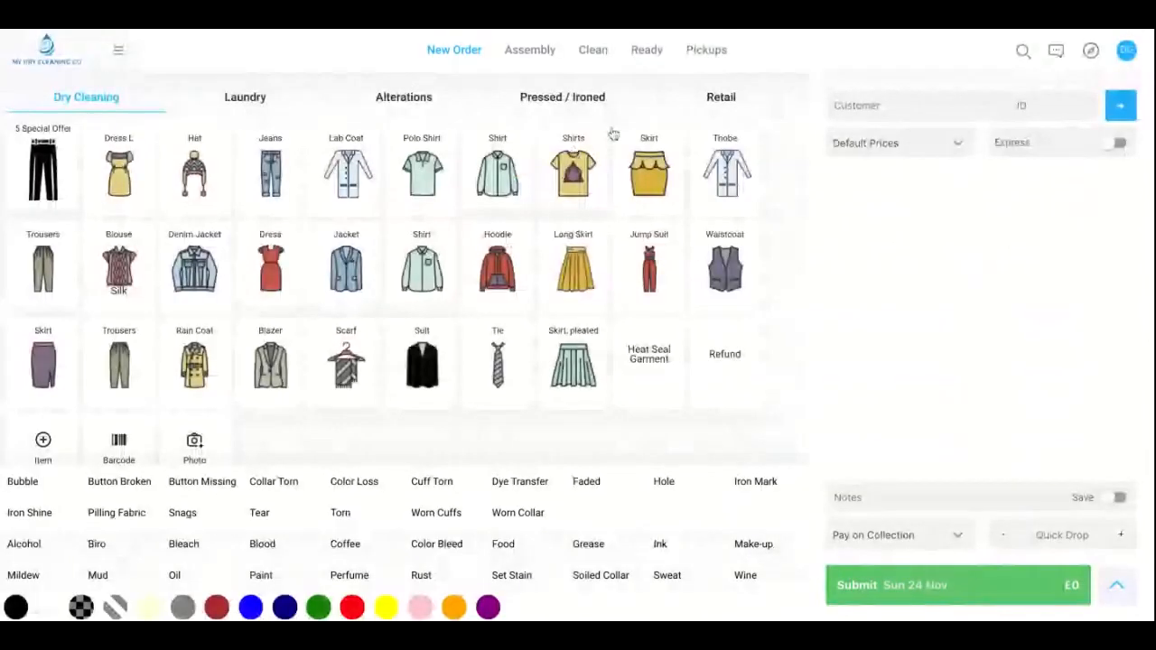
Add the retail product Requires Heat Seal to a new order with heat seal ID 6575.
{"action": "left_click", "coordinate": [722, 106]}
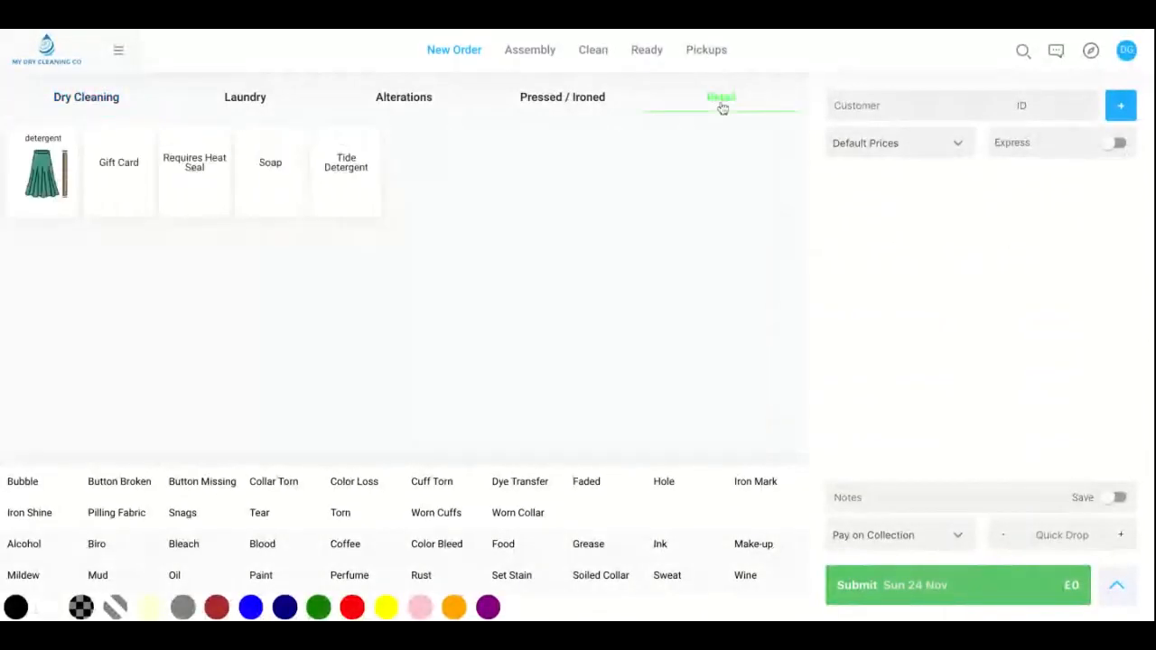
{"action": "left_click", "coordinate": [206, 183]}
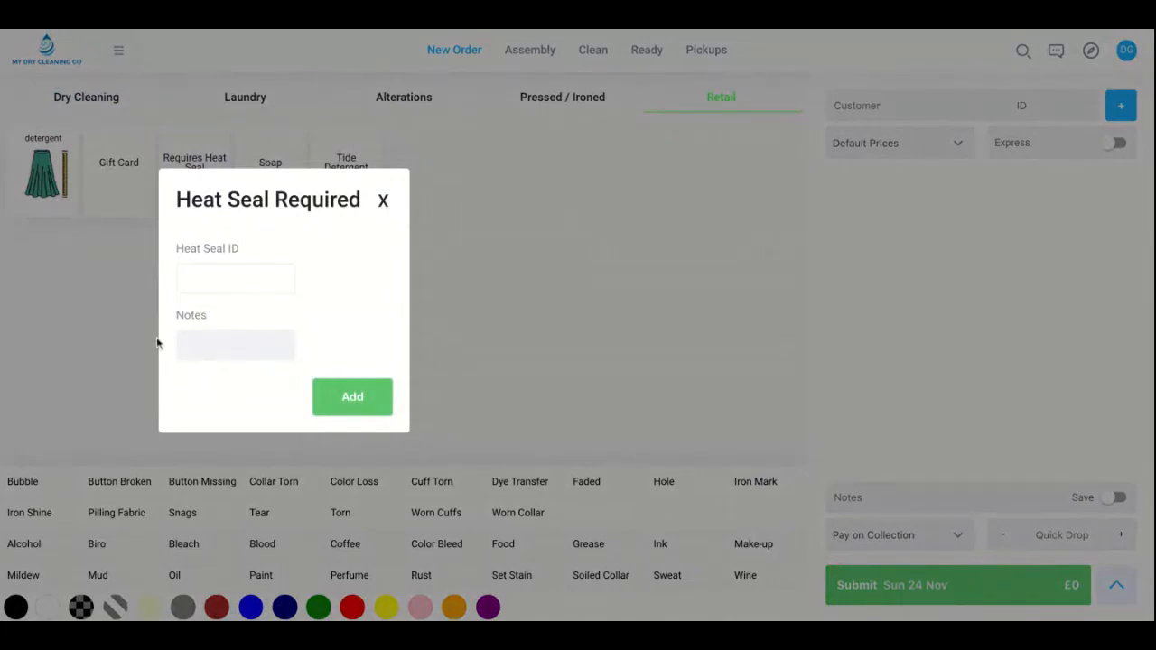
{"action": "type", "text": "6575"}
{"action": "left_click", "coordinate": [346, 386]}
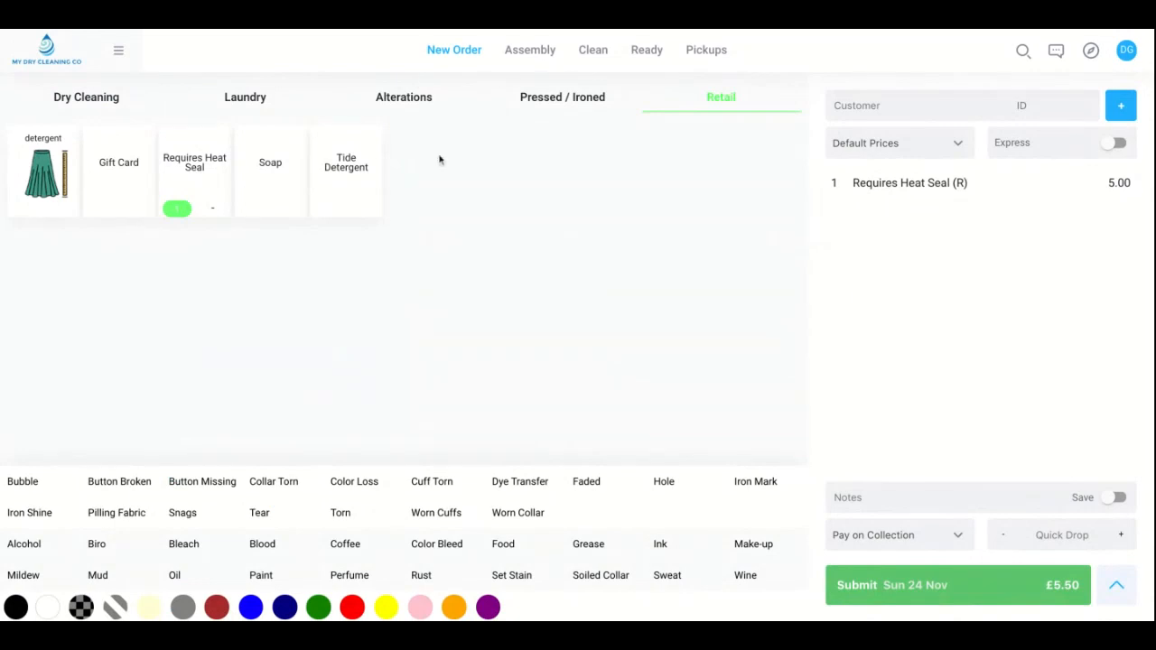
Open the Assembly page and view the rack list with its order and garment IDs.
{"action": "left_click", "coordinate": [124, 55]}
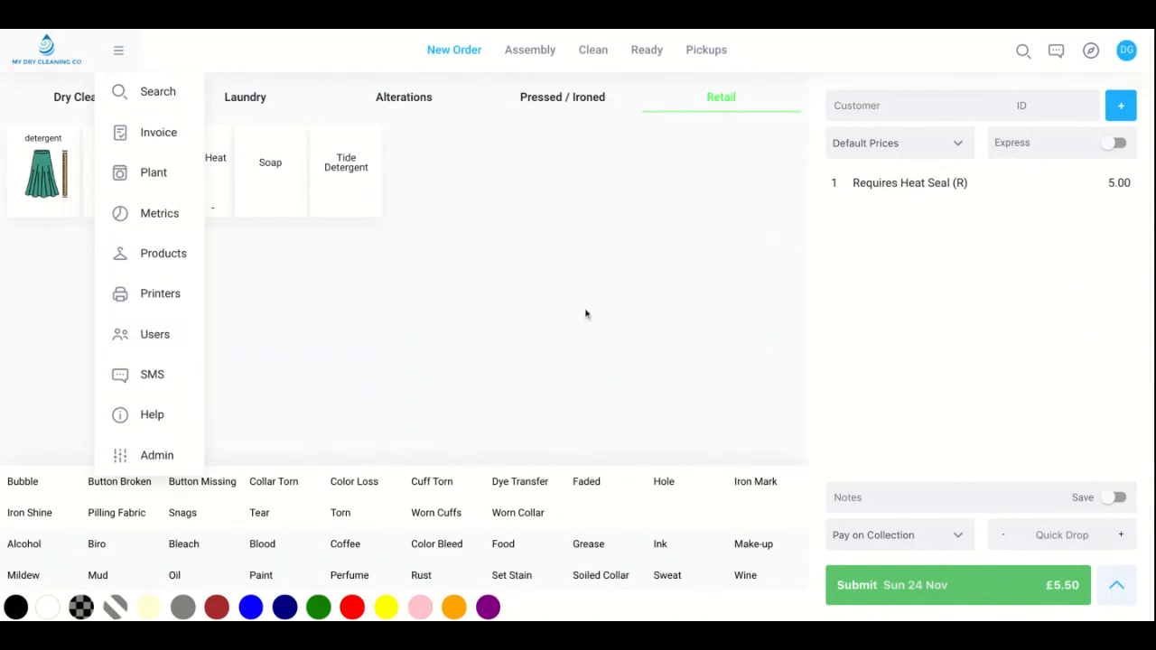
{"action": "left_click", "coordinate": [124, 47]}
{"action": "left_click", "coordinate": [530, 53]}
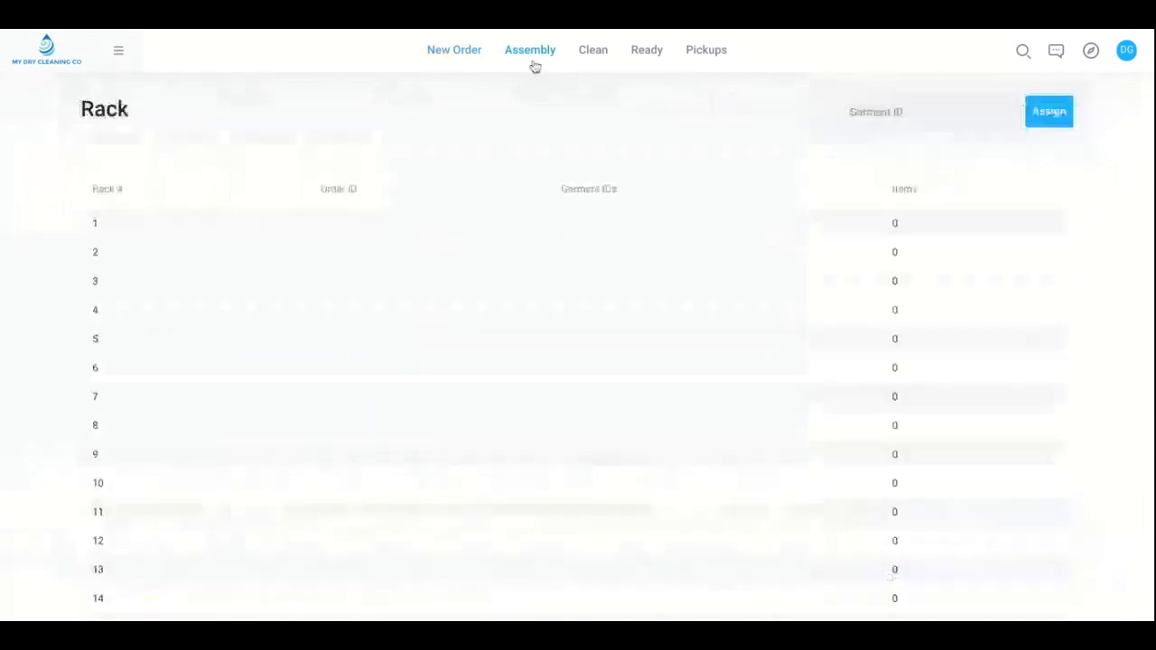
Open the Assembly section of the admin settings and review the in-store, in-plant and auto assembly options.
{"action": "left_click", "coordinate": [120, 52]}
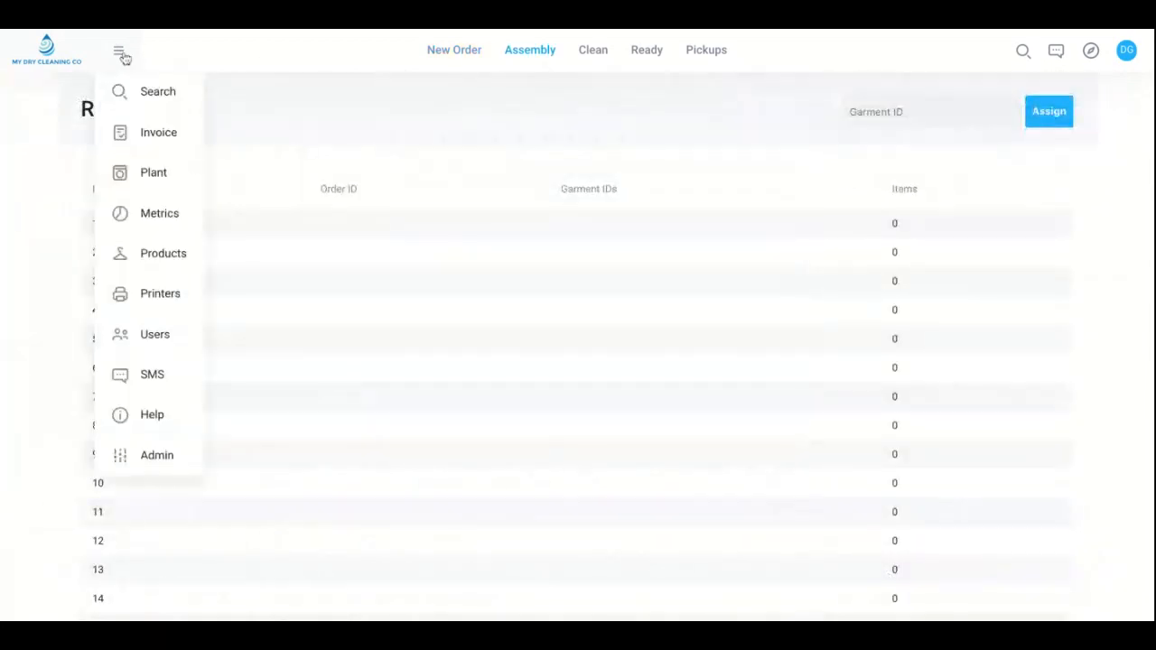
{"action": "left_click", "coordinate": [161, 462]}
{"action": "scroll", "coordinate": [316, 370], "scroll_direction": "down", "scroll_amount": 1}
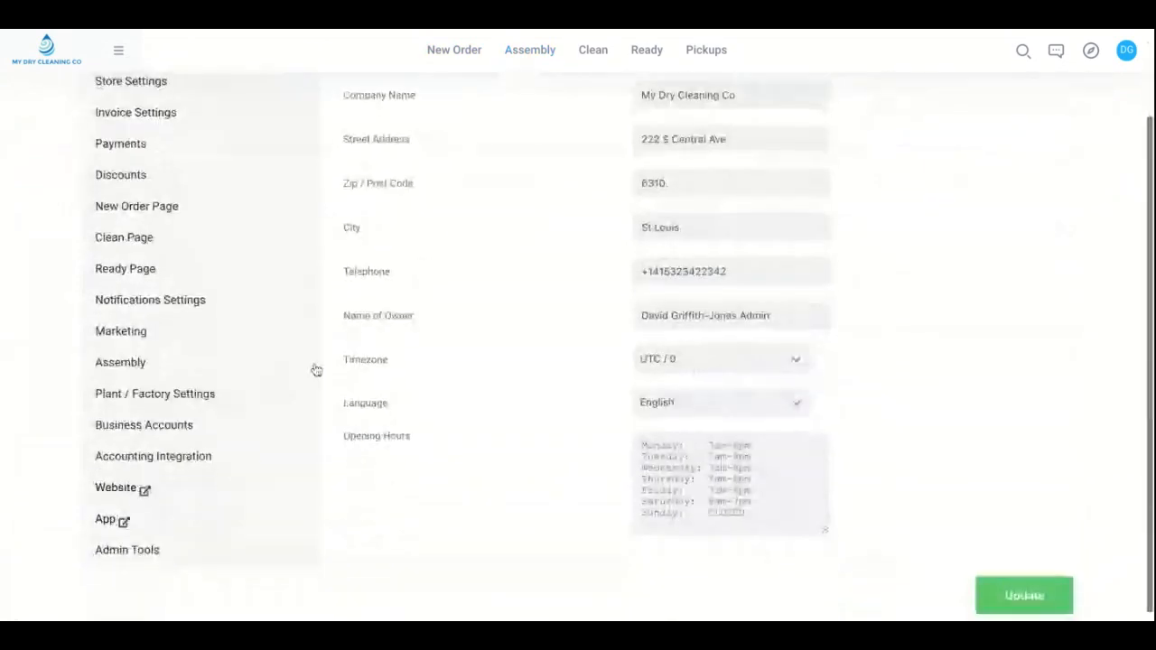
{"action": "left_click", "coordinate": [142, 373]}
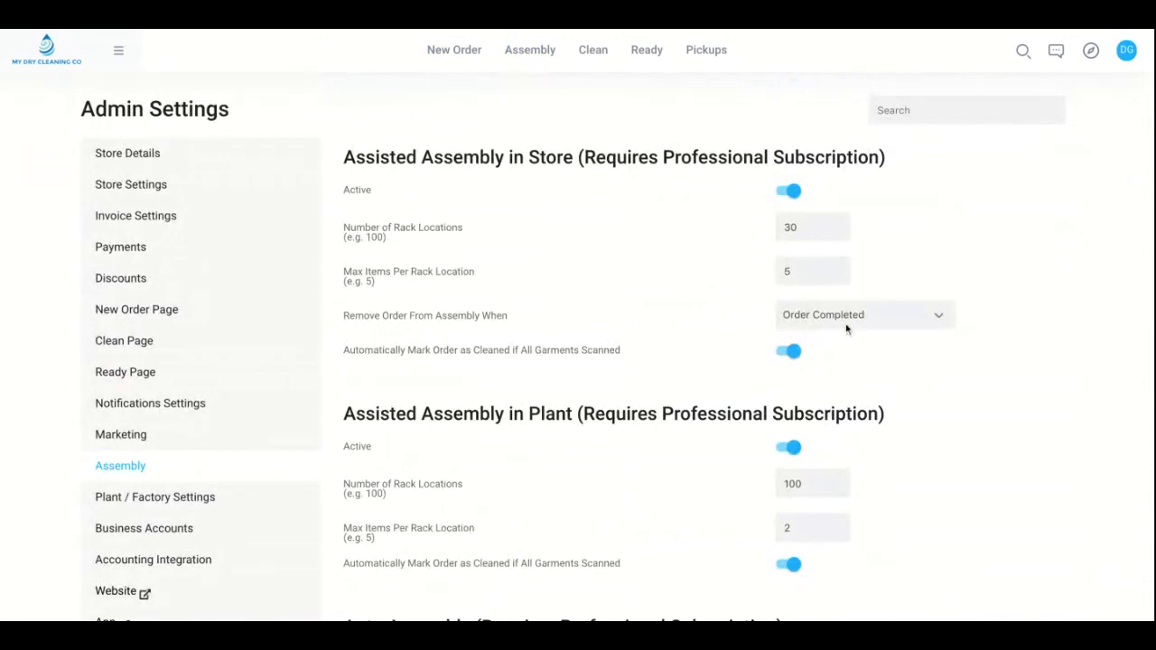
{"action": "scroll", "coordinate": [846, 329], "scroll_direction": "down", "scroll_amount": 3}
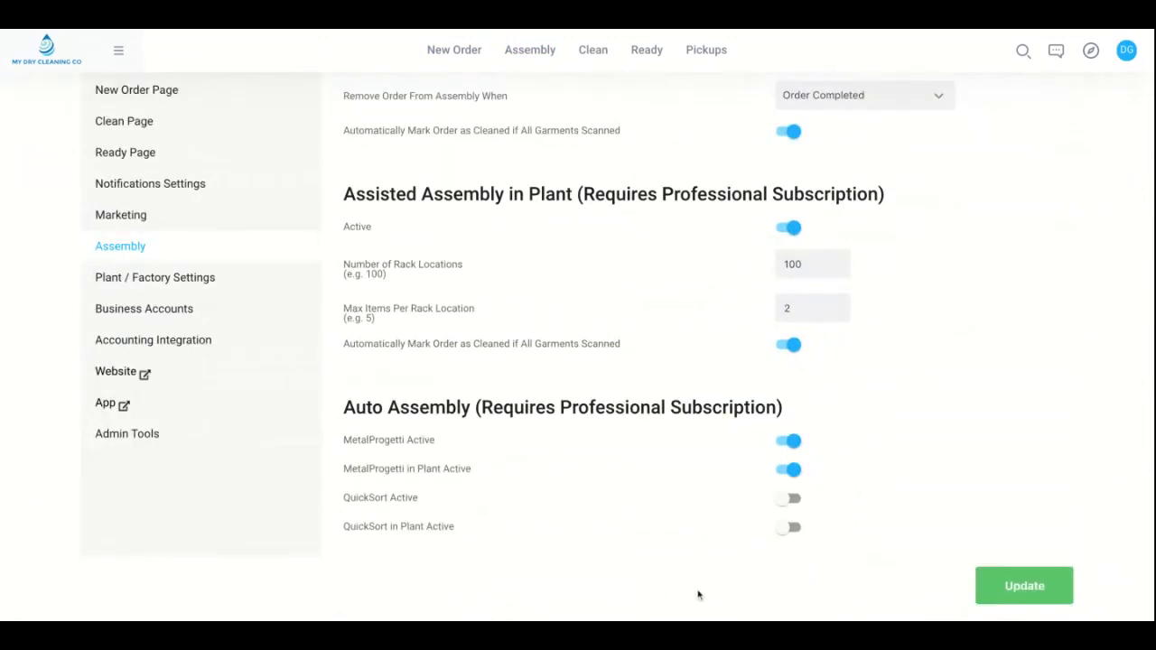